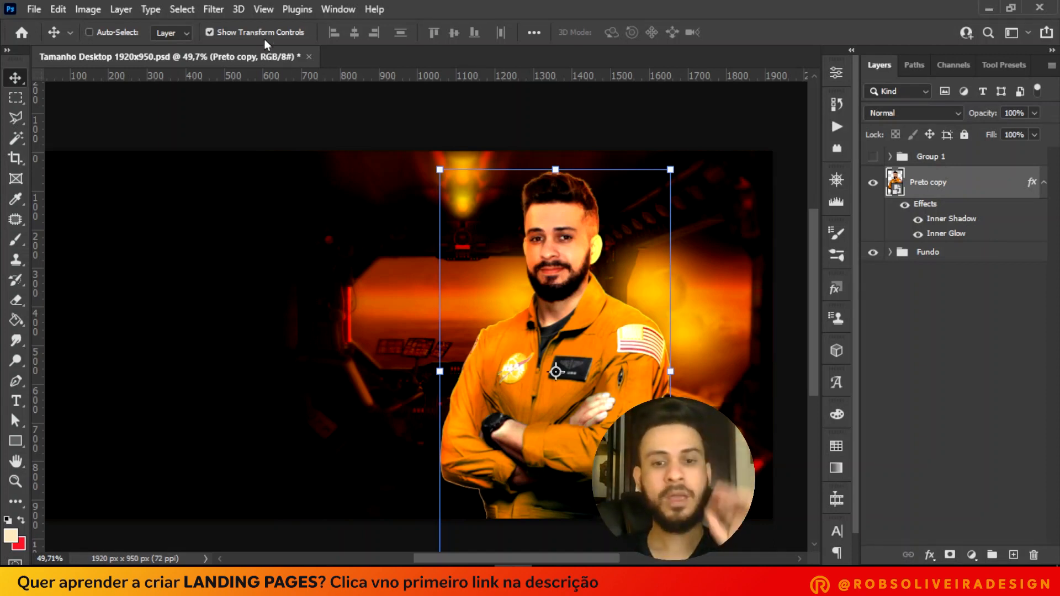
Place Elementor-Logo-Symbol-Red.webp and Photoshop.png from the Imagens Arte folder into the 1920x950 composition.
key(alt+Tab)
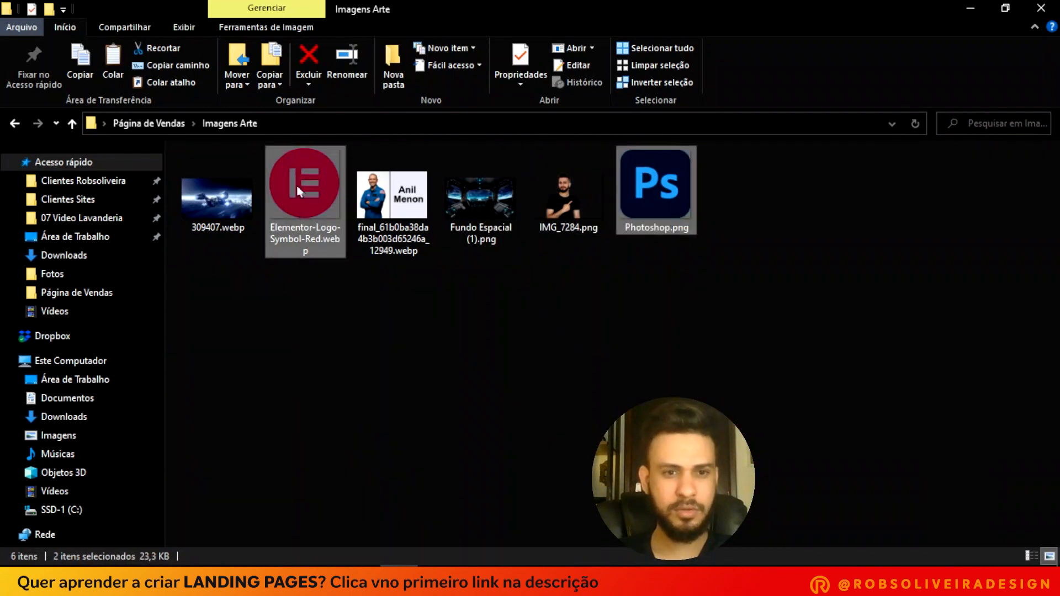
drag(304, 186, 384, 333)
key(Return)
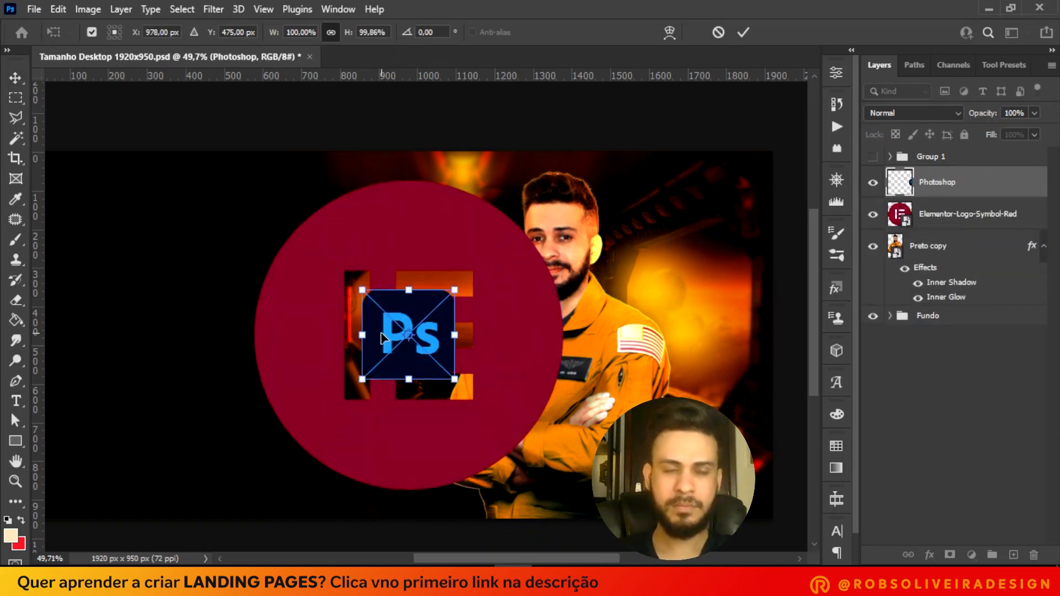
key(Return)
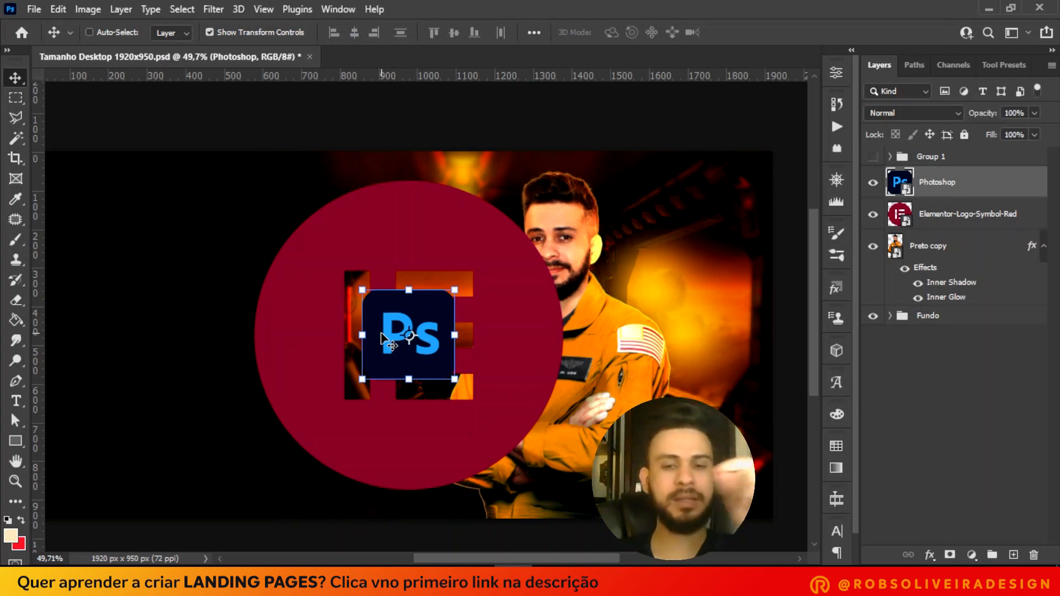
Separate the two placed logos by moving the Photoshop logo over the astronaut's elbow and shifting the Elementor logo slightly up and left.
drag(444, 310, 685, 391)
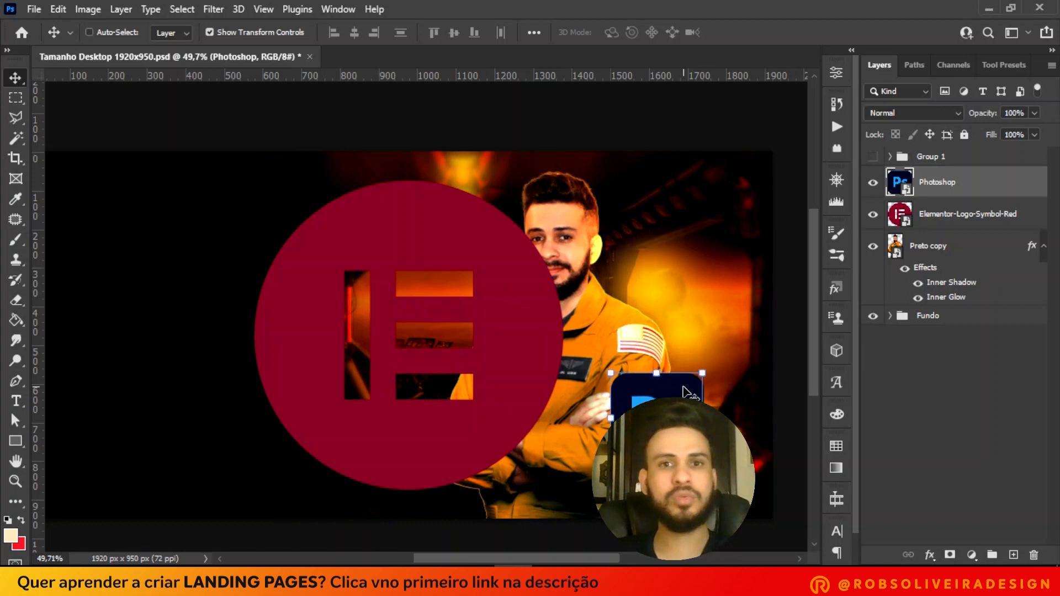
mouse_move(504, 280)
mouse_down()
mouse_move(478, 268)
mouse_move(503, 278)
mouse_up()
click(978, 218)
drag(486, 350, 459, 343)
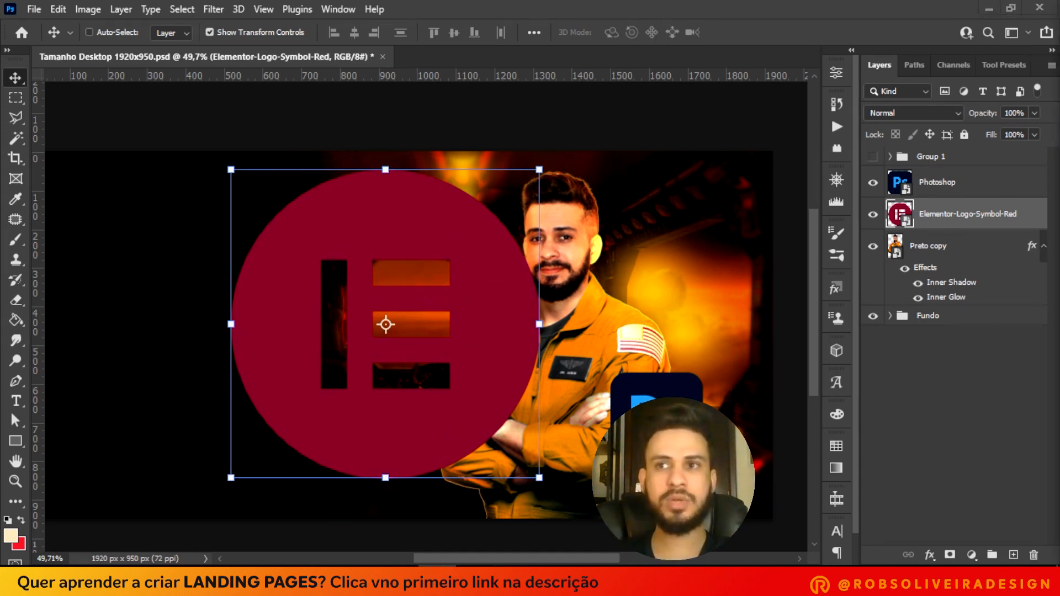
Switch to the browser and examine the blurred floating logos around the laptop on the UB Infoproduto landing page, returning to Photoshop.
key(alt+Tab)
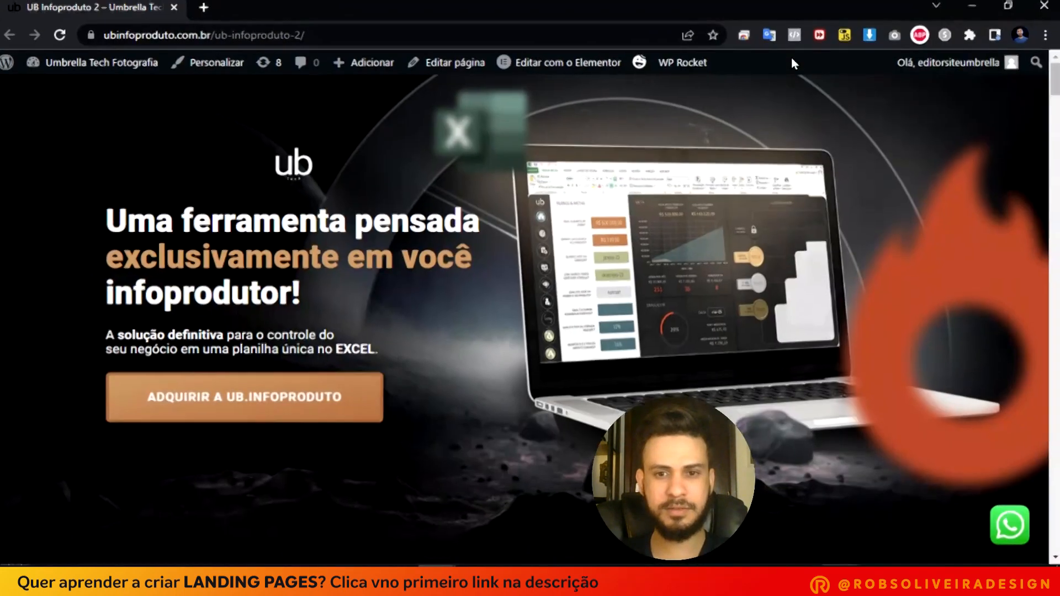
click(791, 59)
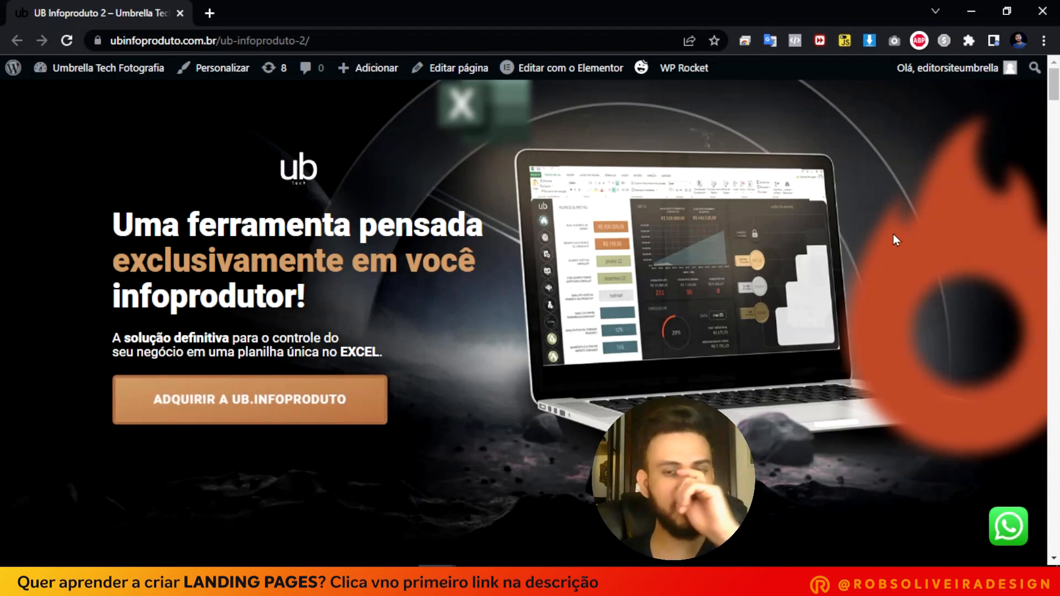
click(968, 10)
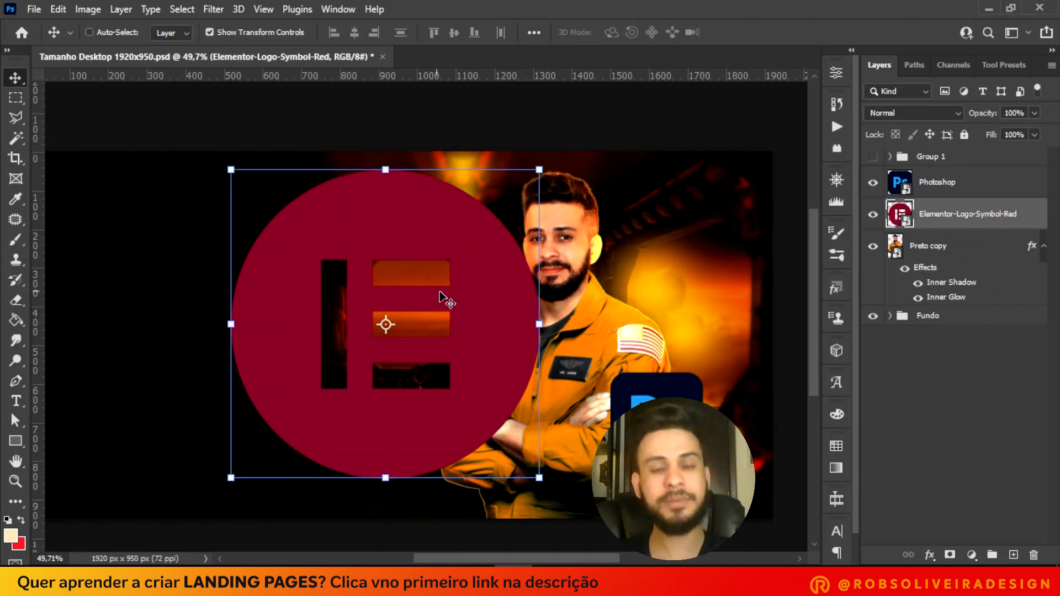
Reposition the Elementor logo into the empty black area beside the astronaut.
drag(478, 295, 562, 321)
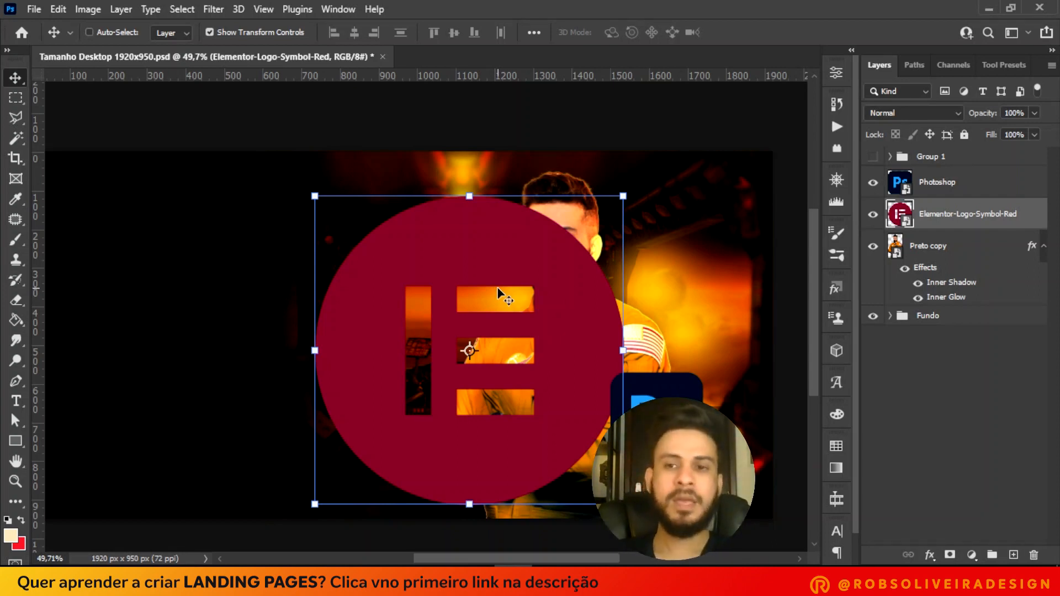
click(959, 189)
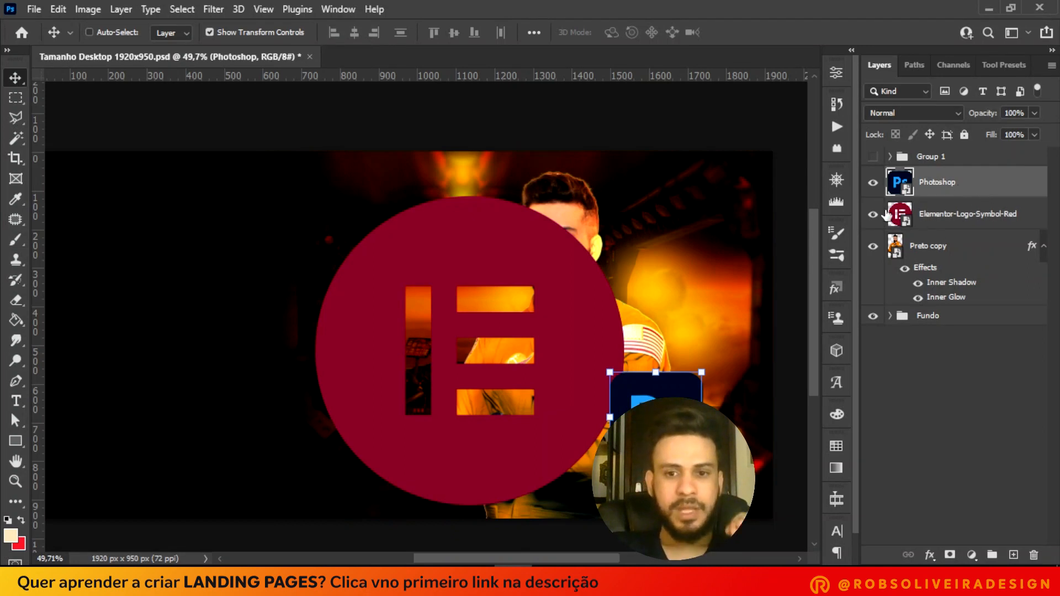
click(954, 219)
drag(596, 360, 342, 326)
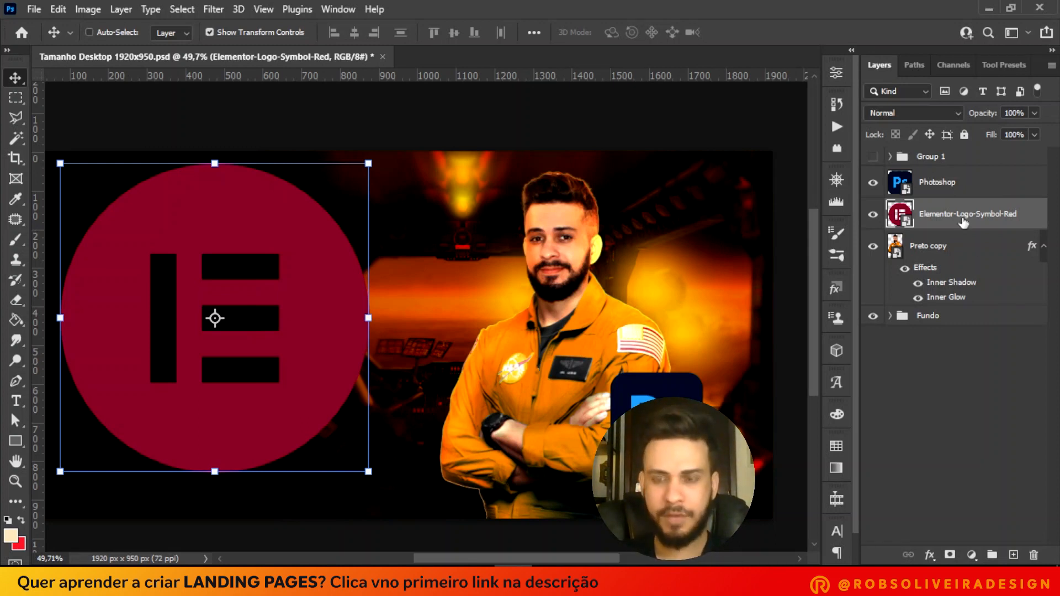
Desaturate the Photoshop logo with a Hue/Saturation adjustment at saturation -100.
click(958, 189)
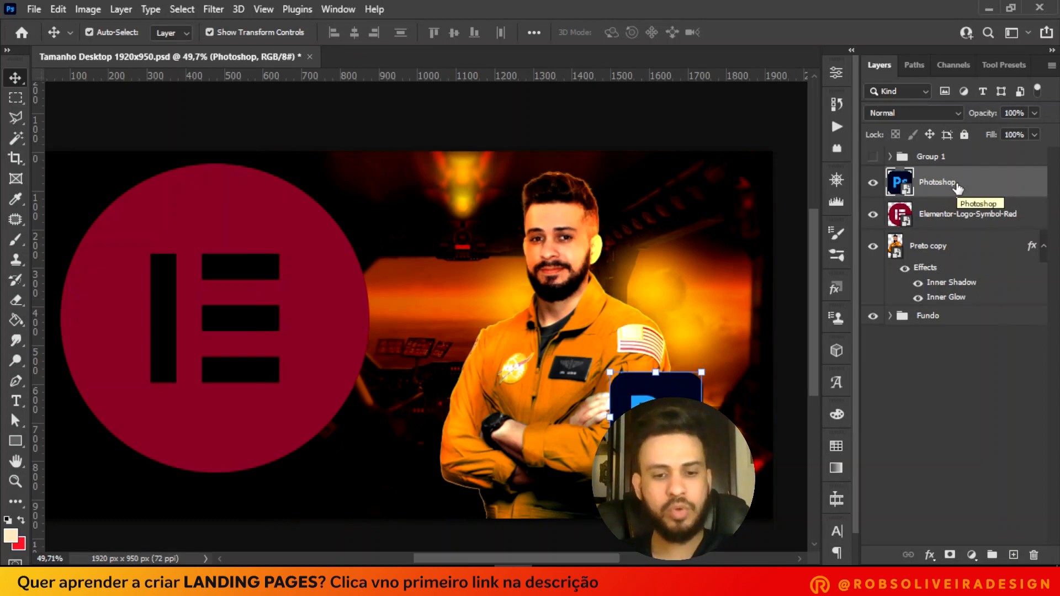
key(ctrl+u)
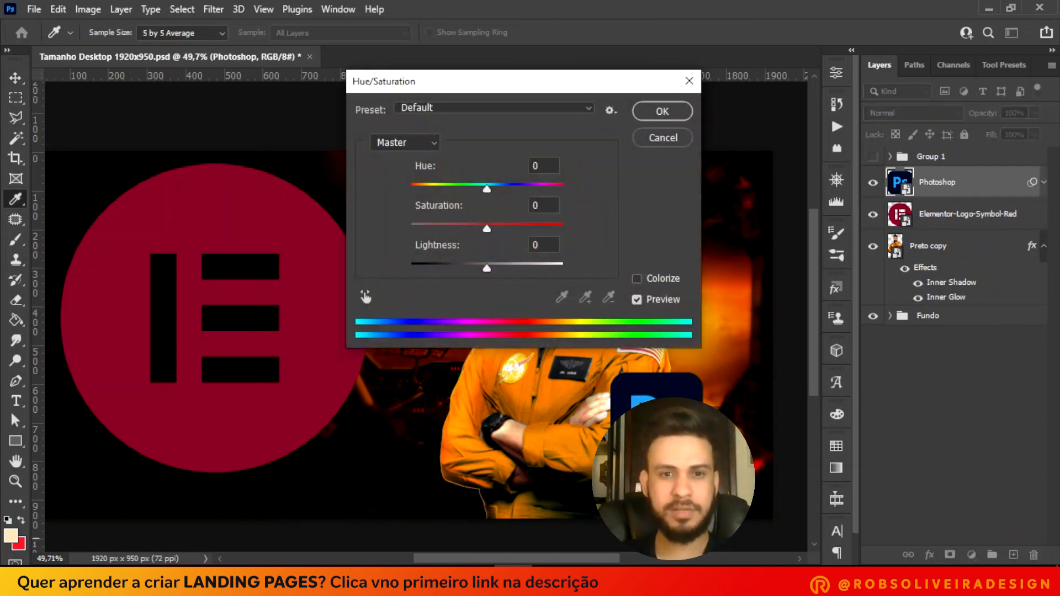
drag(490, 228, 369, 230)
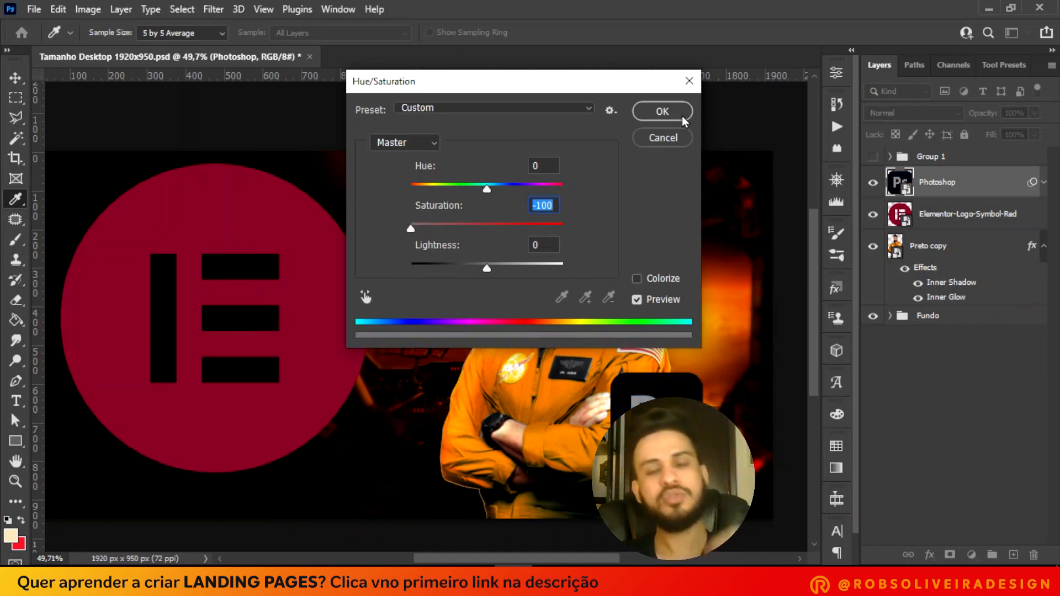
drag(597, 85, 290, 359)
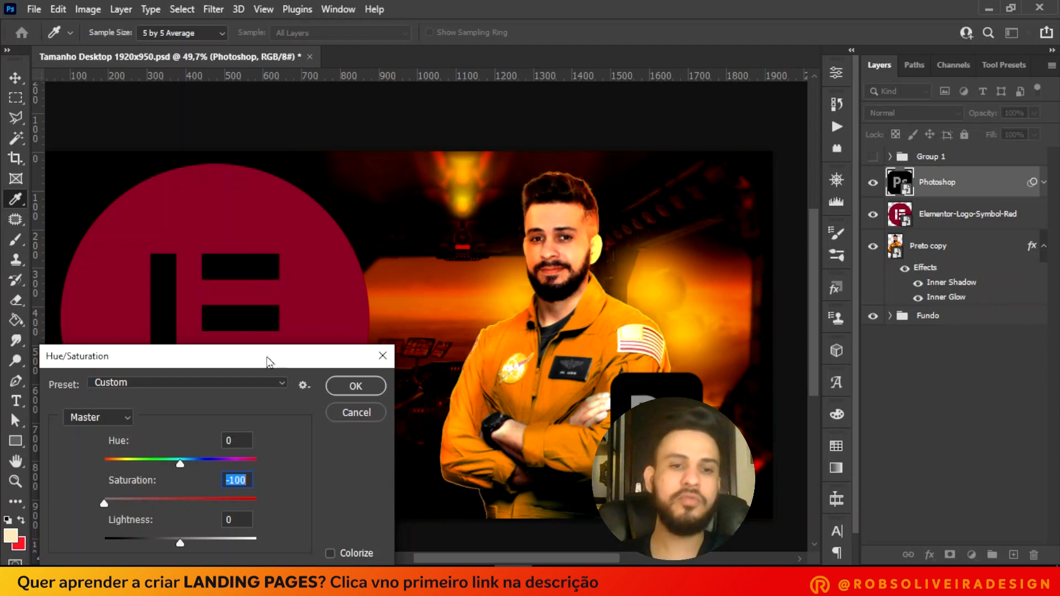
click(354, 386)
Recolour the Elementor logo to burnt orange with Hue/Saturation, using hue +44, saturation +70 and slightly raised lightness.
click(971, 254)
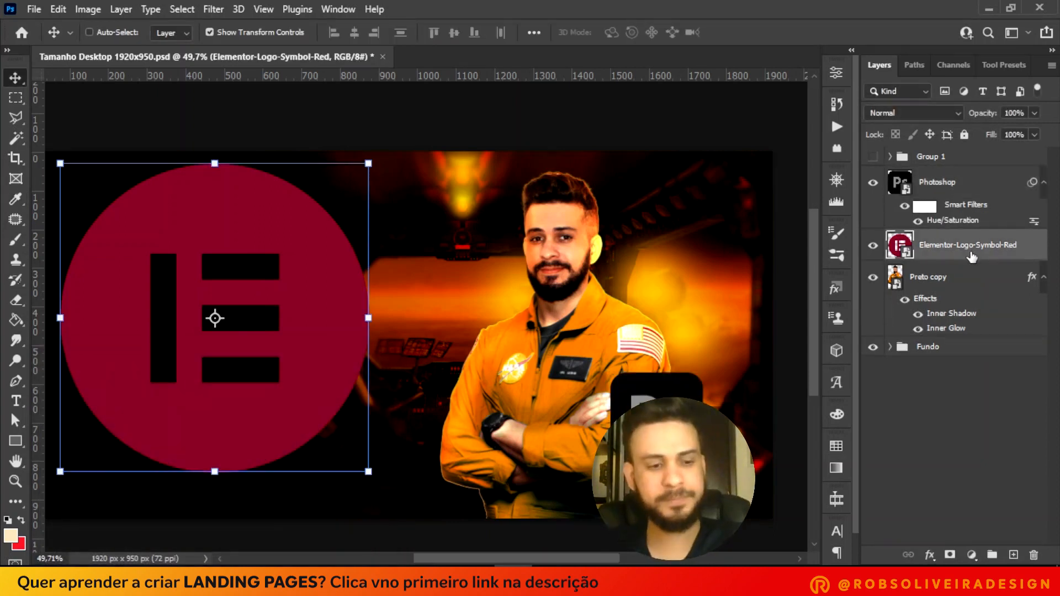
key(ctrl+u)
drag(476, 77, 488, 341)
drag(486, 418, 521, 414)
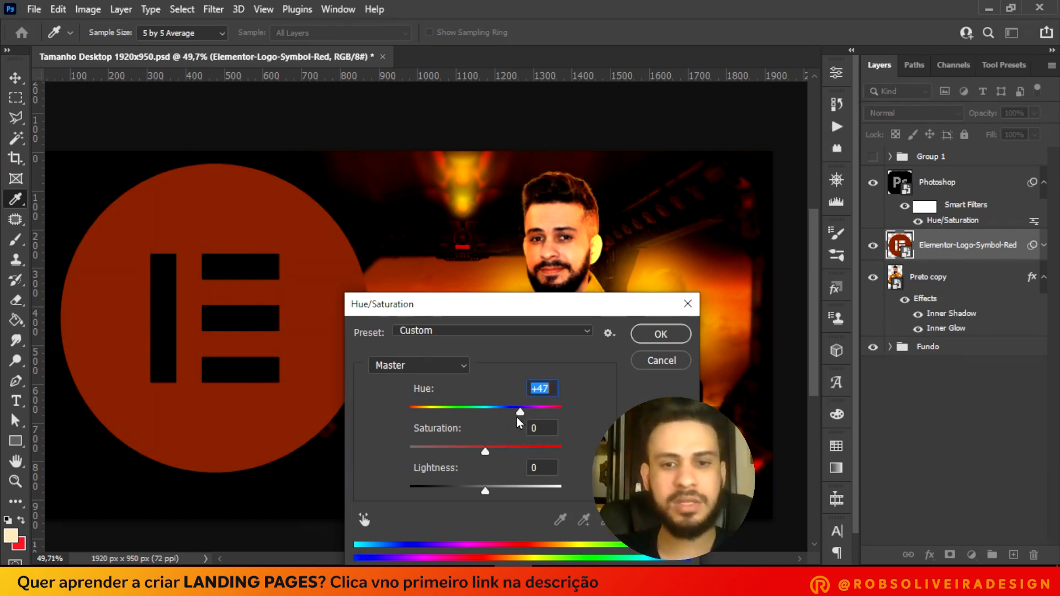
drag(522, 418, 551, 423)
drag(487, 434, 575, 455)
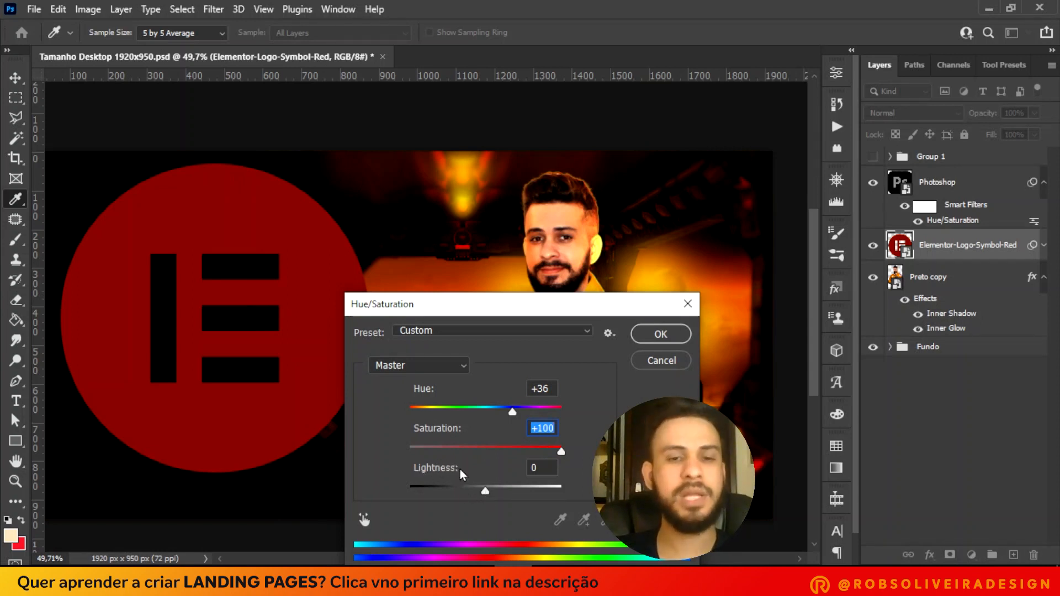
drag(490, 496, 502, 497)
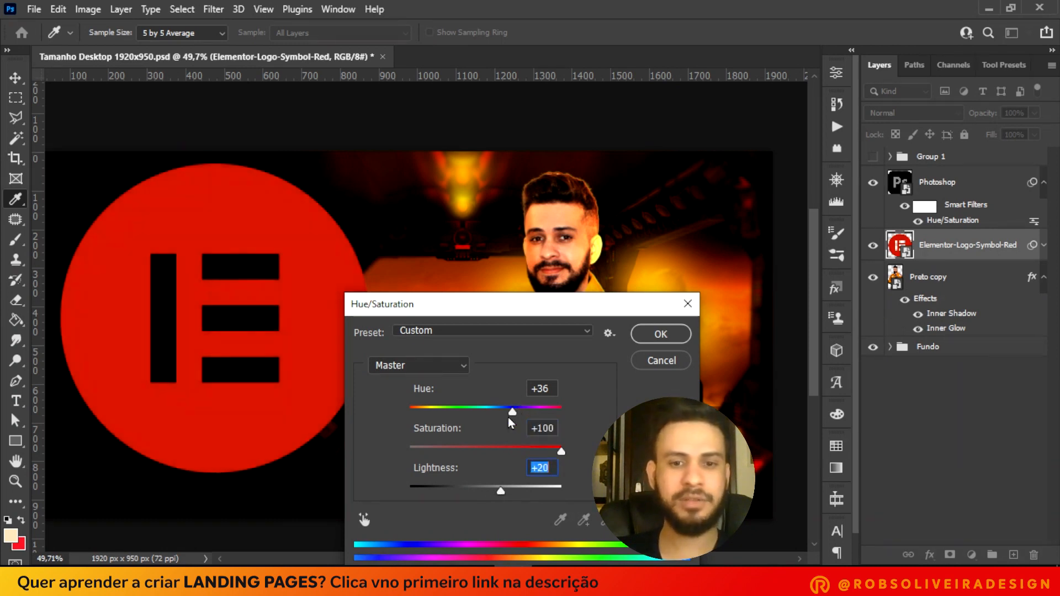
drag(514, 422, 524, 416)
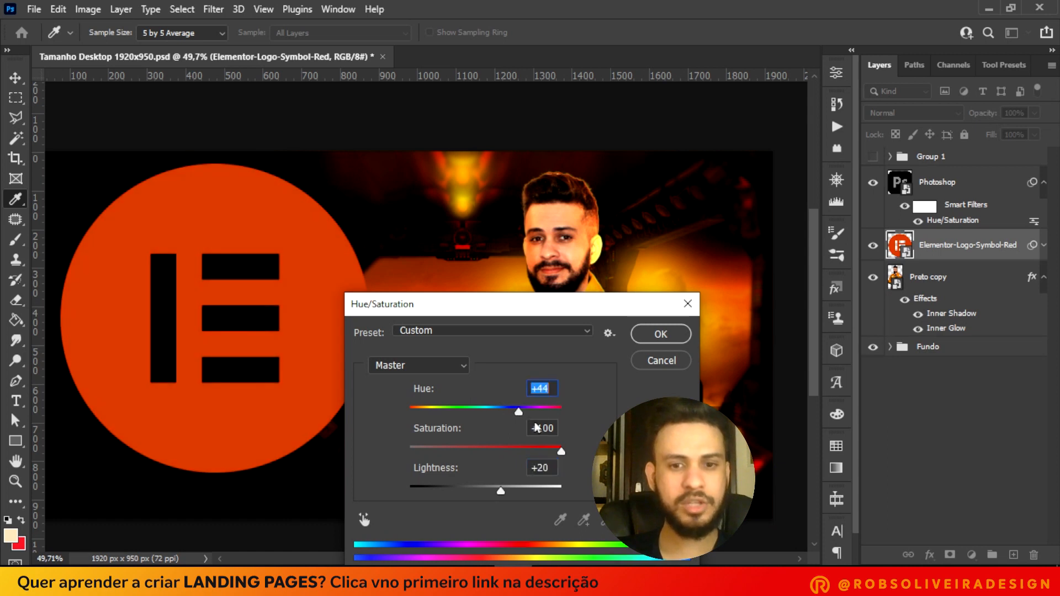
drag(562, 452, 539, 453)
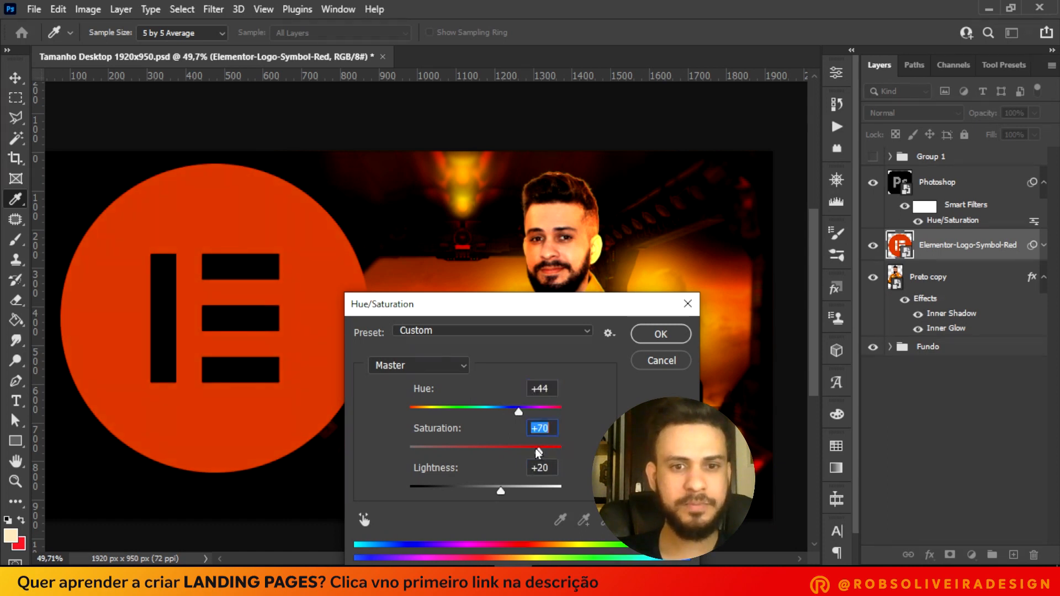
drag(503, 495, 495, 494)
key(Return)
key(v)
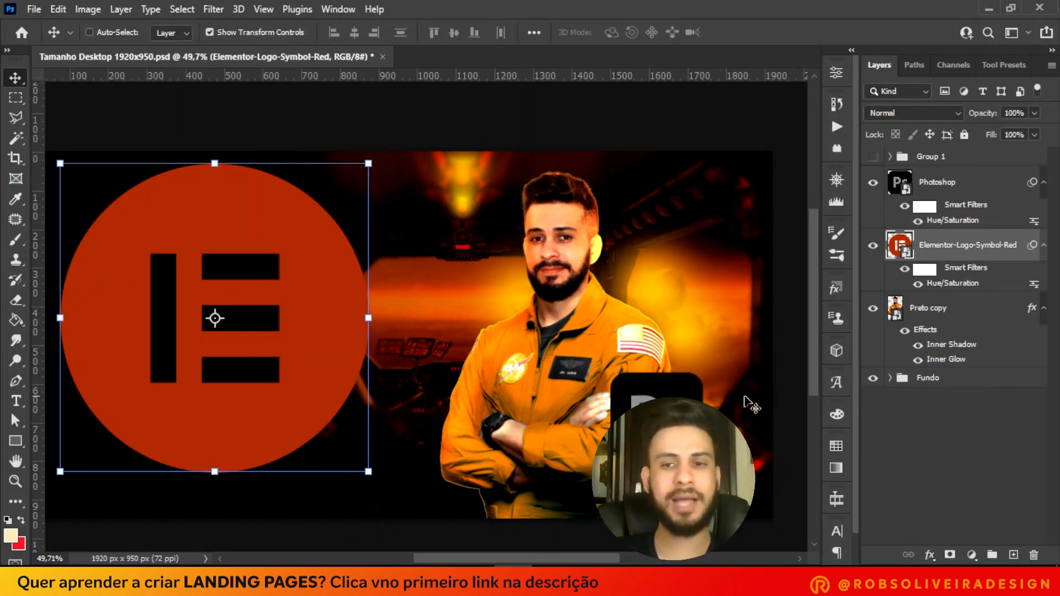
Move the Elementor logo closer to the astronaut and scale it down proportionally to about 76%.
click(958, 189)
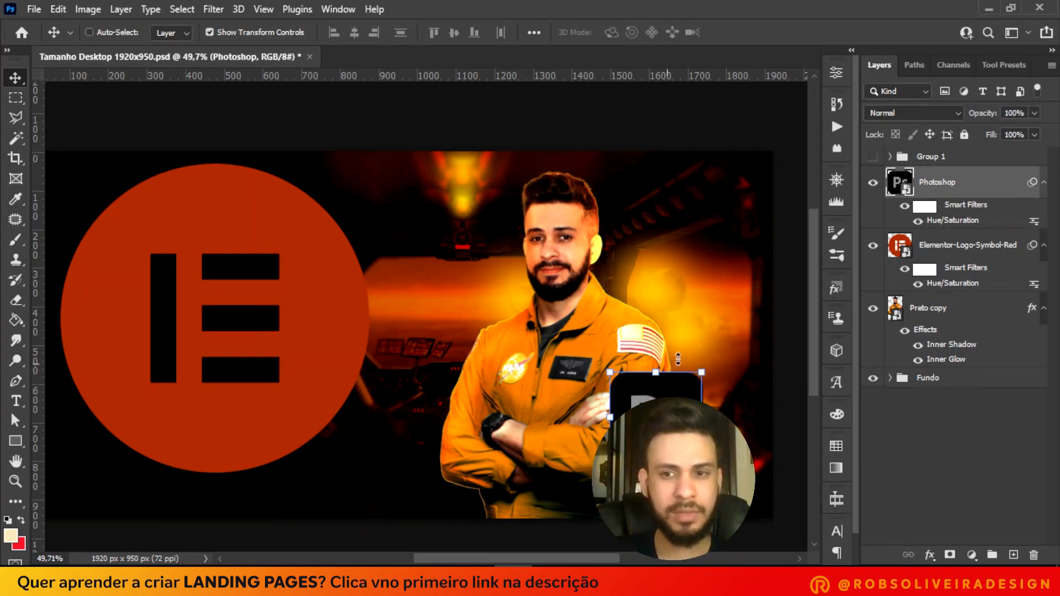
click(931, 244)
drag(330, 342, 515, 349)
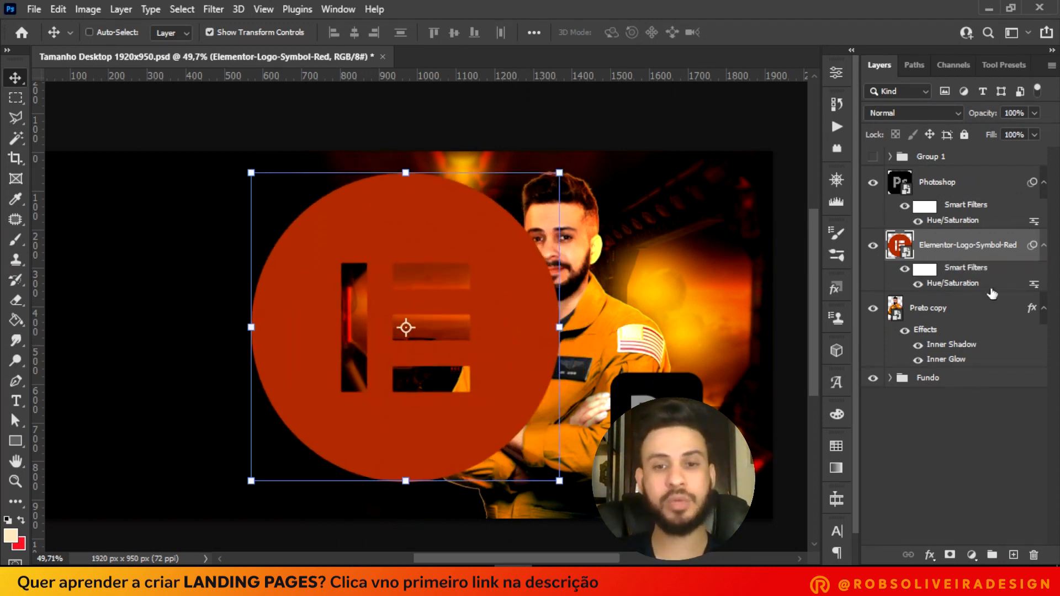
drag(559, 327, 485, 329)
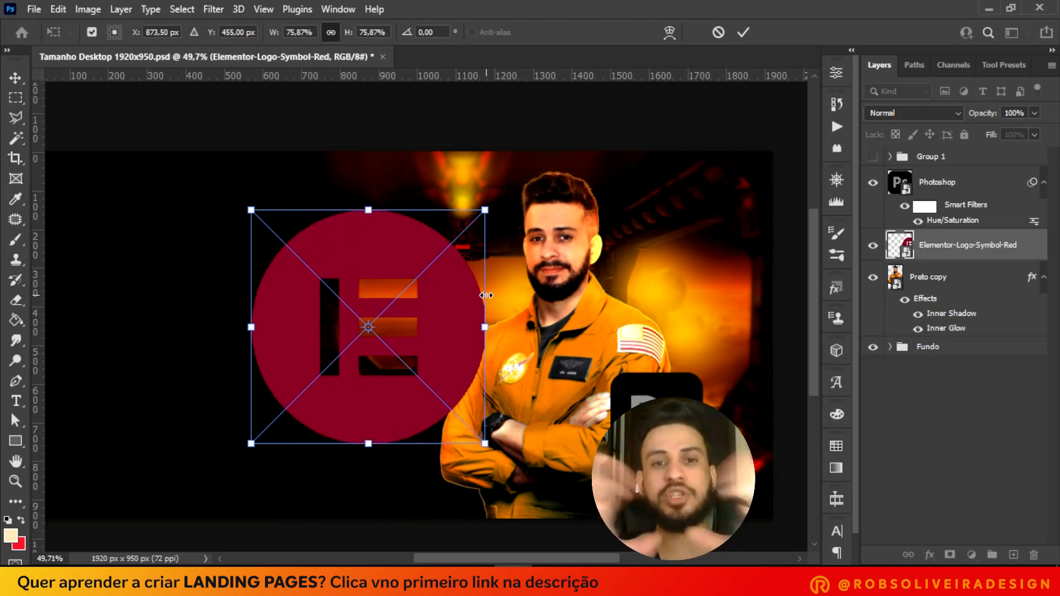
Move the Photoshop logo over the Elementor logo, enlarge it to about 186%, and set its opacity to 60%.
click(951, 184)
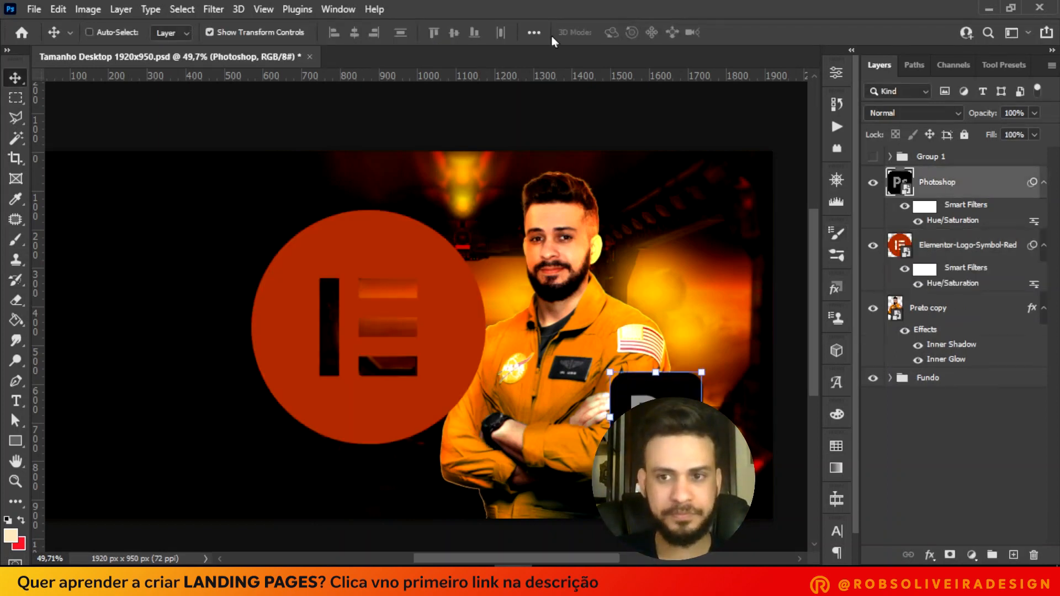
drag(666, 394, 438, 398)
key(ctrl+t)
drag(433, 346, 421, 339)
drag(433, 397, 466, 386)
drag(436, 353, 444, 359)
drag(991, 112, 959, 123)
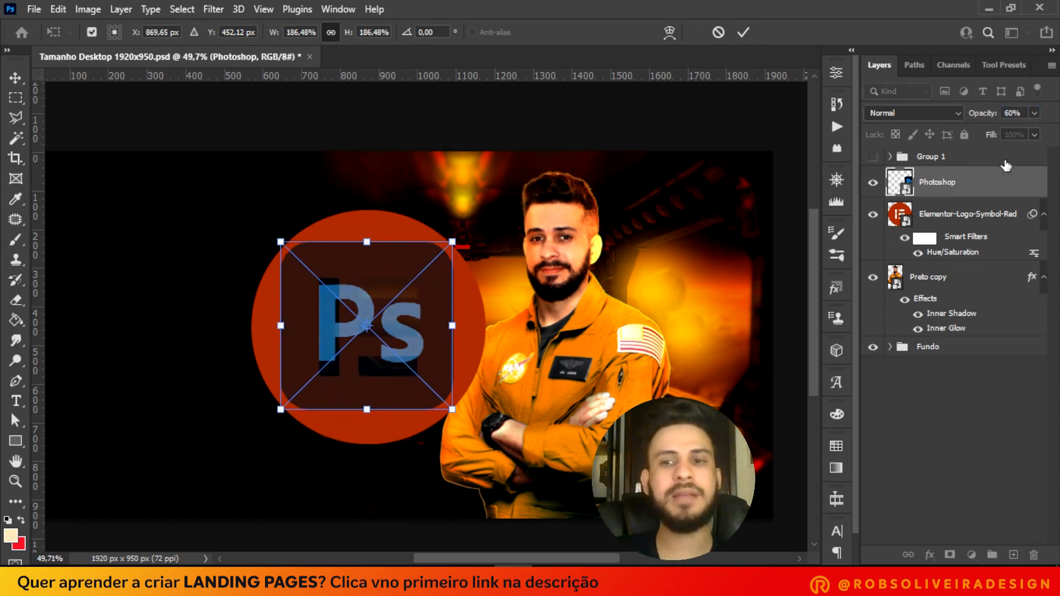
drag(971, 218, 971, 219)
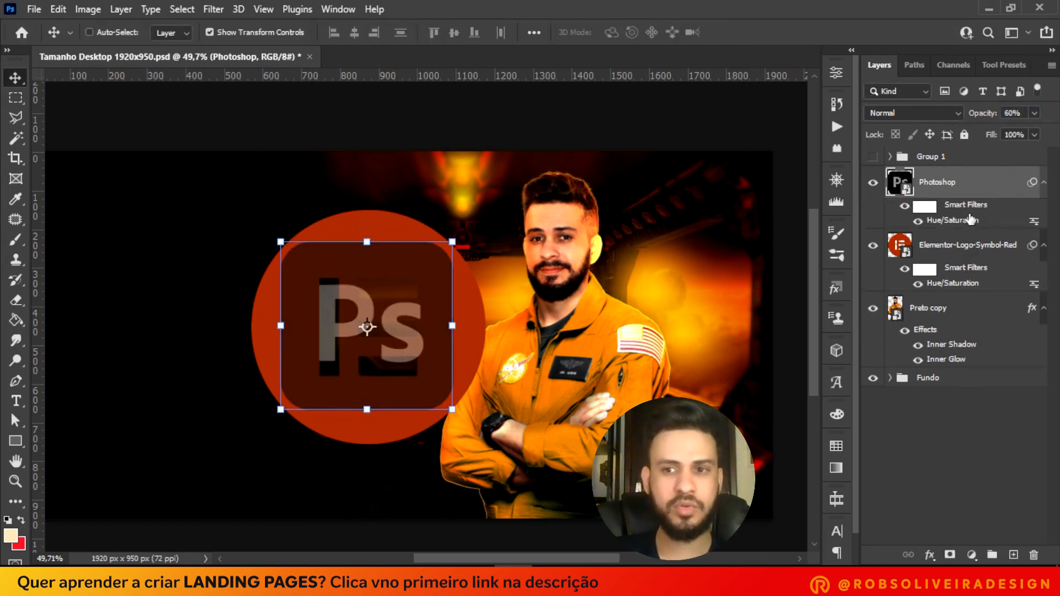
Align the Photoshop and Elementor logos to each other's horizontal and vertical centres.
ctrl+click(970, 246)
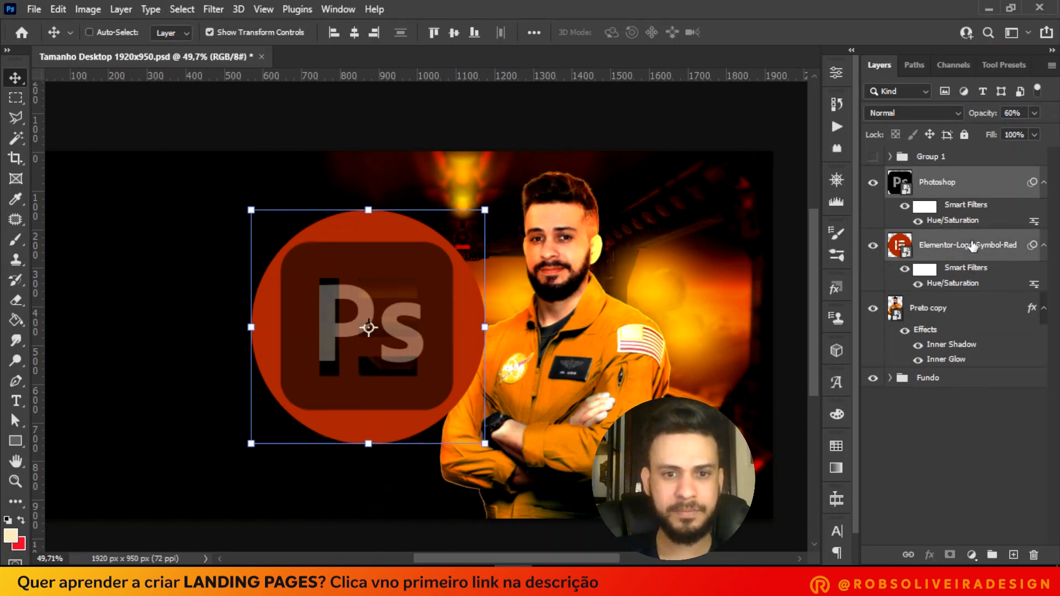
click(354, 33)
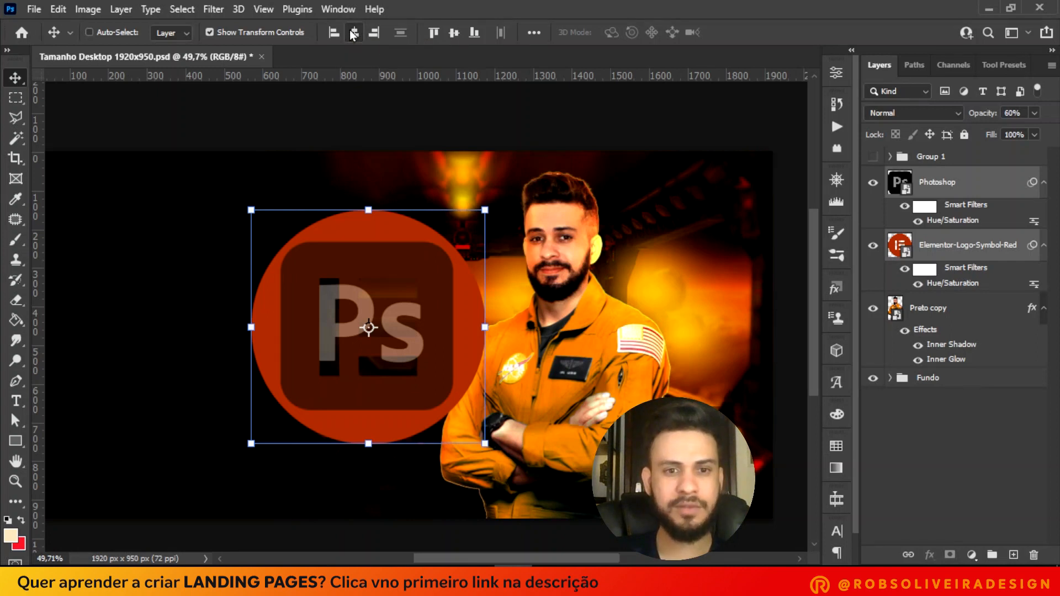
click(450, 37)
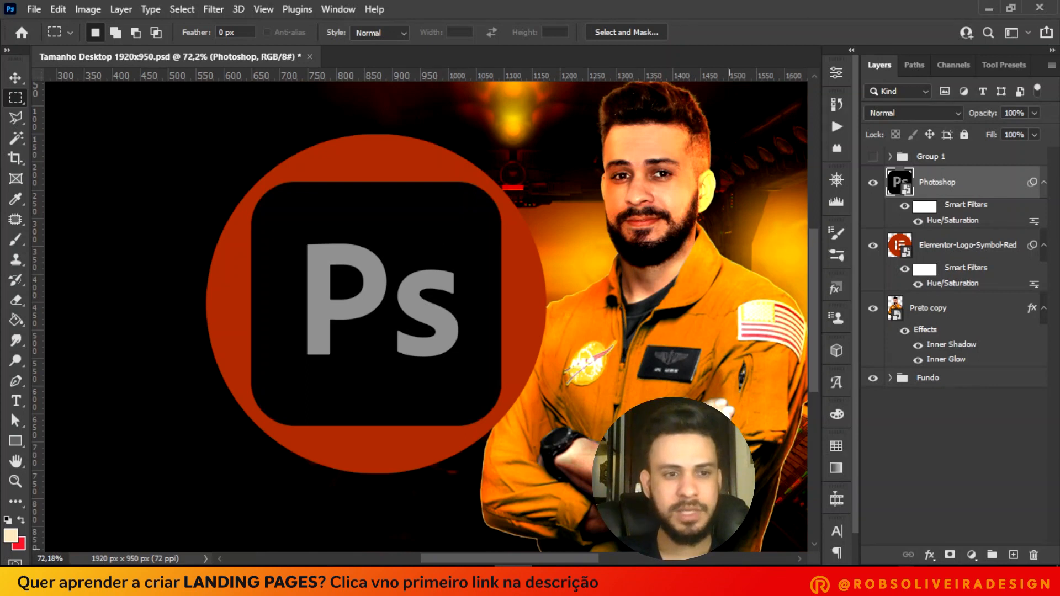
Draw a rounded rectangle about 447 × 442 px with a 137 px corner radius over the Photoshop logo's square.
click(22, 439)
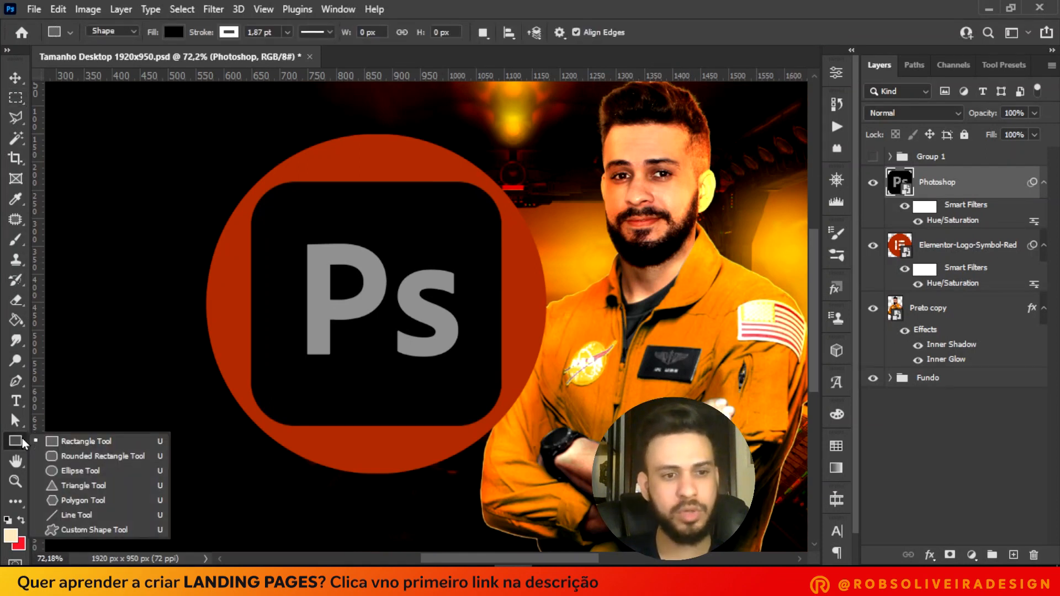
click(121, 457)
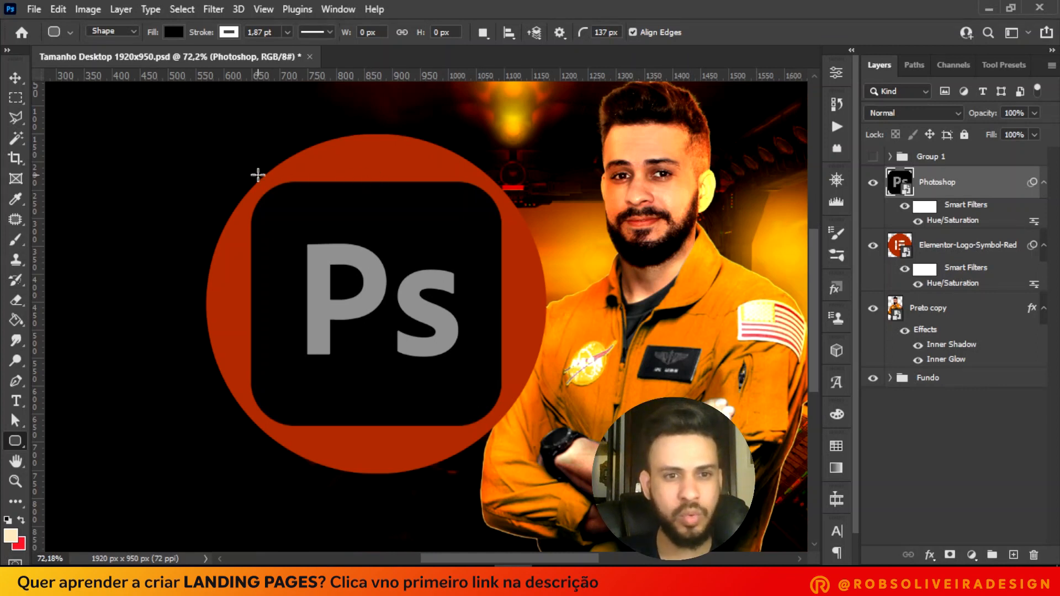
drag(251, 177, 501, 424)
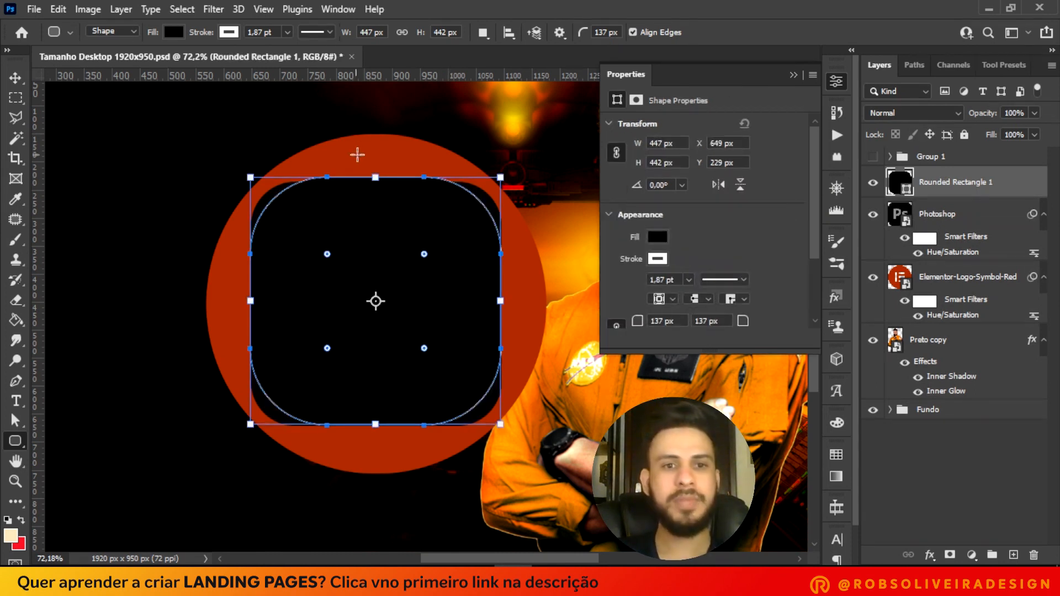
scroll(377, 166, up, 5)
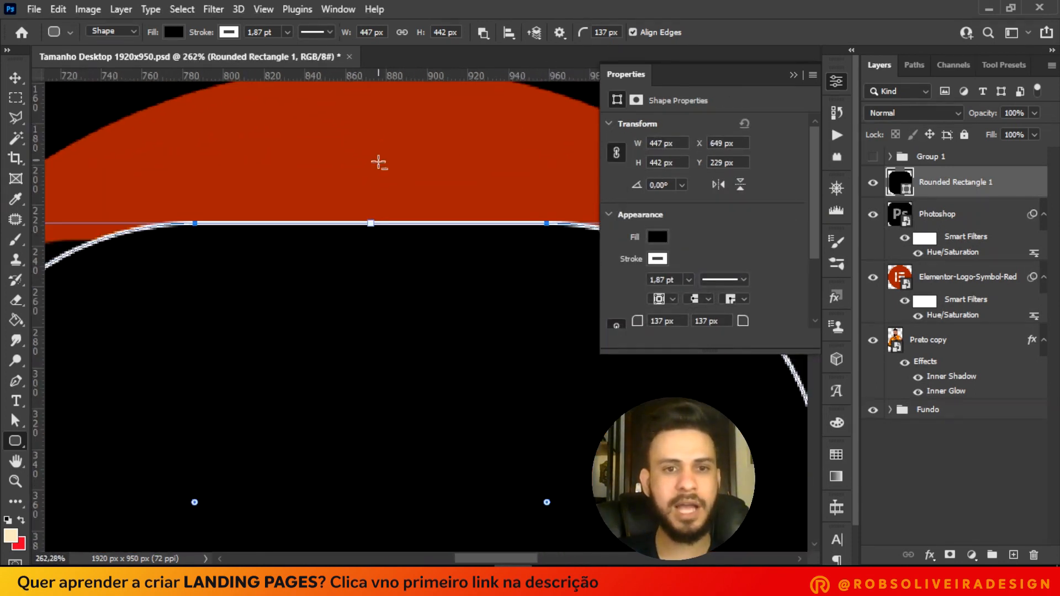
Lower the rounded rectangle's upper edge to match the Photoshop logo's square, making the shape about 433 px high.
mouse_move(371, 223)
mouse_down()
mouse_move(372, 235)
mouse_move(387, 233)
mouse_up()
scroll(389, 234, down, 3)
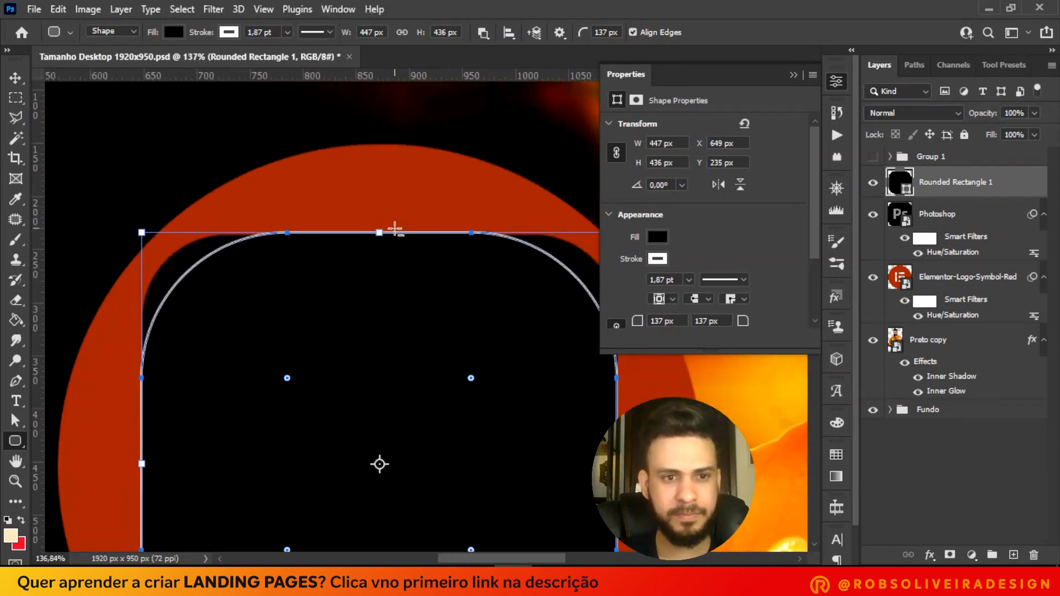
scroll(380, 232, up, 2)
drag(381, 234, 397, 239)
scroll(452, 292, down, 2)
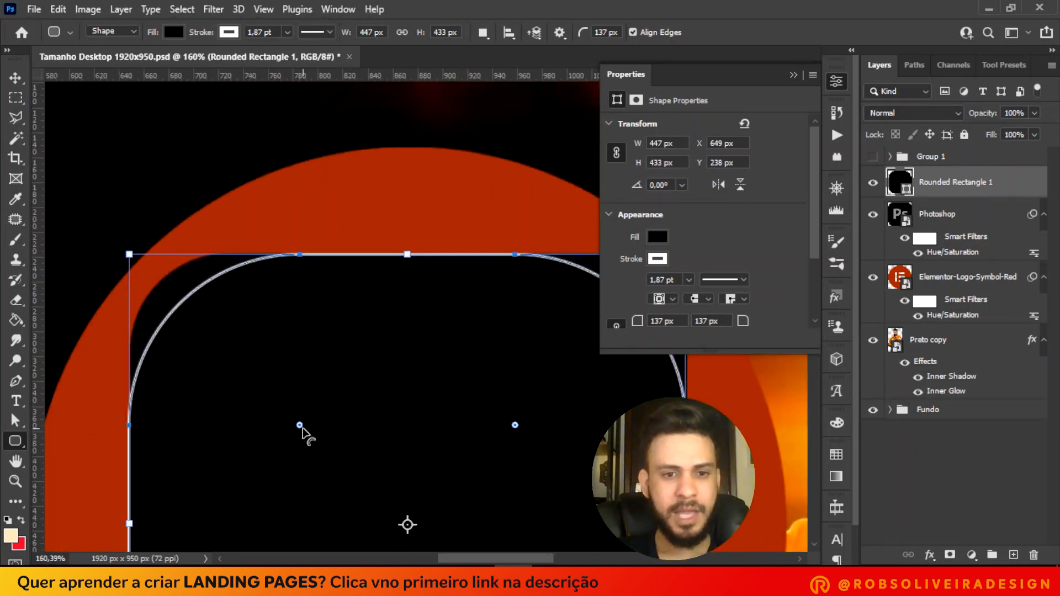
Reduce the rounded rectangle's corner radius to 77 px so its corners follow the Photoshop logo's square.
drag(300, 425, 225, 303)
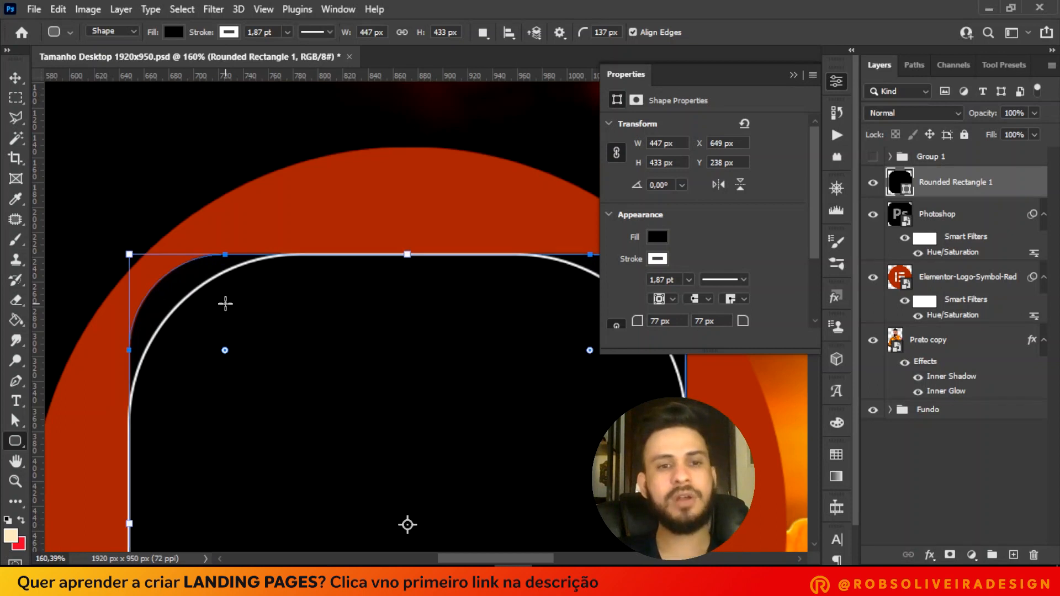
click(794, 78)
scroll(439, 177, down, 5)
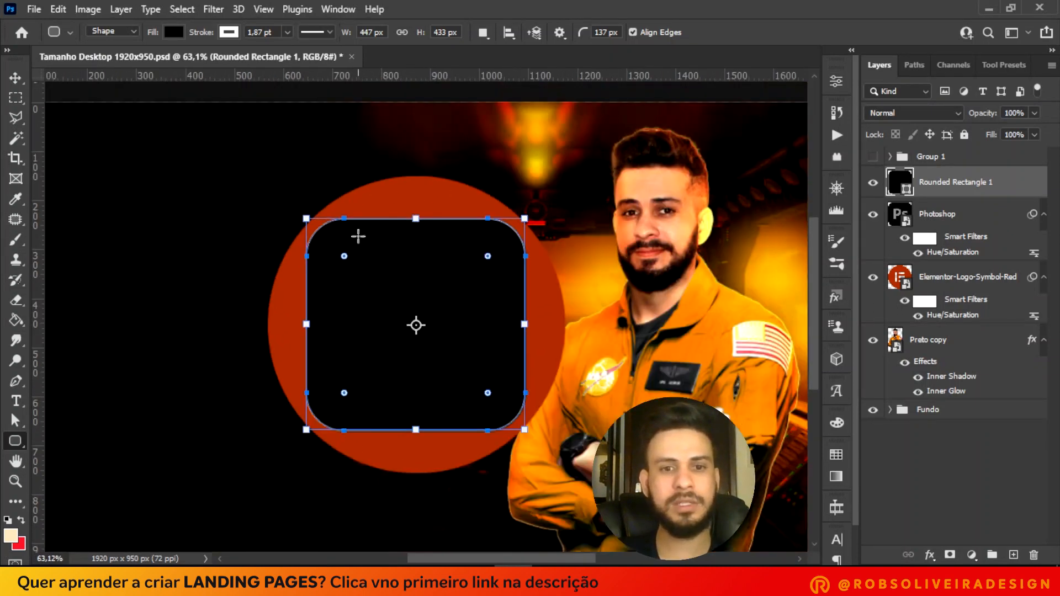
scroll(535, 230, up, 1)
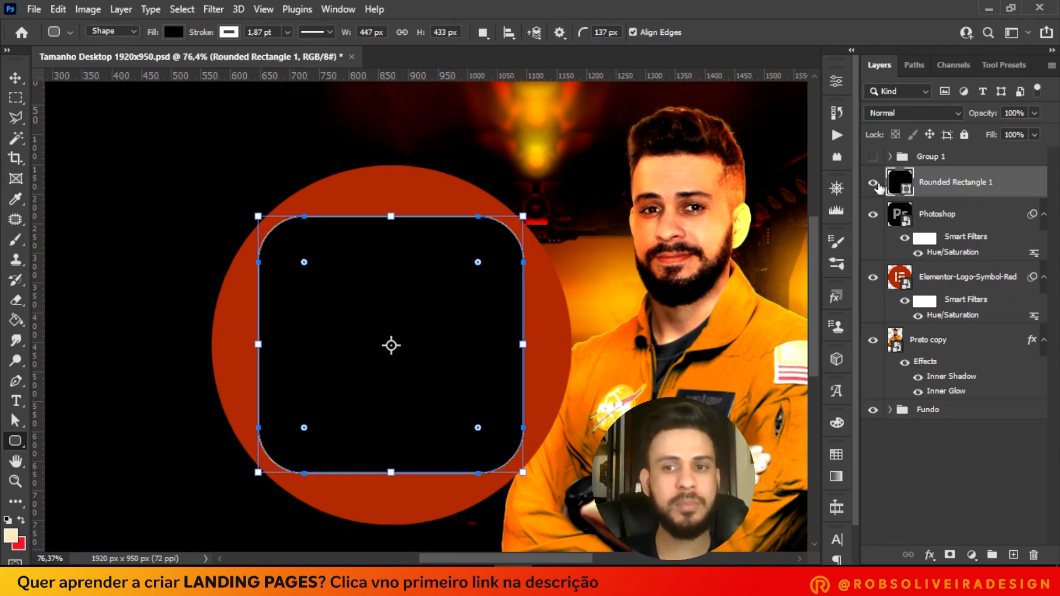
Toggle the rounded rectangle's visibility to compare its outline with the Photoshop logo beneath it.
click(875, 184)
click(874, 184)
click(874, 184)
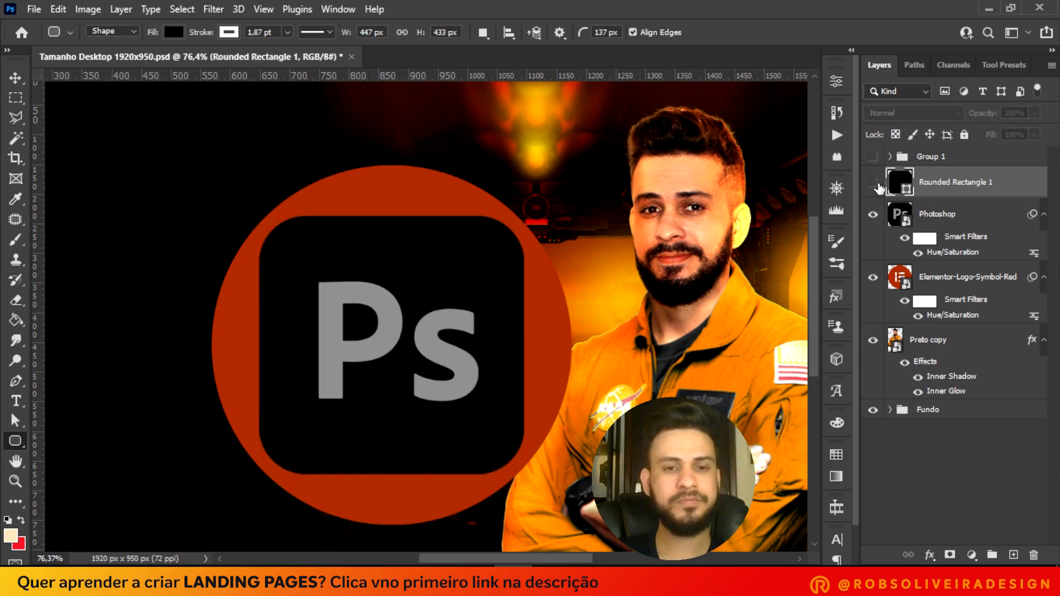
click(875, 184)
click(874, 184)
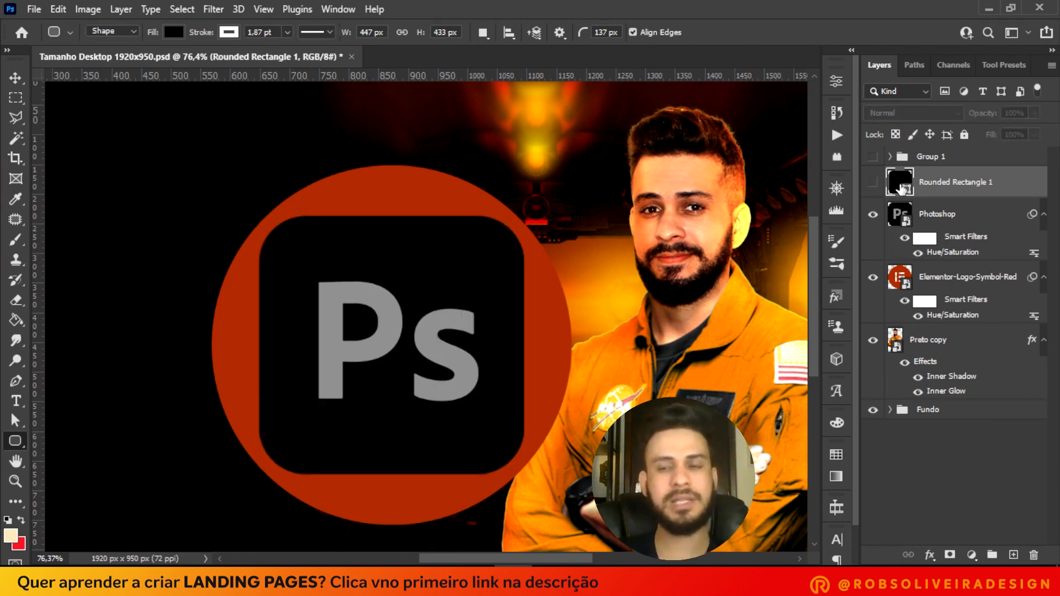
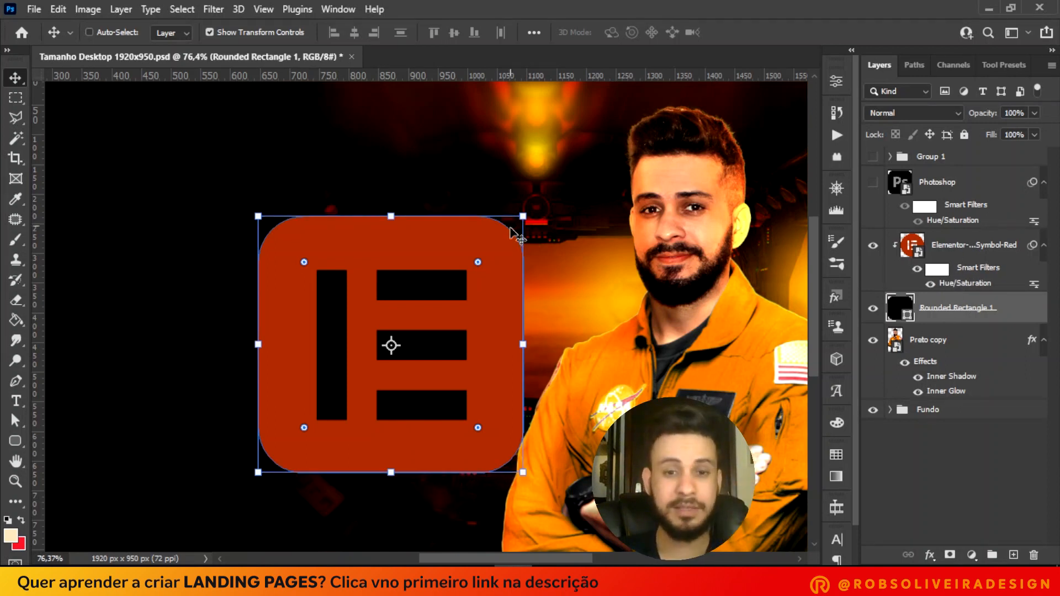
Merge the clipped Elementor logo and its rounded rectangle base into a single layer.
drag(528, 341, 596, 343)
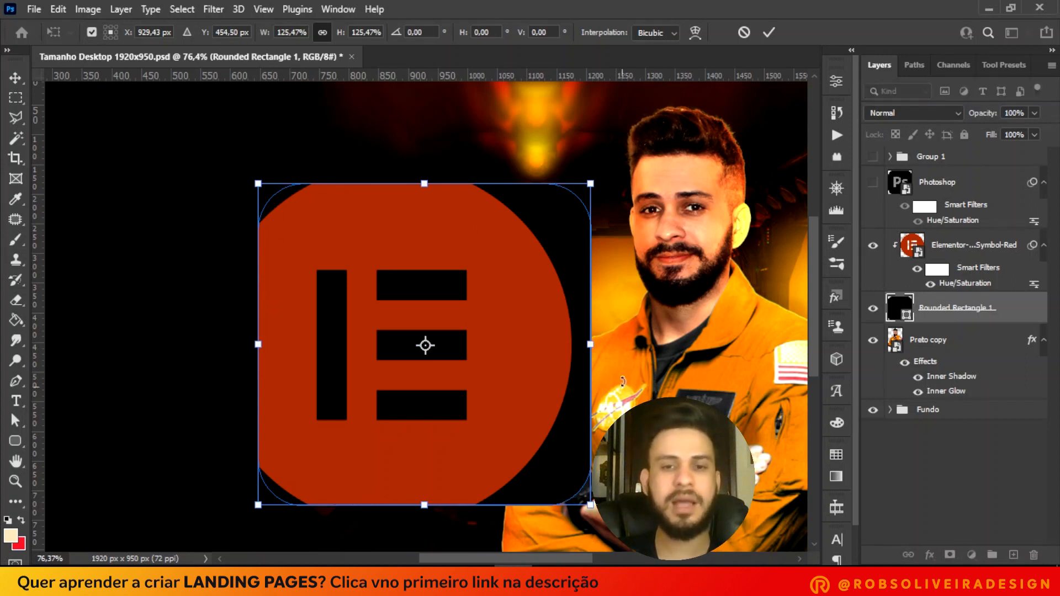
key(ctrl+z)
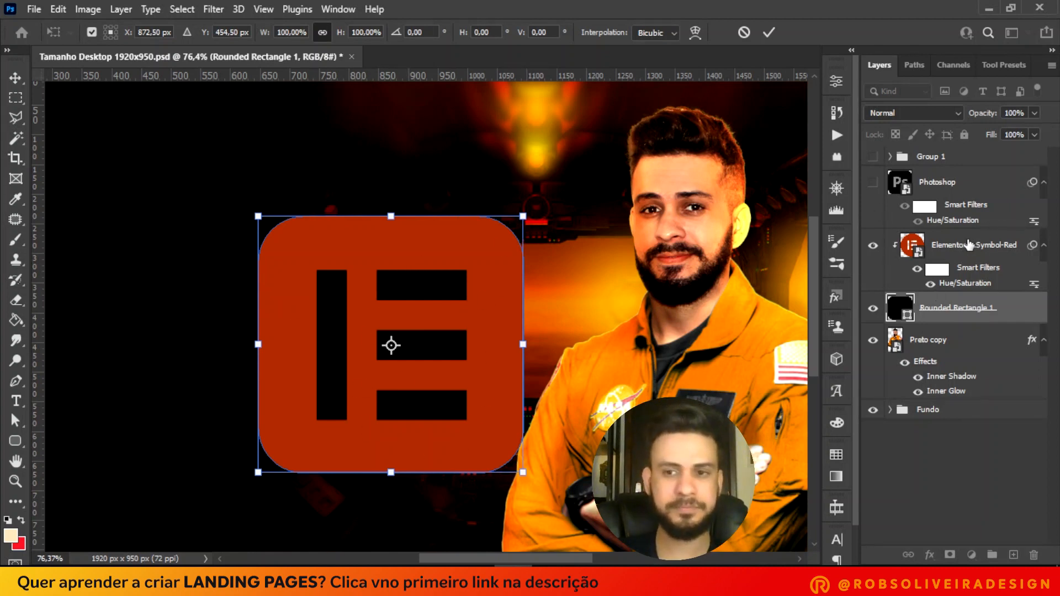
ctrl+click(970, 250)
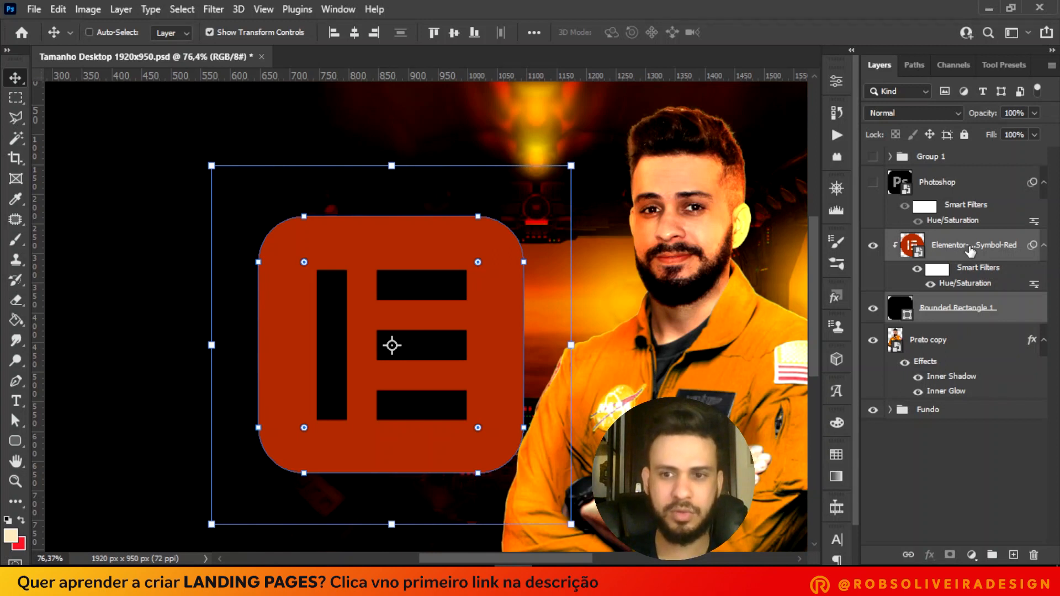
right_click(971, 250)
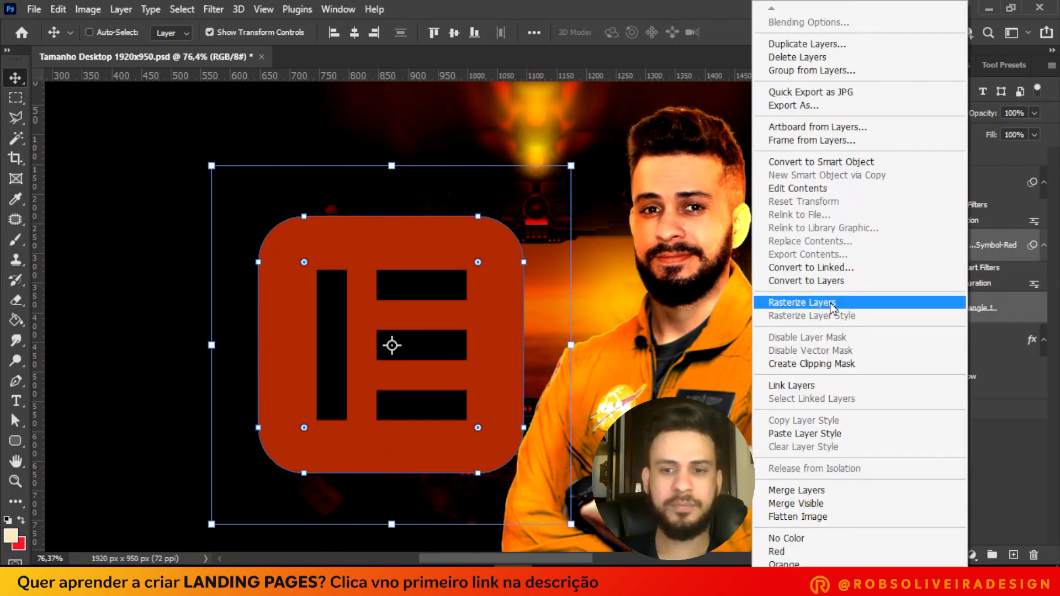
click(825, 488)
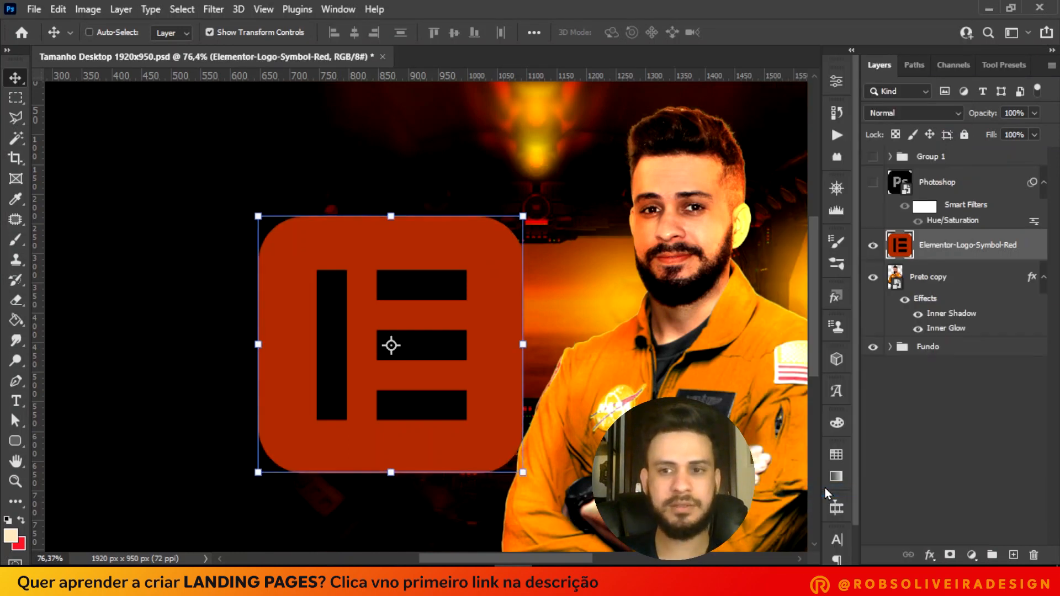
Select the Elementor logo's four black bars with the Magic Wand, delete them, and clear the selection.
click(16, 138)
scroll(455, 392, up, 3)
click(246, 292)
right_click(15, 139)
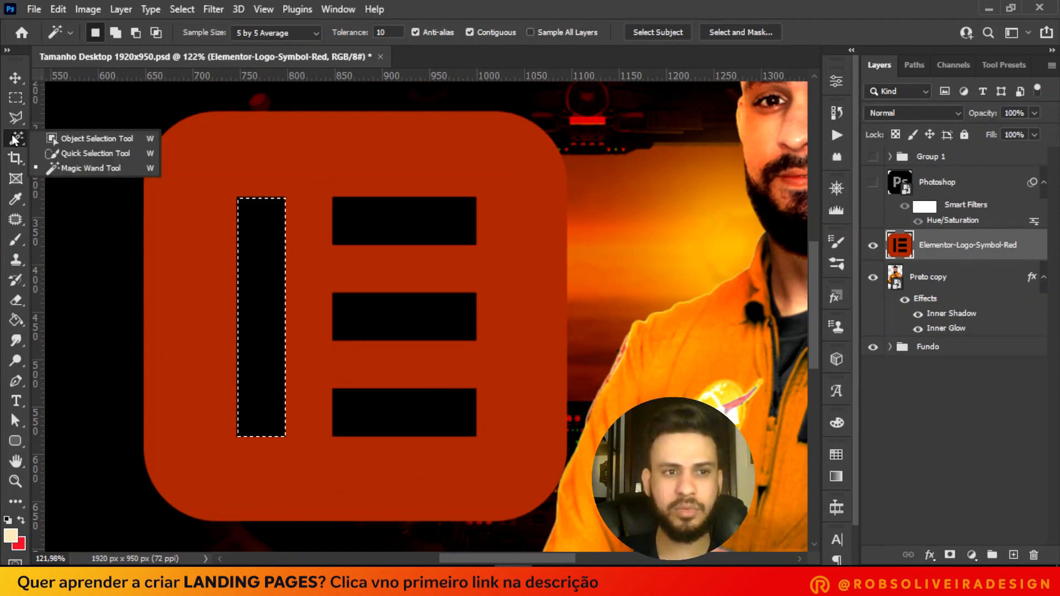
click(105, 168)
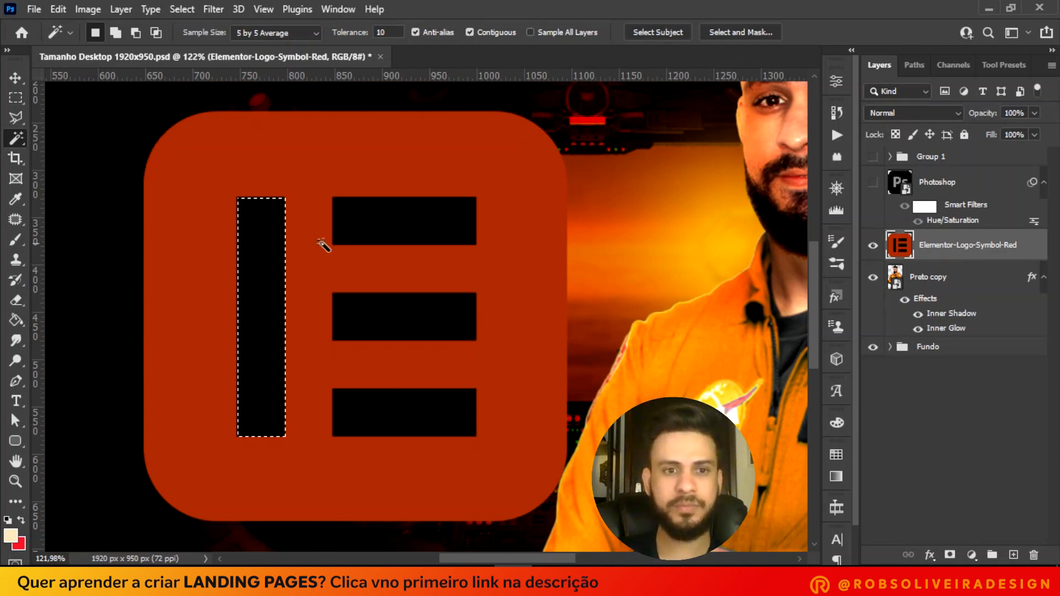
shift+click(405, 218)
shift+click(438, 331)
shift+click(418, 429)
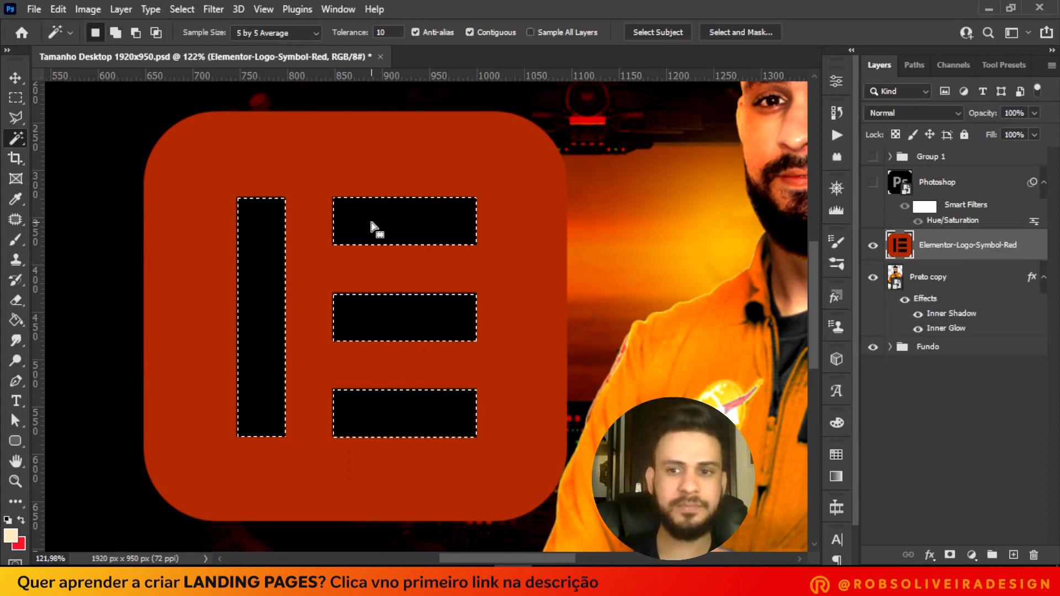
key(Delete)
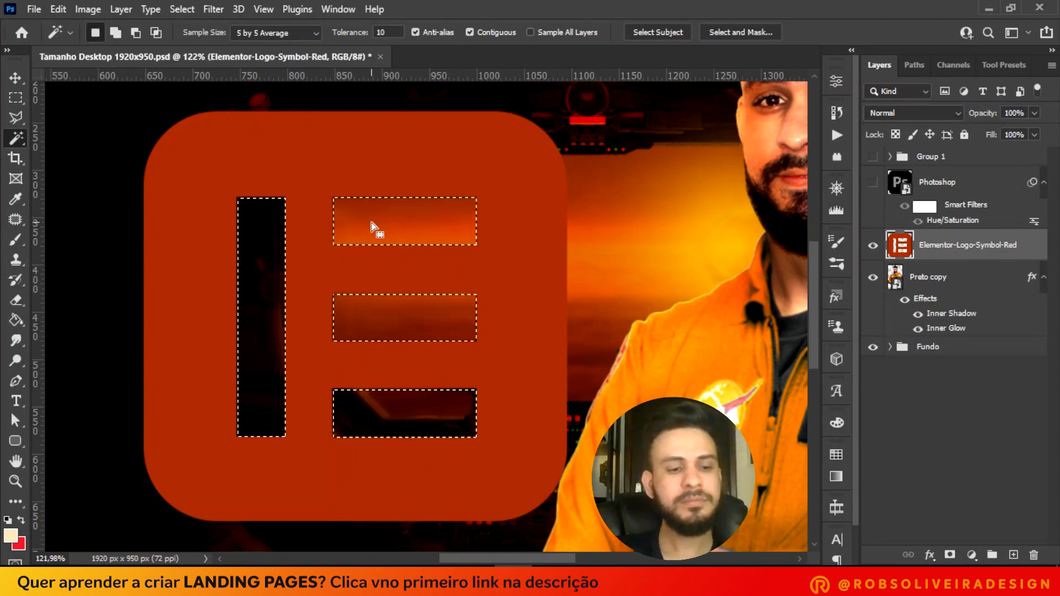
key(ctrl+d)
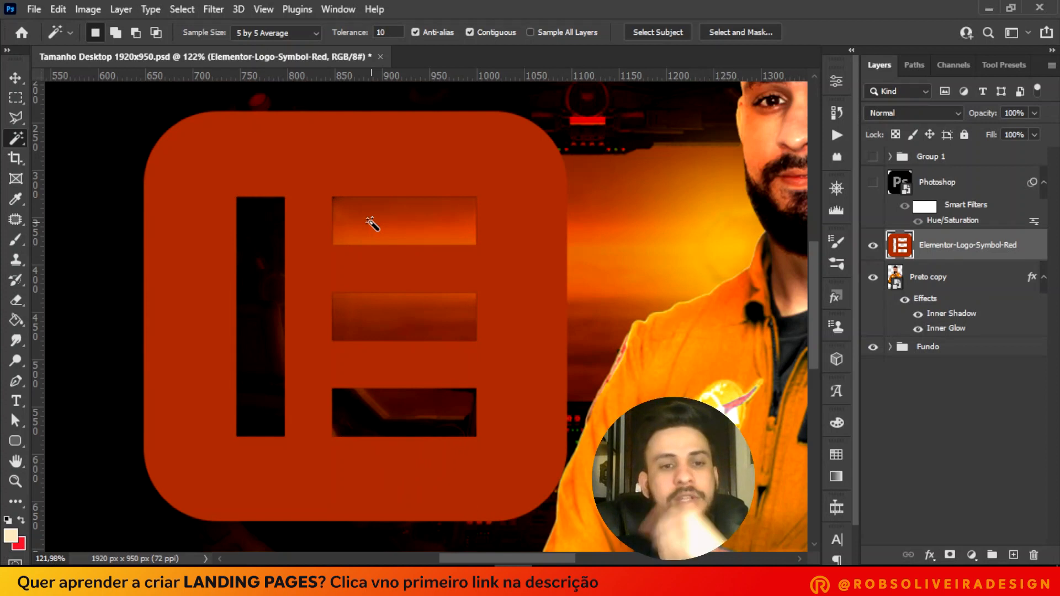
Convert the Elementor logo to a smart object and duplicate both logo layers beneath the Fundo group.
click(13, 81)
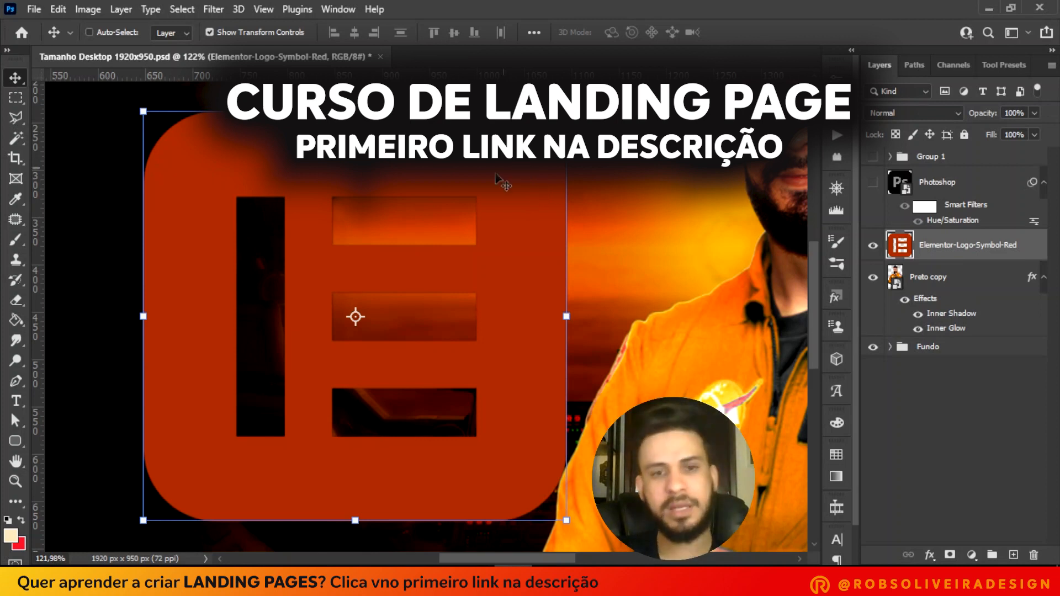
scroll(439, 182, down, 5)
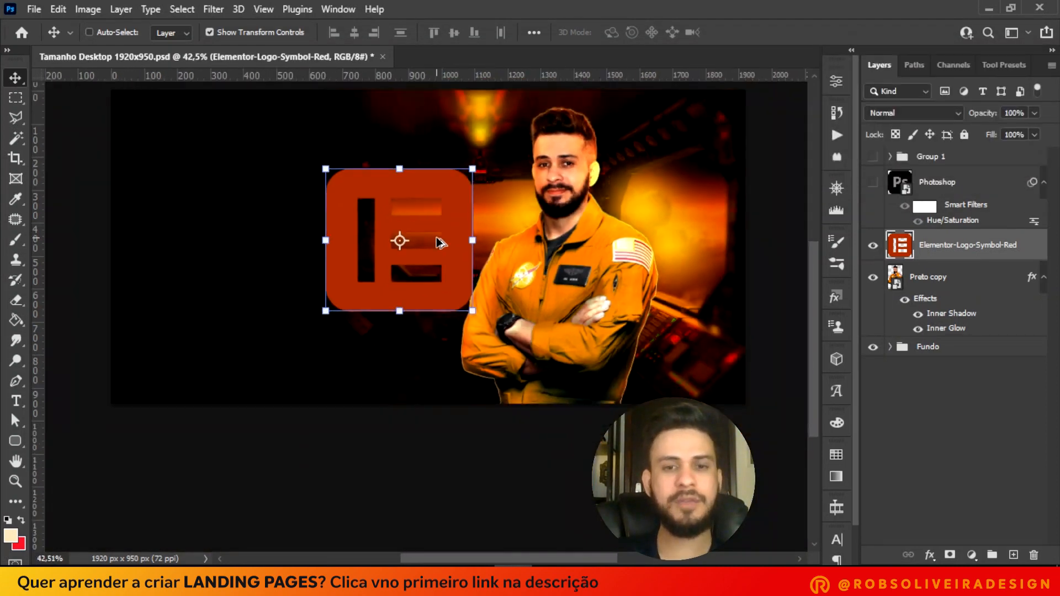
scroll(415, 178, up, 2)
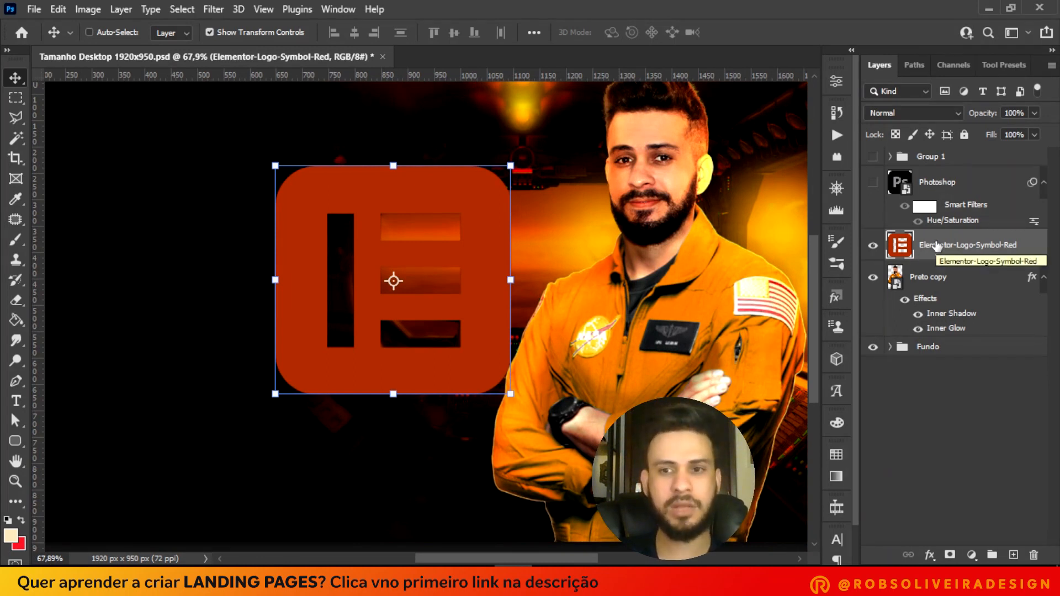
right_click(937, 247)
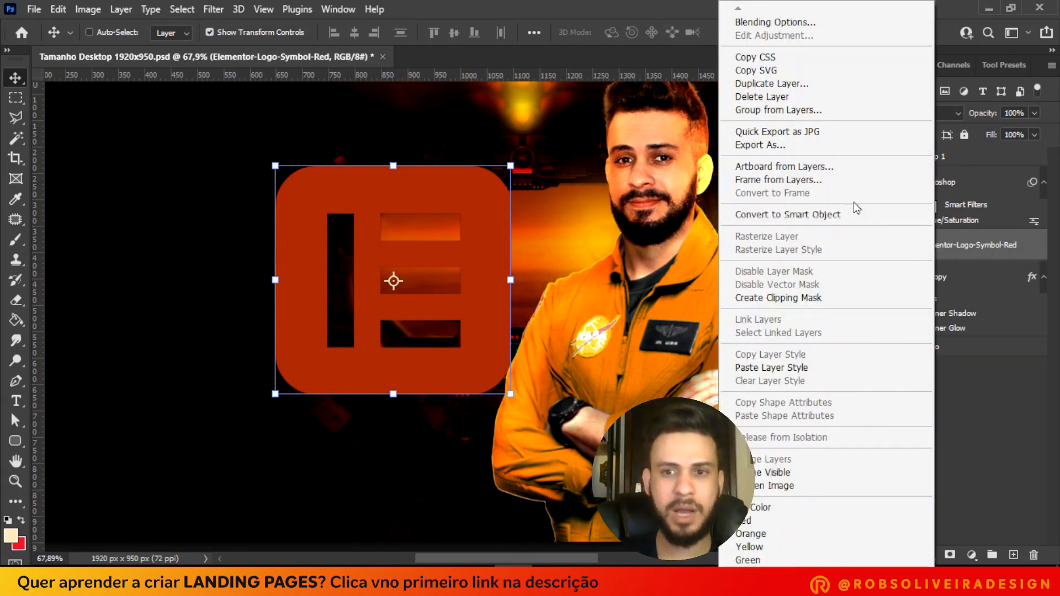
click(856, 214)
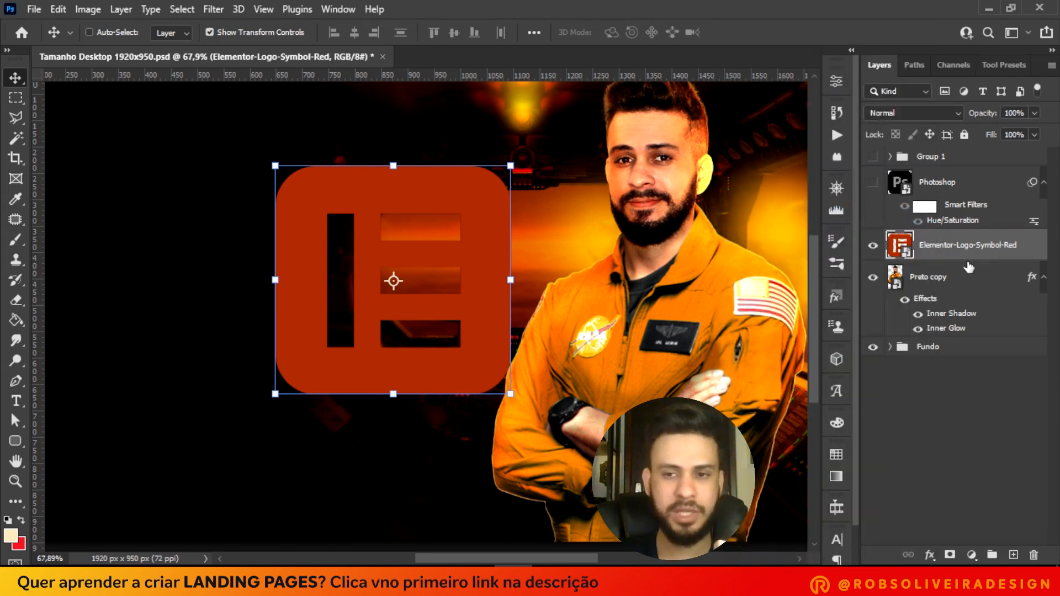
ctrl+click(934, 184)
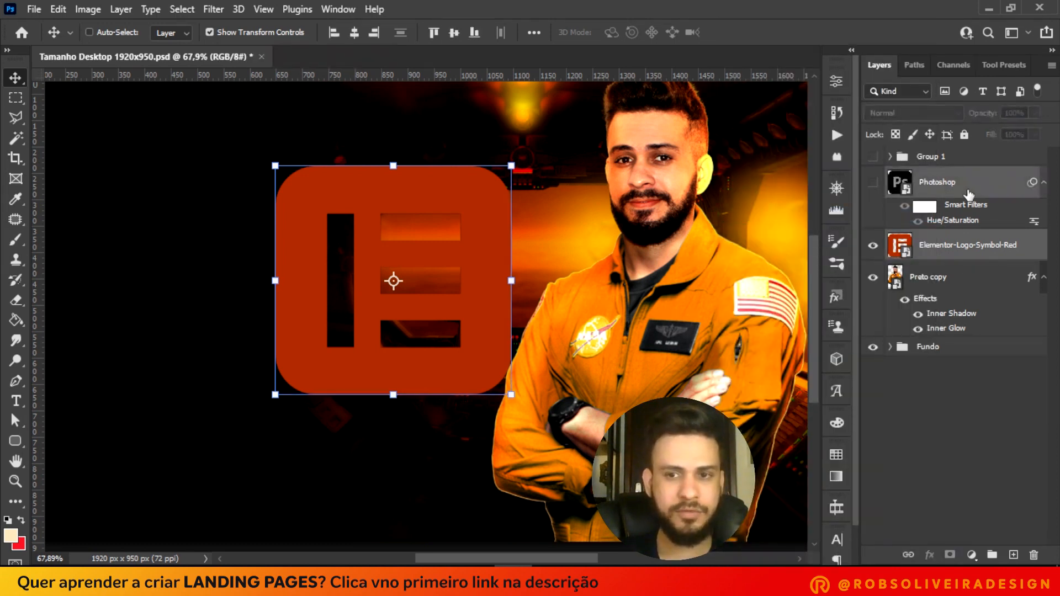
drag(968, 193, 939, 364)
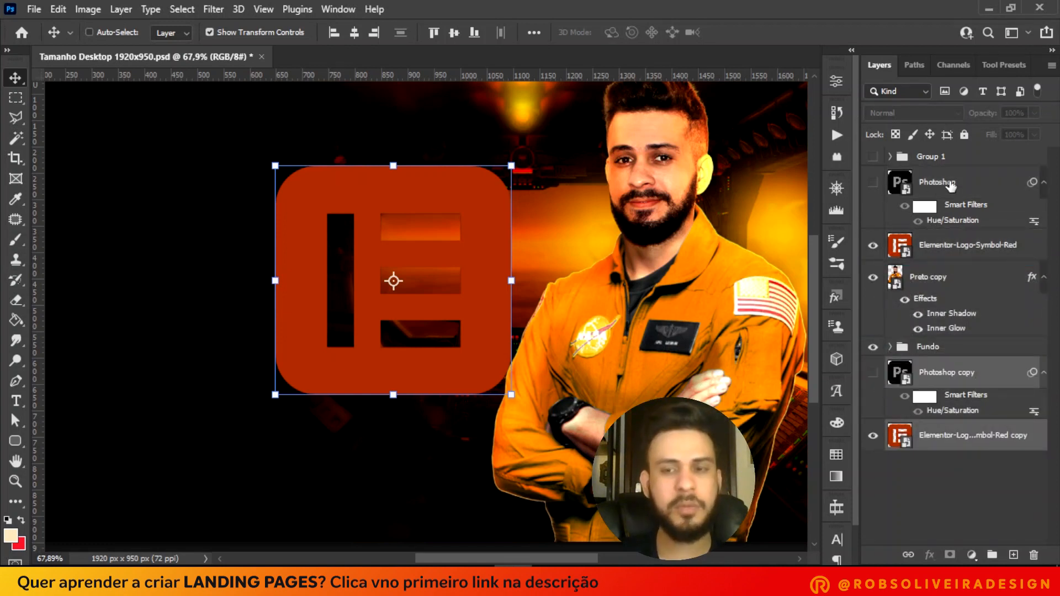
Show the original Photoshop logo and move it over the astronaut's lower right side, in front of his arm.
click(947, 185)
scroll(294, 247, down, 4)
click(872, 183)
drag(413, 249, 674, 332)
Place the Elementor logo layer behind the astronaut, shift it toward his shoulder, and scale it down proportionally.
drag(963, 243, 988, 317)
drag(418, 236, 503, 242)
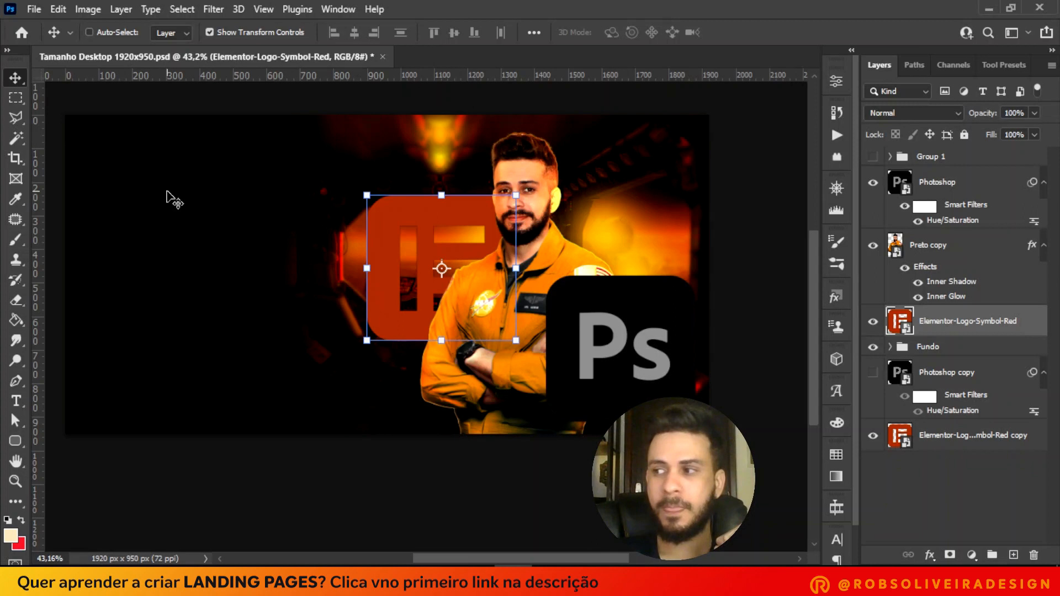
drag(516, 195, 461, 225)
Rotate the Photoshop logo counterclockwise by about 8 degrees.
click(942, 194)
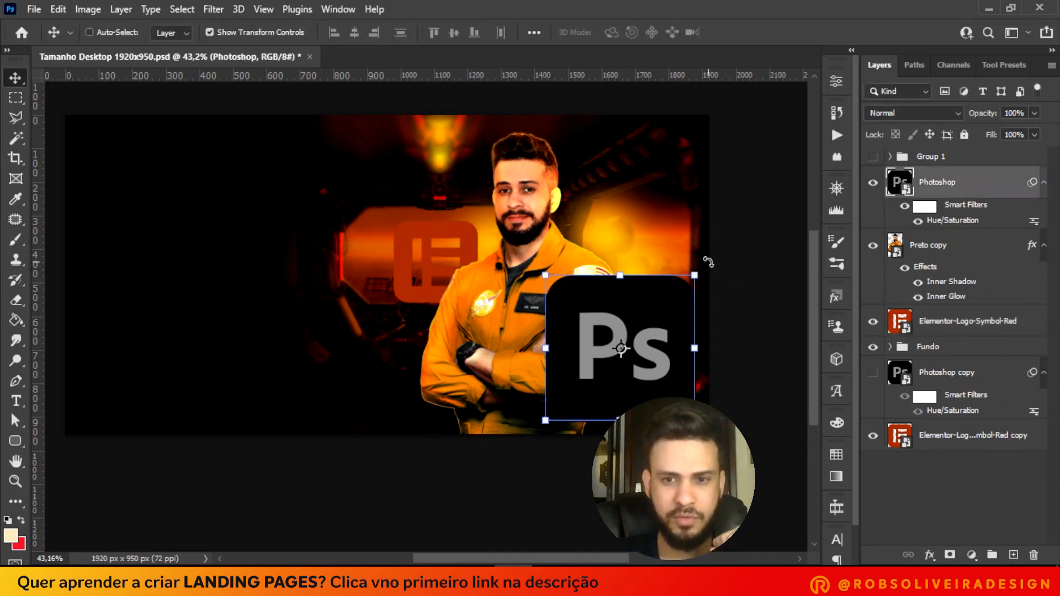
key(ctrl+t)
drag(709, 262, 694, 253)
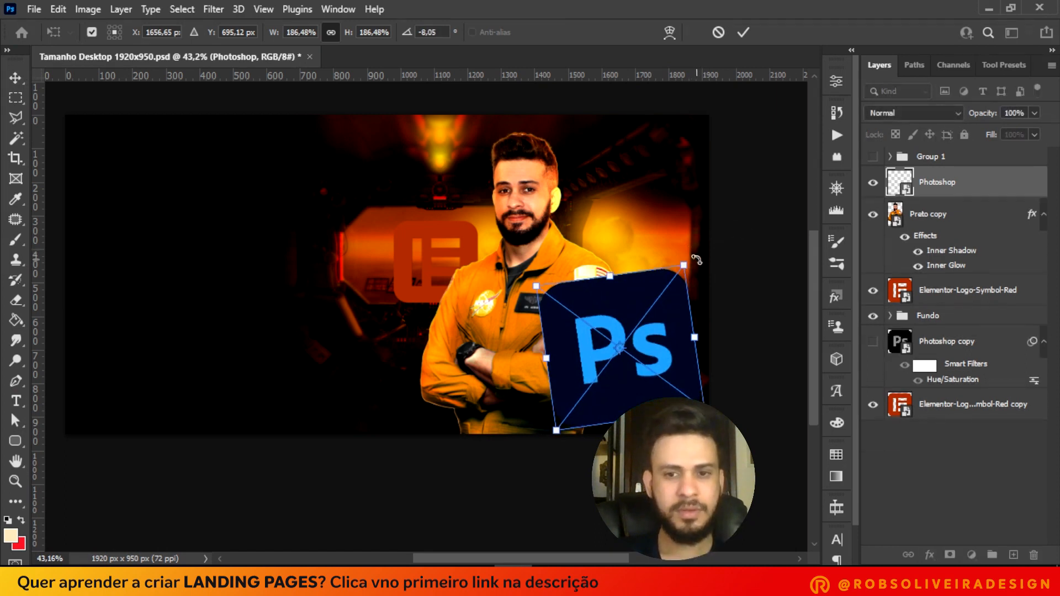
key(Return)
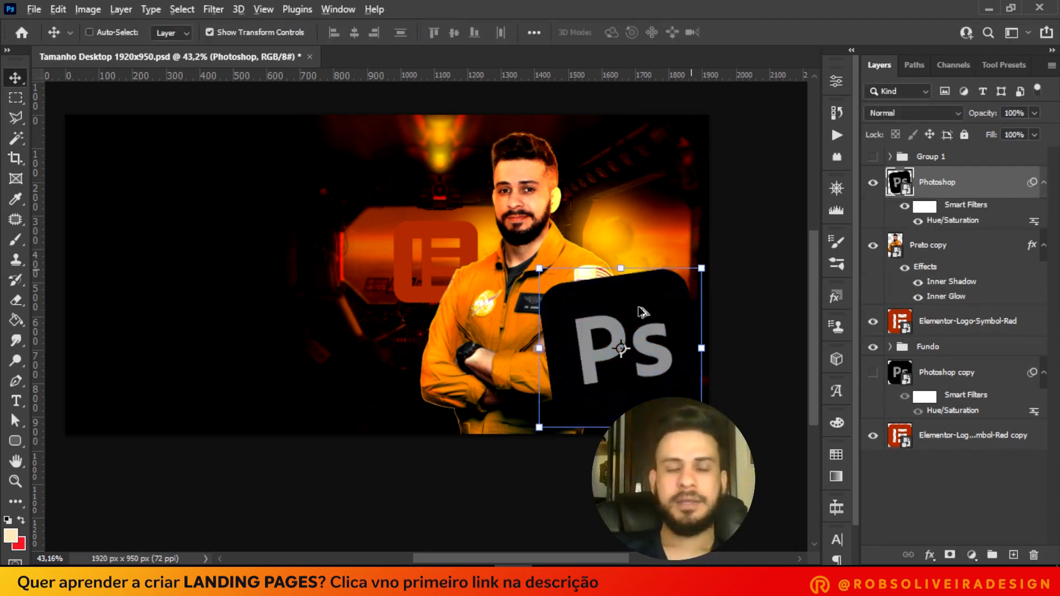
Tilt the Elementor logo slightly clockwise and tuck it further behind the astronaut's shoulder.
alt+scroll(466, 260, up, 2)
click(956, 330)
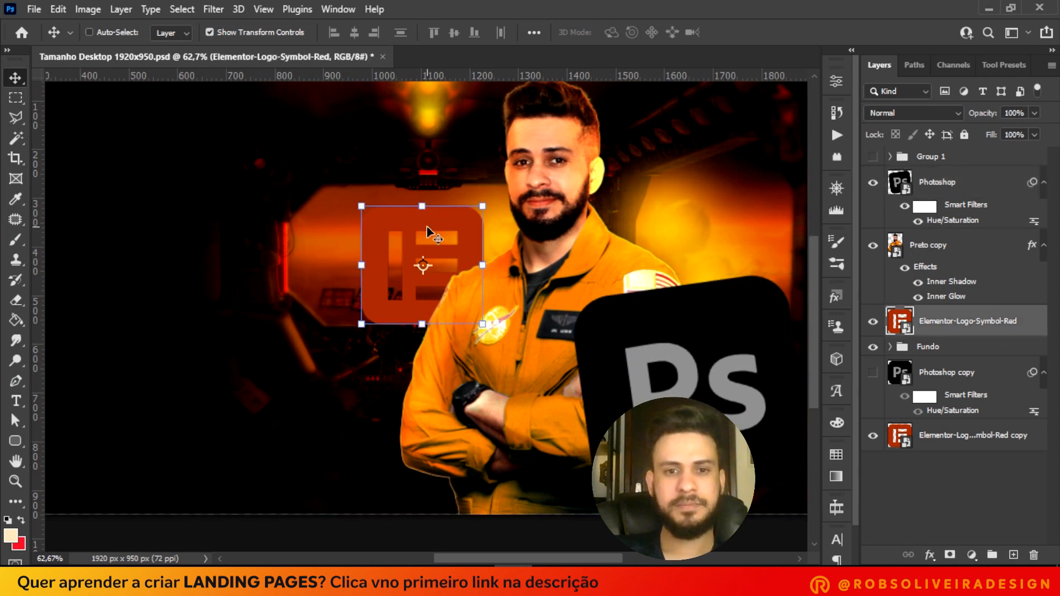
mouse_move(475, 217)
mouse_down()
mouse_move(491, 214)
mouse_move(457, 238)
mouse_move(463, 220)
mouse_move(469, 226)
mouse_up()
Apply a Gaussian Blur with a 12-pixel radius to the Photoshop logo in front of the astronaut.
click(959, 188)
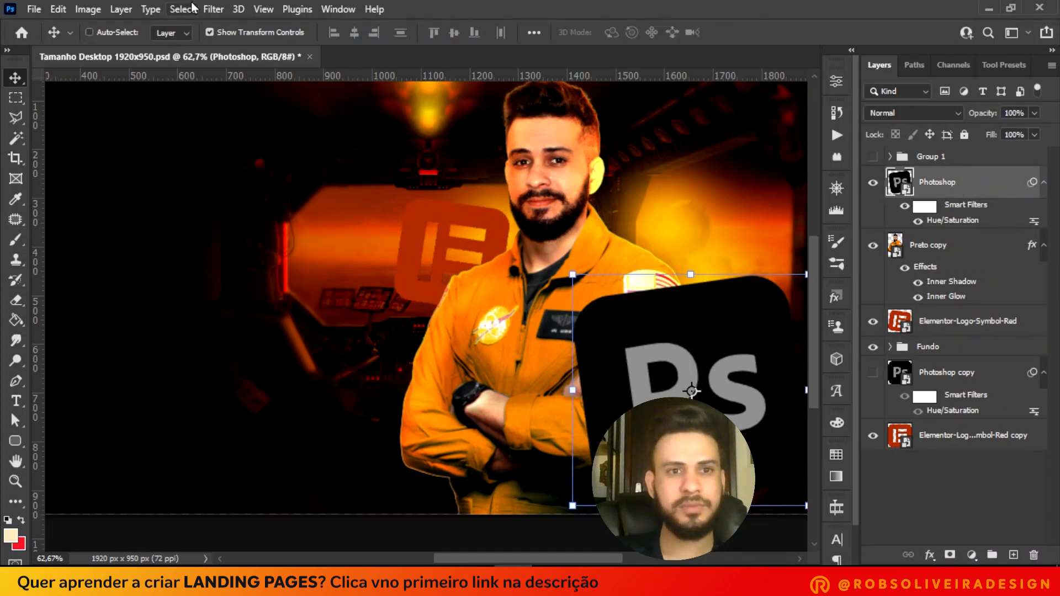
click(214, 9)
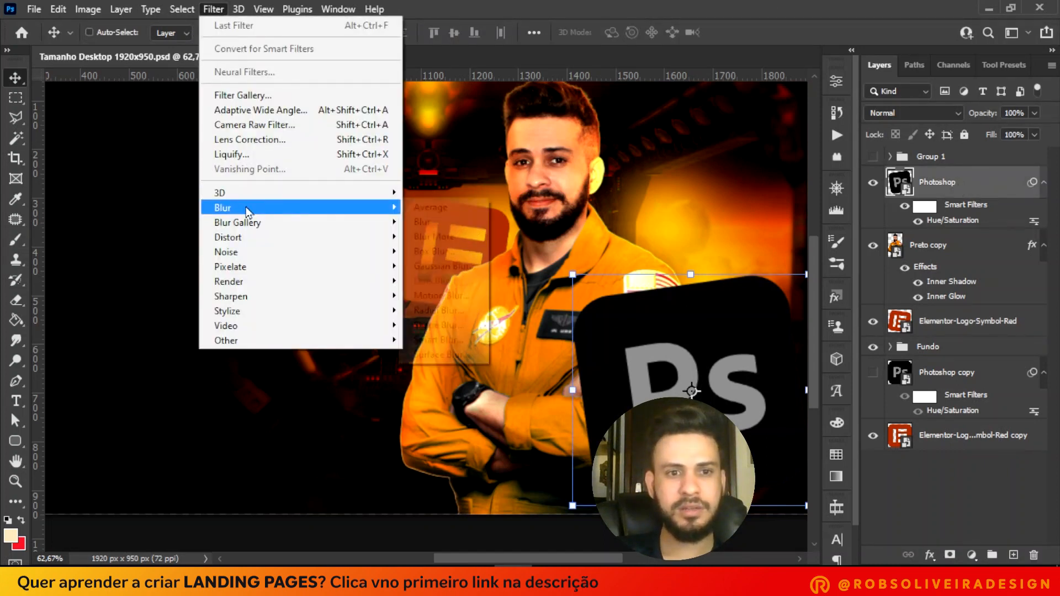
mouse_move(251, 210)
click(449, 267)
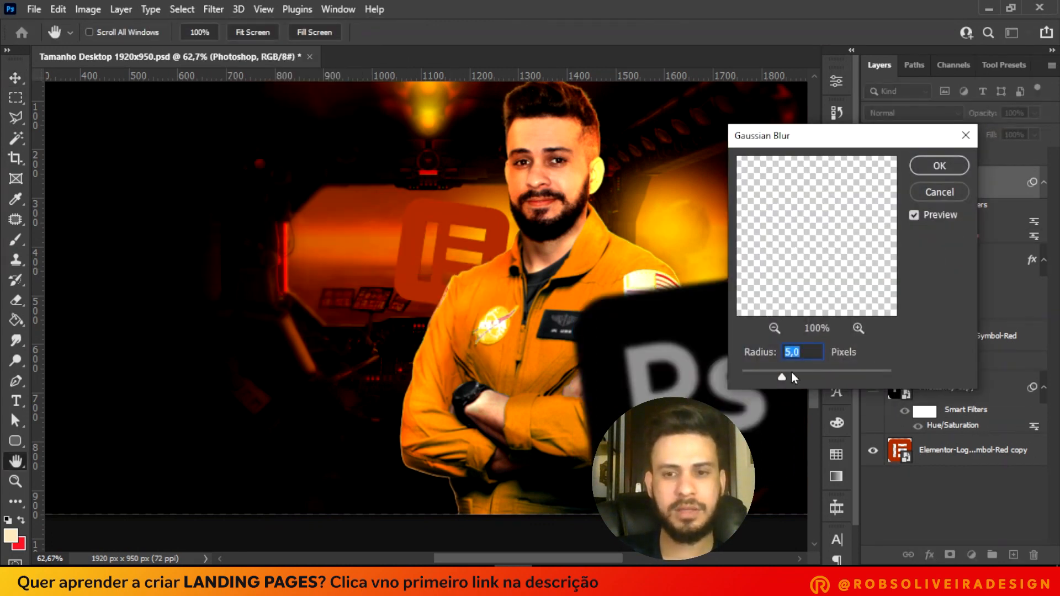
text(12)
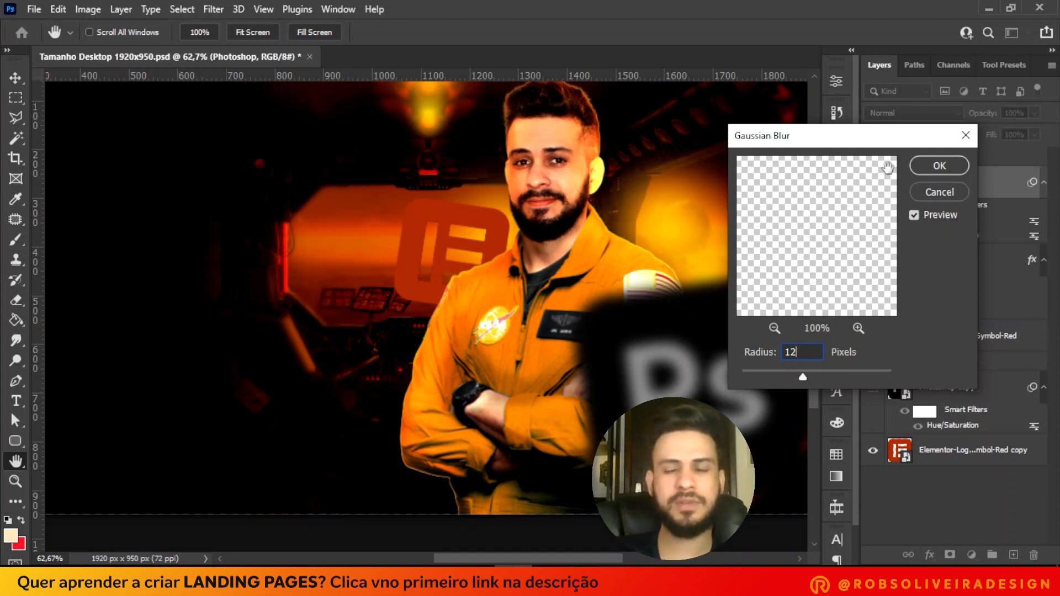
click(954, 166)
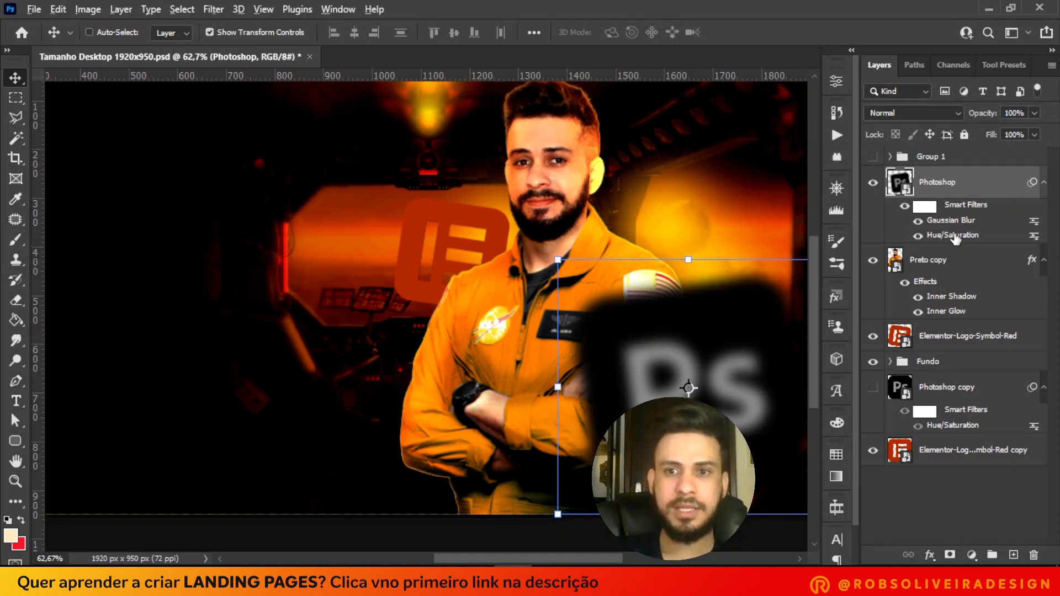
Copy the Photoshop layer's Gaussian Blur filter onto the Elementor logo layer and nudge the logo beside the astronaut's neck.
drag(961, 221, 945, 344)
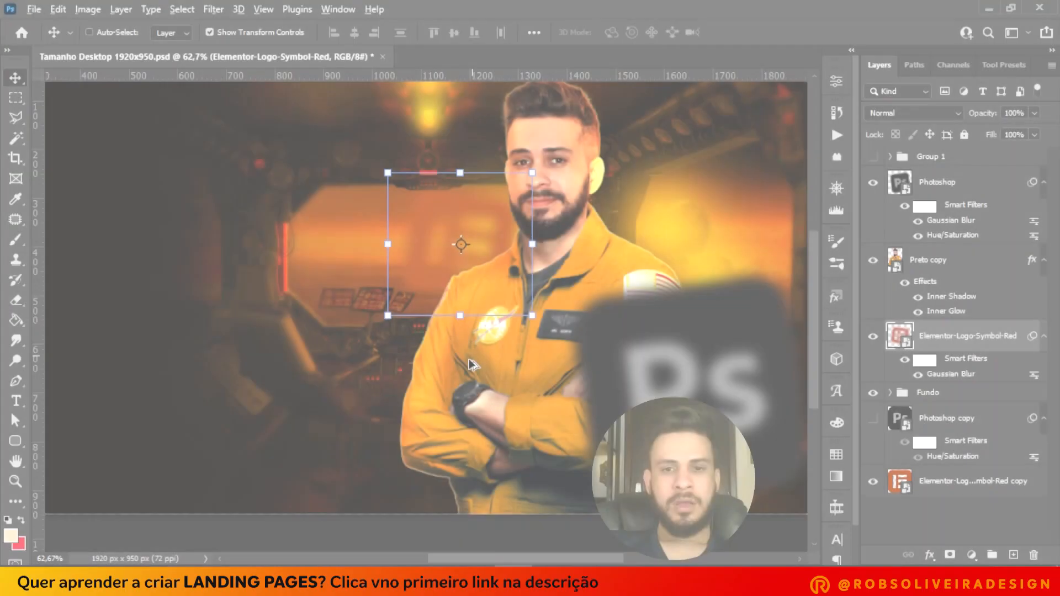
scroll(495, 303, down, 3)
scroll(495, 303, up, 3)
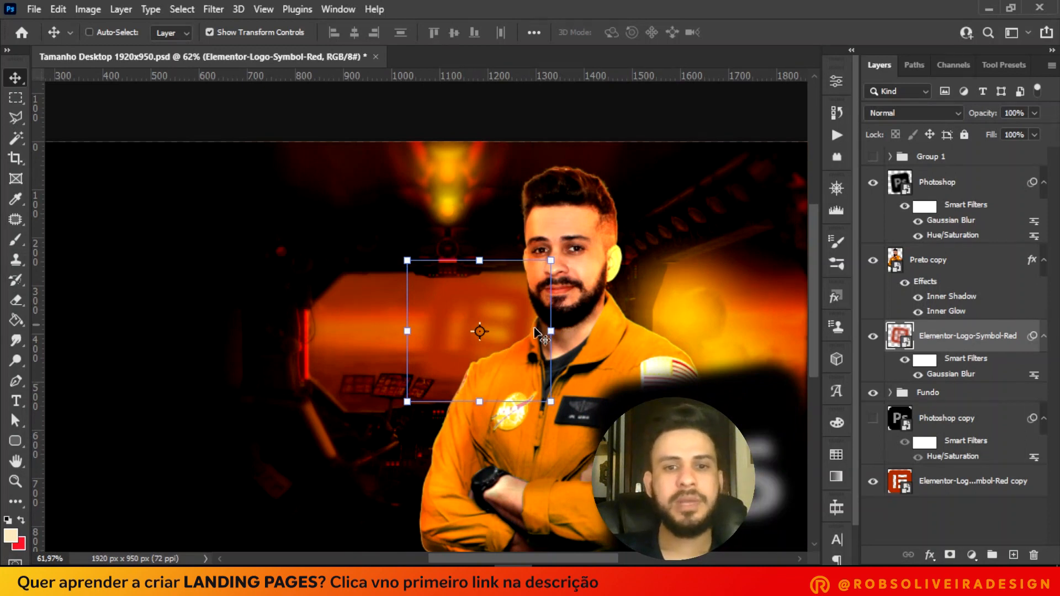
mouse_move(476, 307)
mouse_down()
mouse_move(486, 315)
mouse_move(474, 277)
mouse_move(484, 327)
mouse_move(468, 312)
mouse_move(484, 325)
mouse_move(489, 307)
mouse_move(421, 322)
mouse_move(447, 384)
mouse_move(421, 341)
mouse_move(499, 301)
mouse_move(483, 307)
mouse_up()
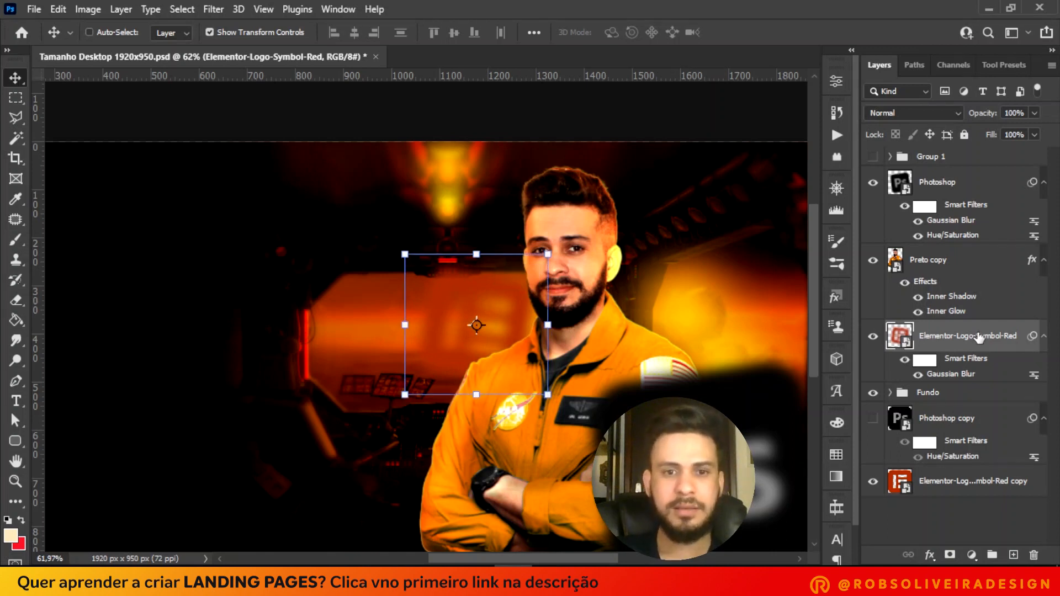
drag(497, 312, 471, 331)
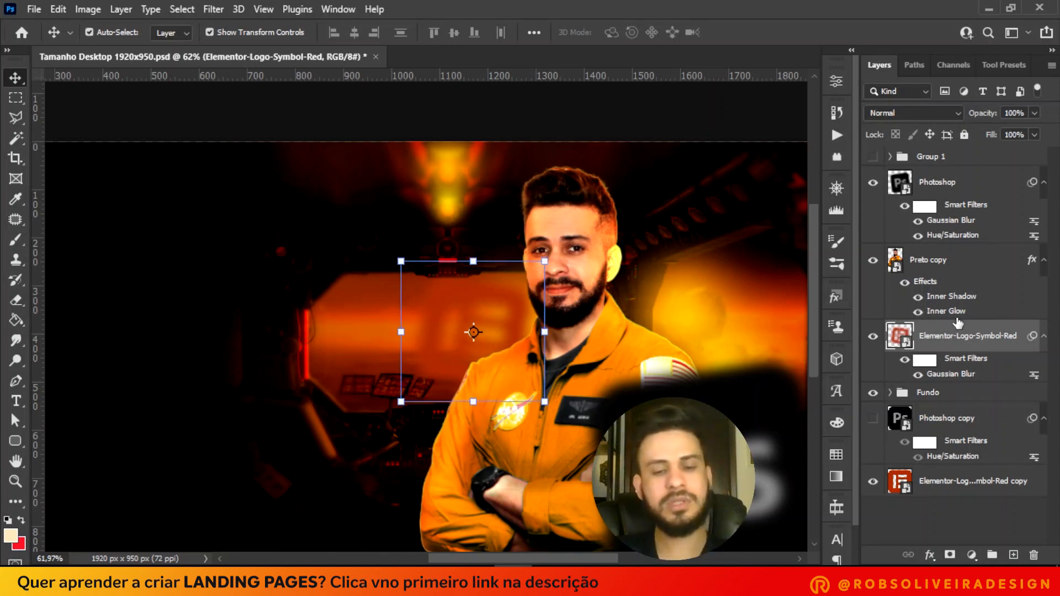
Desaturate and darken the Elementor logo with Hue/Saturation at Saturation -100 and Lightness -85, and adjust its position slightly.
key(ctrl+u)
drag(659, 276, 923, 306)
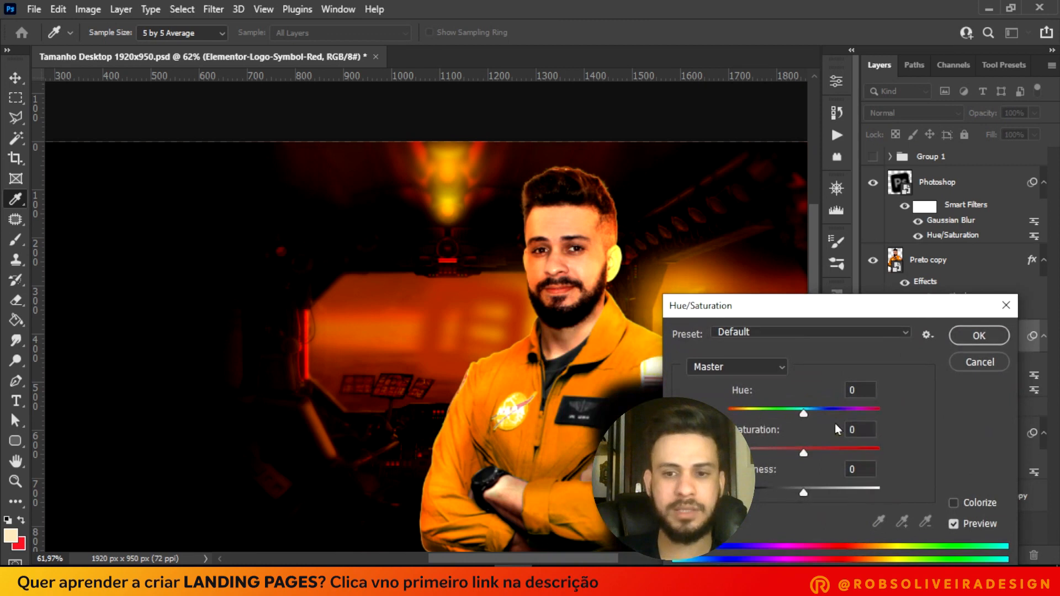
drag(798, 459, 729, 454)
drag(804, 493, 741, 493)
key(Tab)
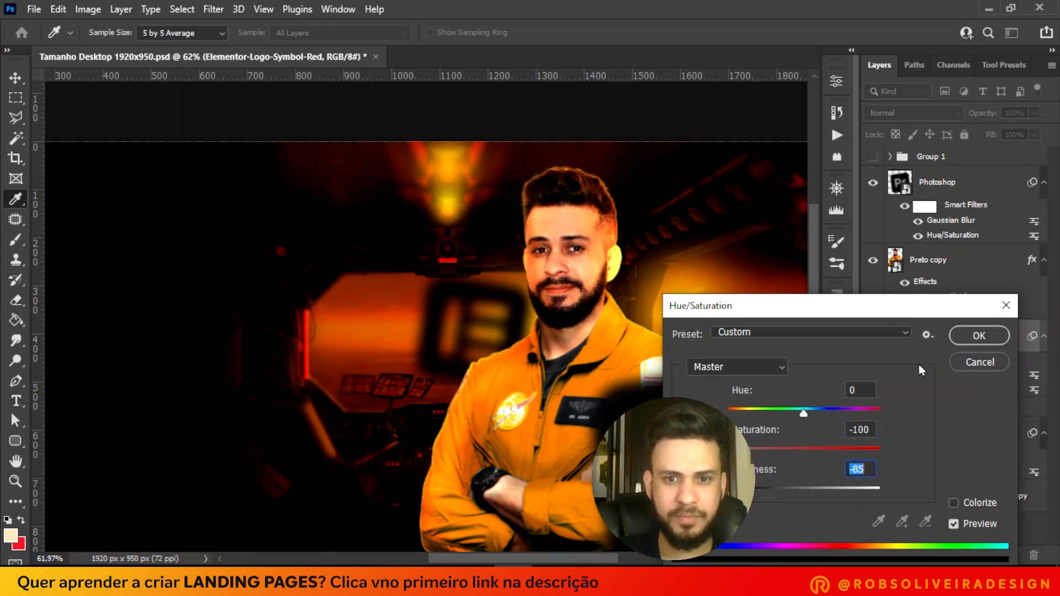
click(978, 344)
key(v)
mouse_move(489, 310)
mouse_down()
mouse_move(479, 312)
mouse_move(497, 313)
mouse_move(483, 274)
mouse_move(483, 304)
mouse_move(496, 292)
mouse_move(501, 313)
mouse_up()
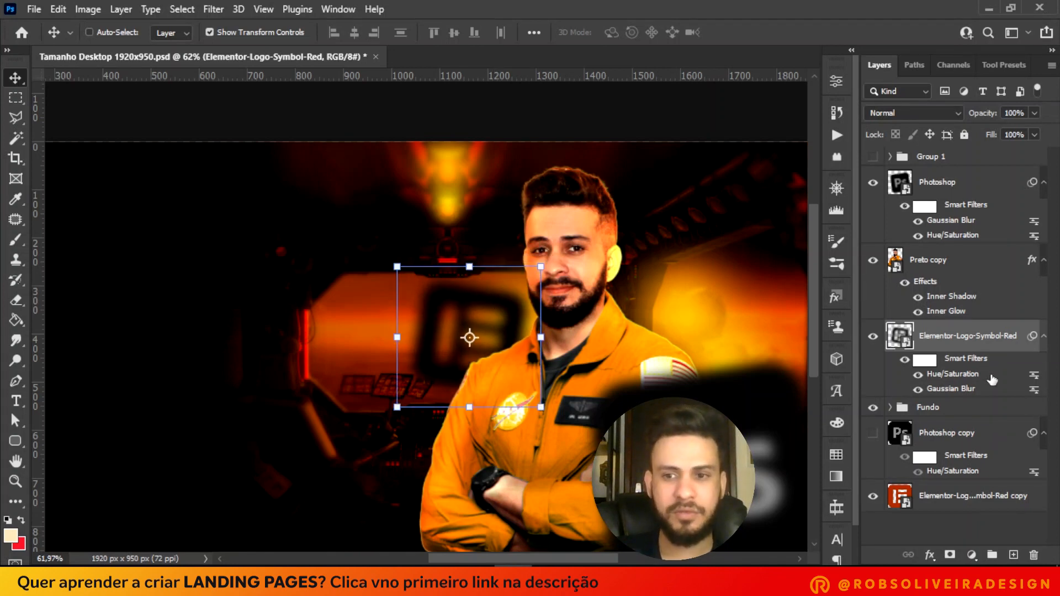
Set the Elementor logo's Gaussian Blur radius to 5 pixels and shift the logo lower behind the astronaut's shoulder.
double_click(944, 390)
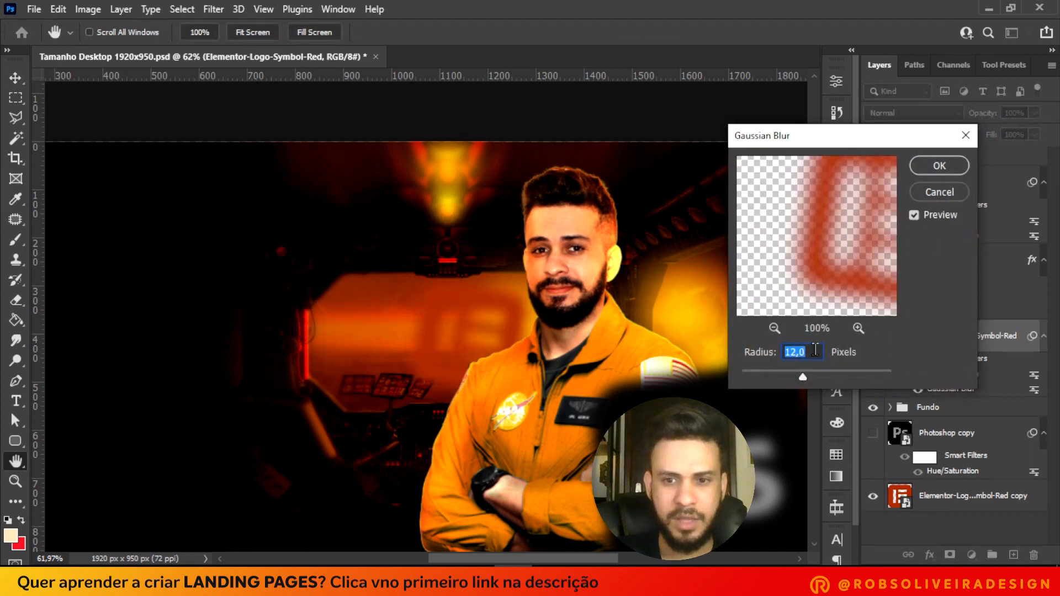
text(5)
key(Return)
key(v)
drag(479, 335, 480, 358)
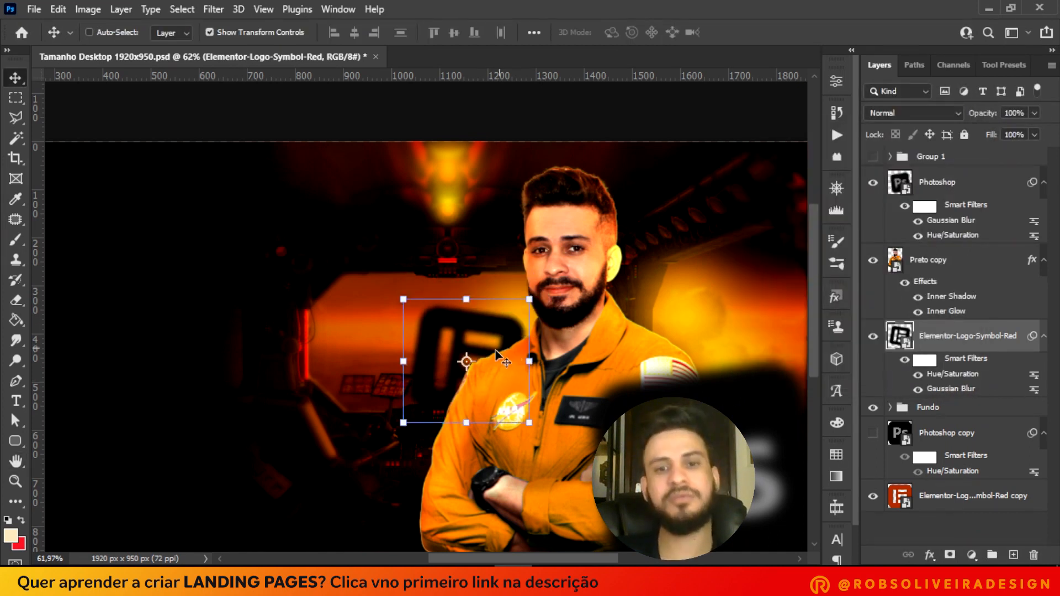
Scale down the blurred Photoshop logo proportionally and reposition it in front of the astronaut's arm.
scroll(312, 305, down, 2)
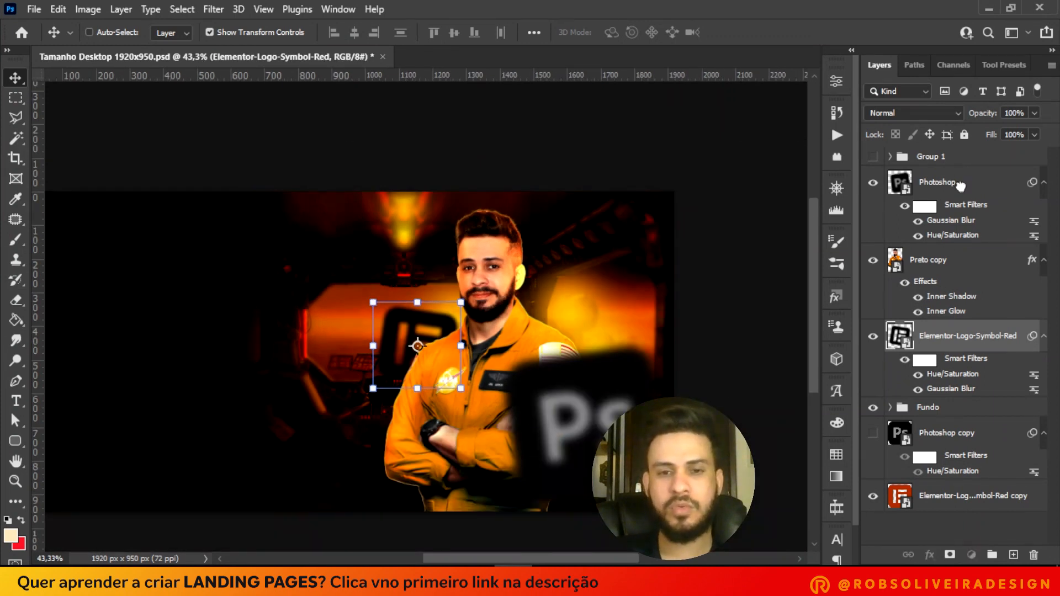
click(964, 185)
drag(673, 333, 619, 390)
drag(591, 447, 598, 426)
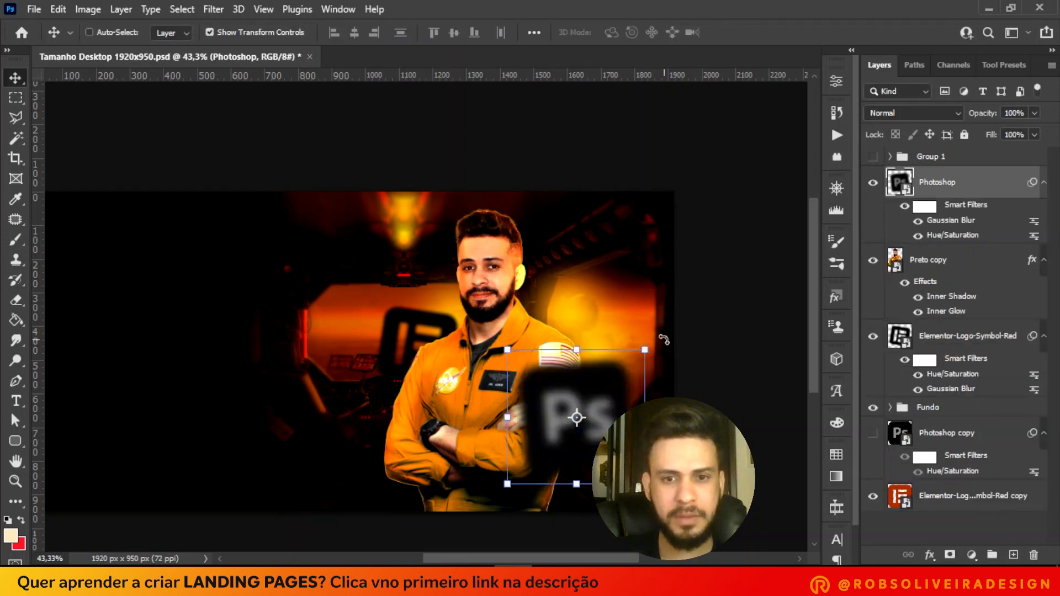
Examine the hero composition up close and as a whole, comparing the size and blur of both logos.
scroll(639, 342, down, 1)
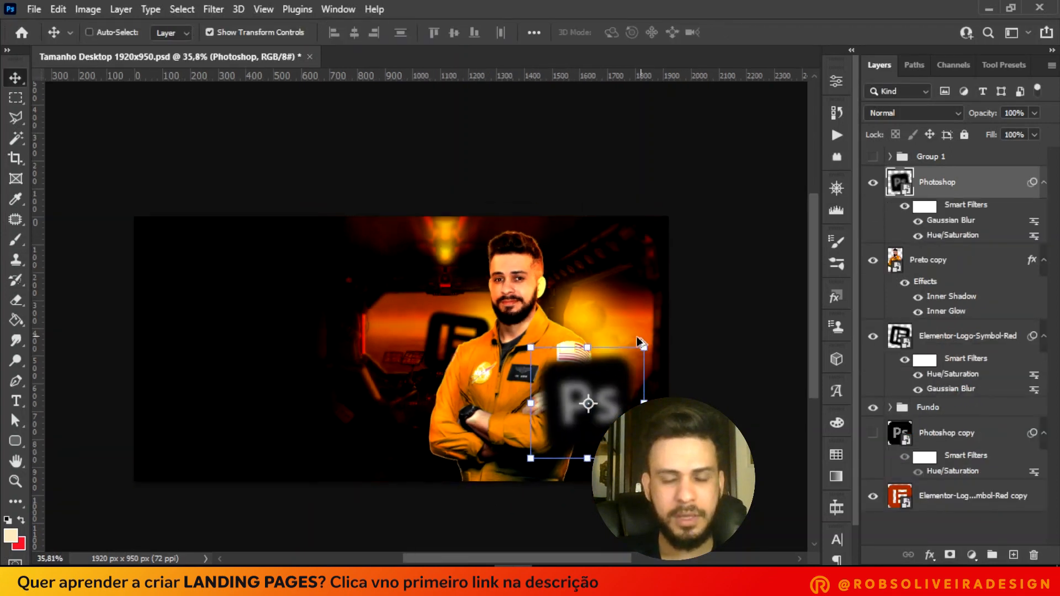
scroll(640, 342, up, 2)
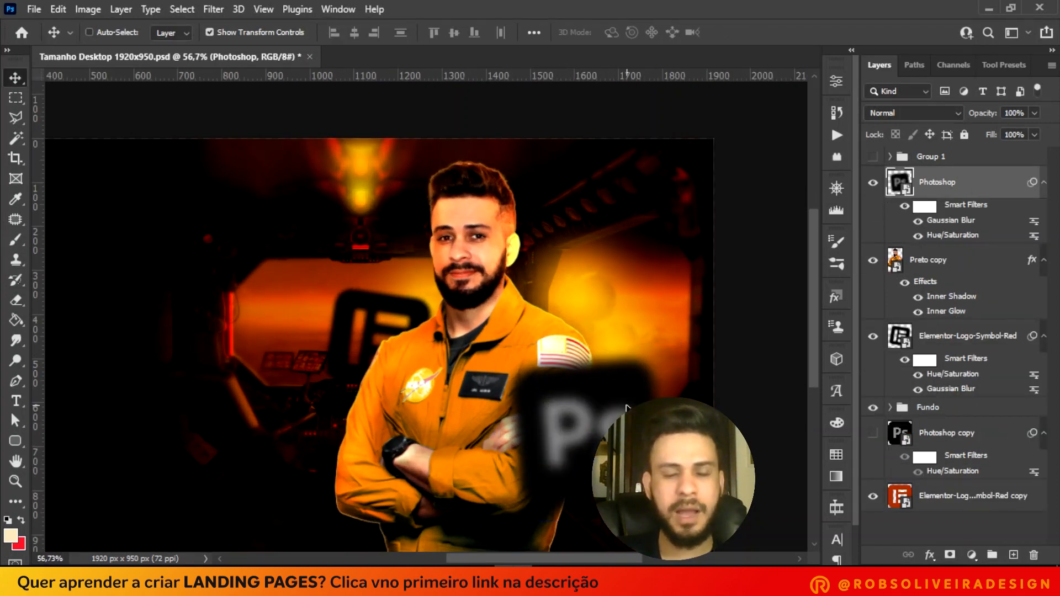
key(ctrl+t)
scroll(652, 346, down, 2)
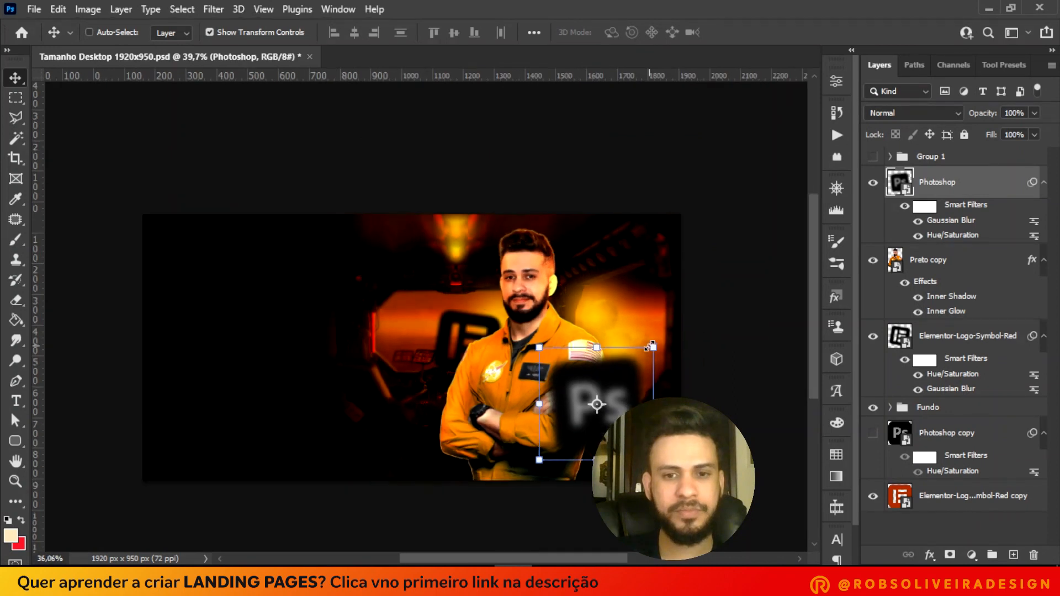
scroll(246, 355, up, 1)
scroll(247, 355, down, 1)
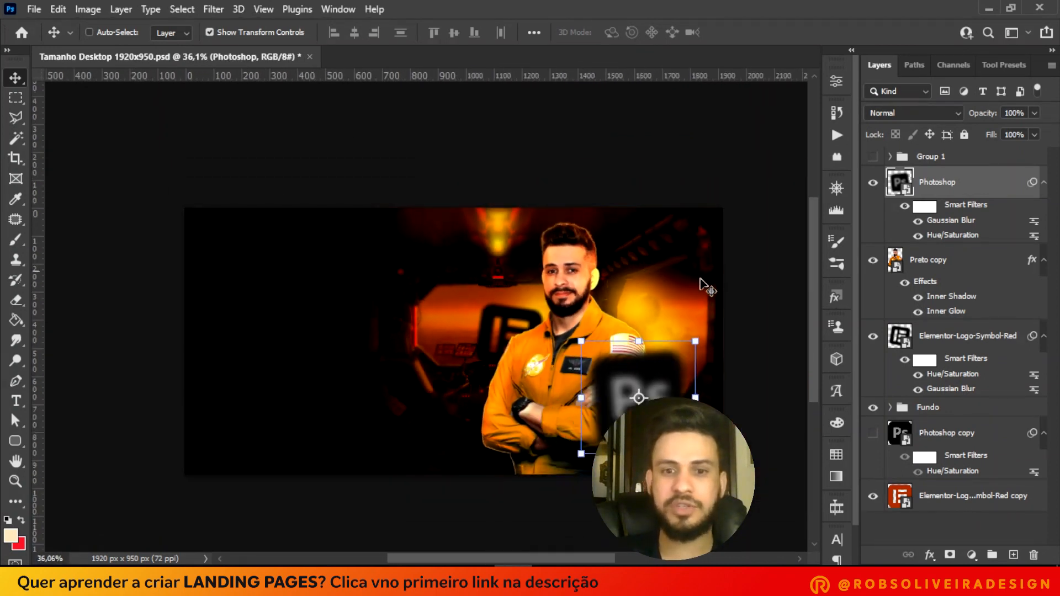
scroll(636, 312, up, 3)
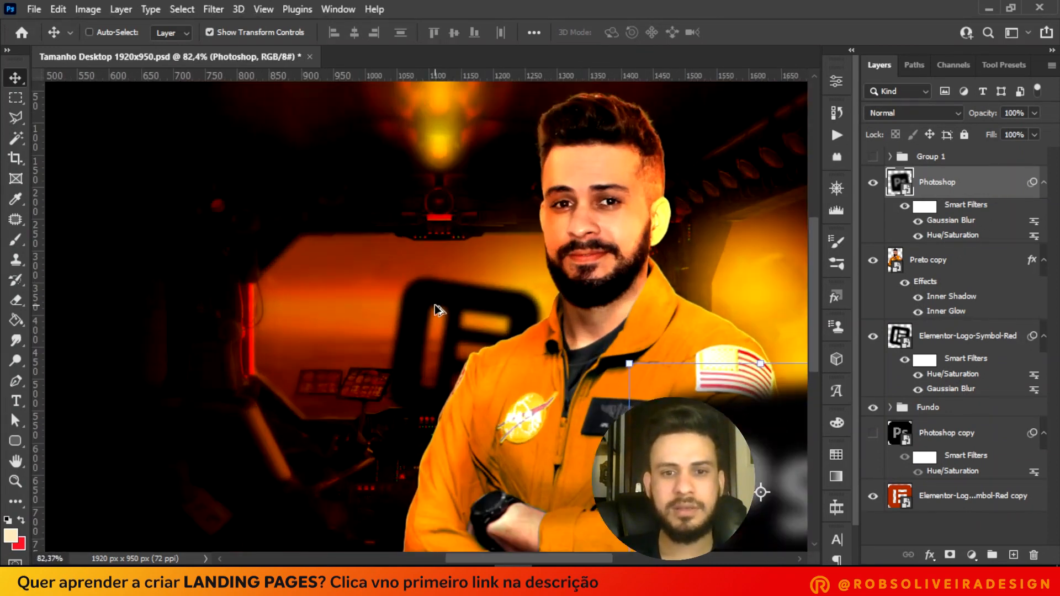
scroll(291, 310, down, 4)
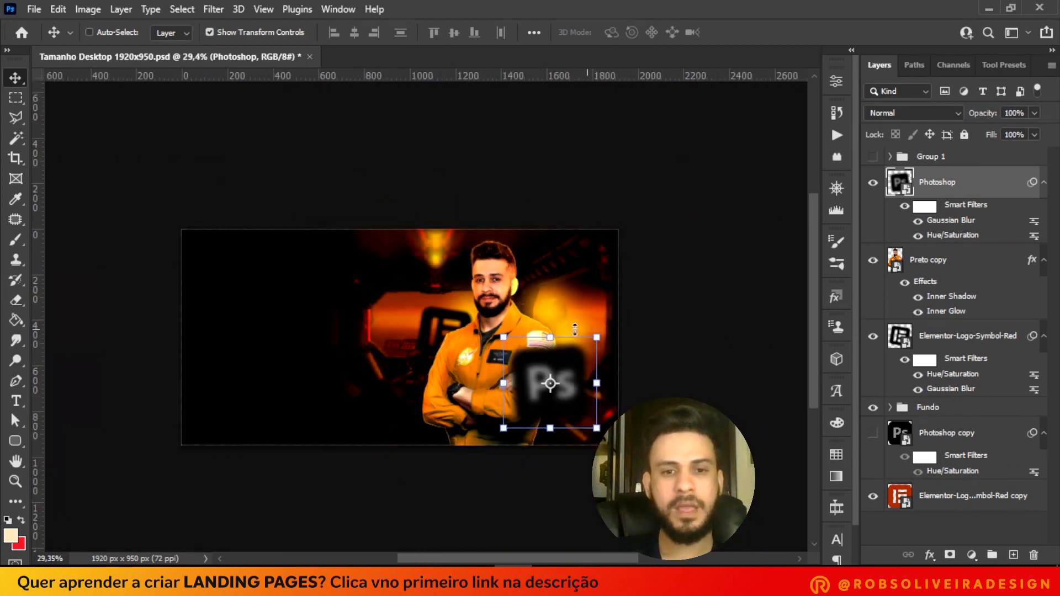
scroll(430, 335, up, 1)
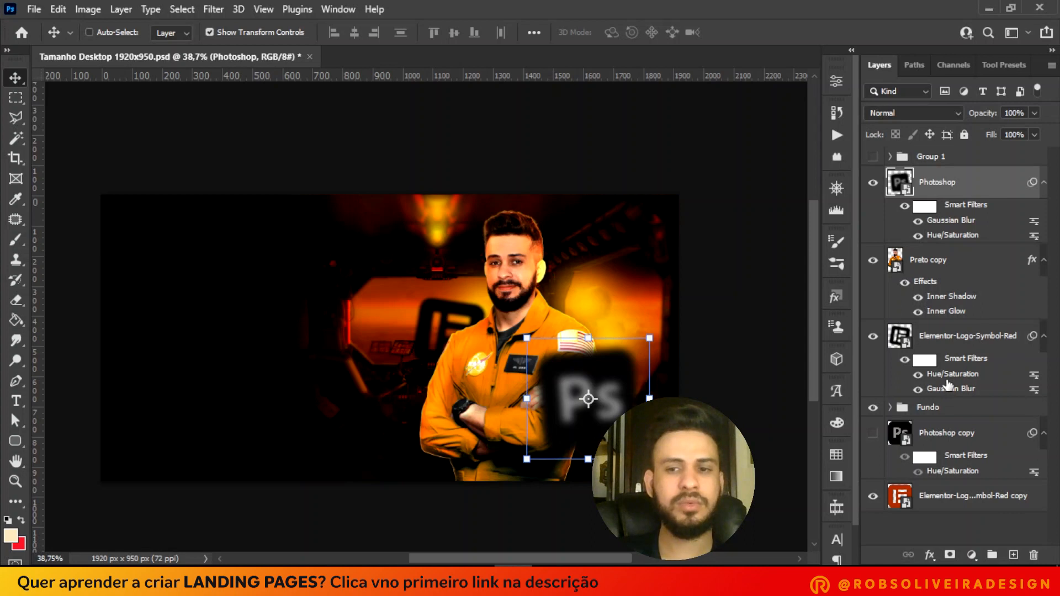
Increase the Gaussian Blur radius on the Elementor logo behind the astronaut and check it against the whole composition.
double_click(947, 392)
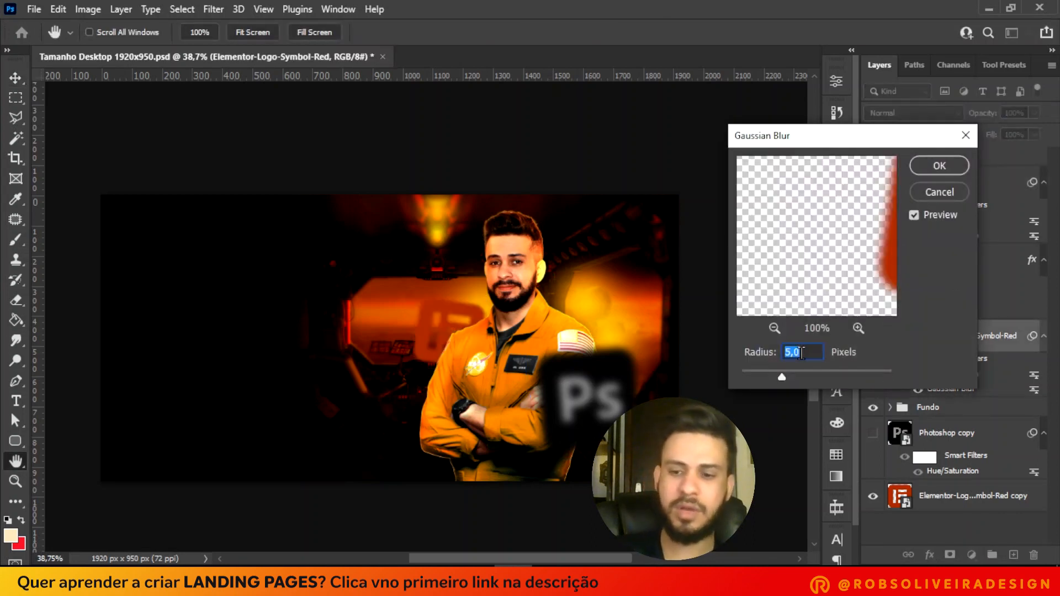
key(Return)
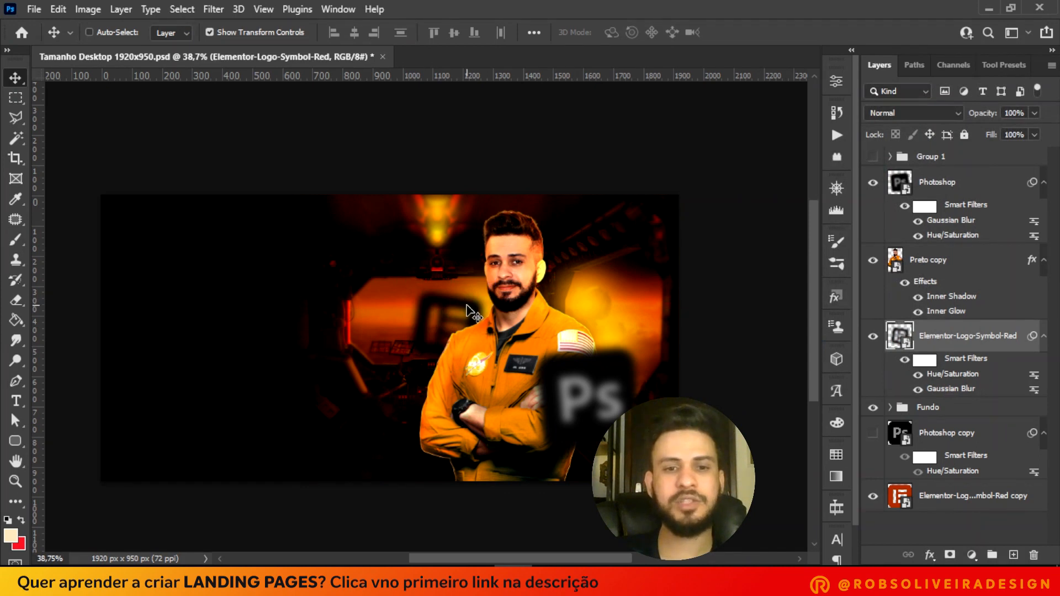
scroll(417, 356, down, 2)
scroll(389, 353, up, 2)
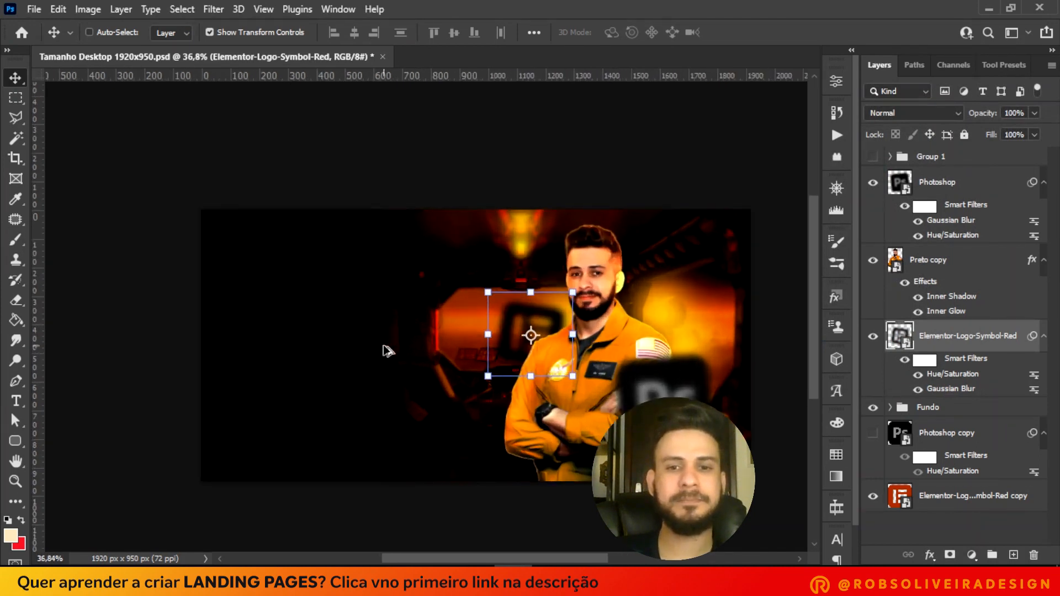
scroll(388, 351, down, 2)
scroll(388, 352, up, 1)
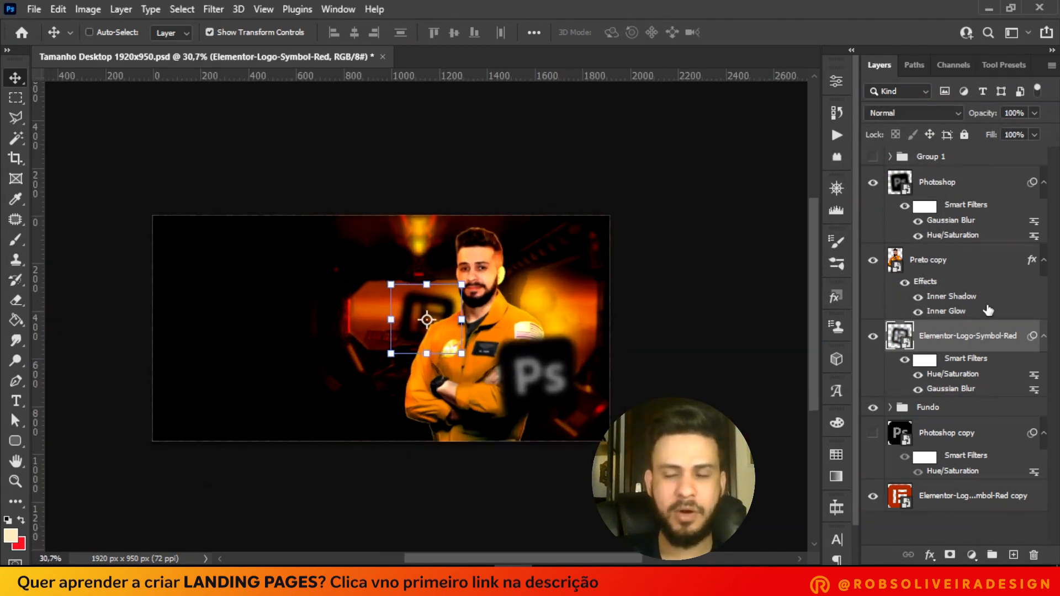
Group the Photoshop, Preto copy and Elementor logo layers together and name the group 01.
click(986, 188)
click(1044, 183)
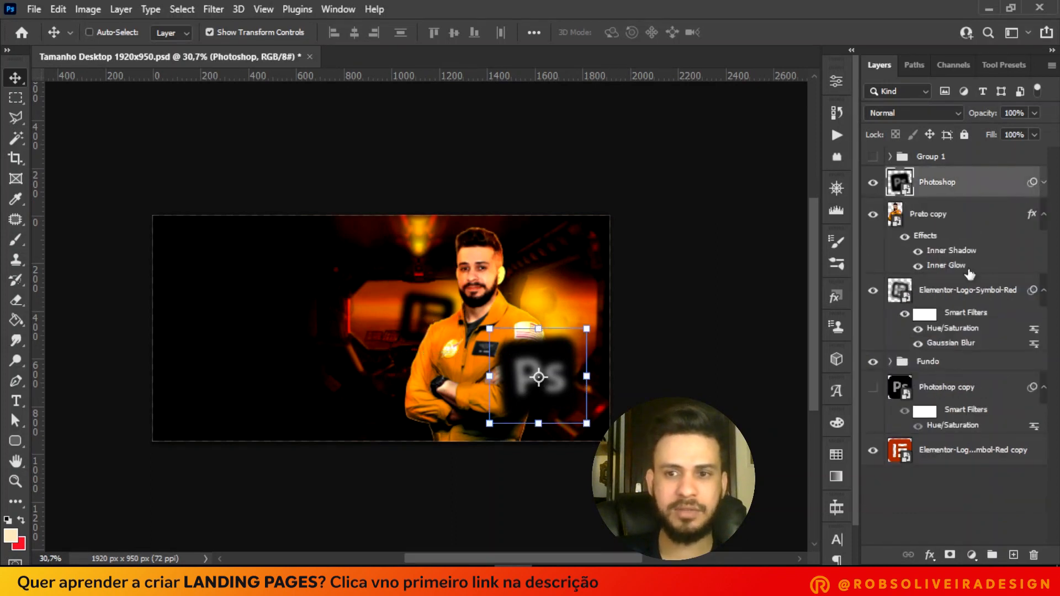
shift+click(966, 293)
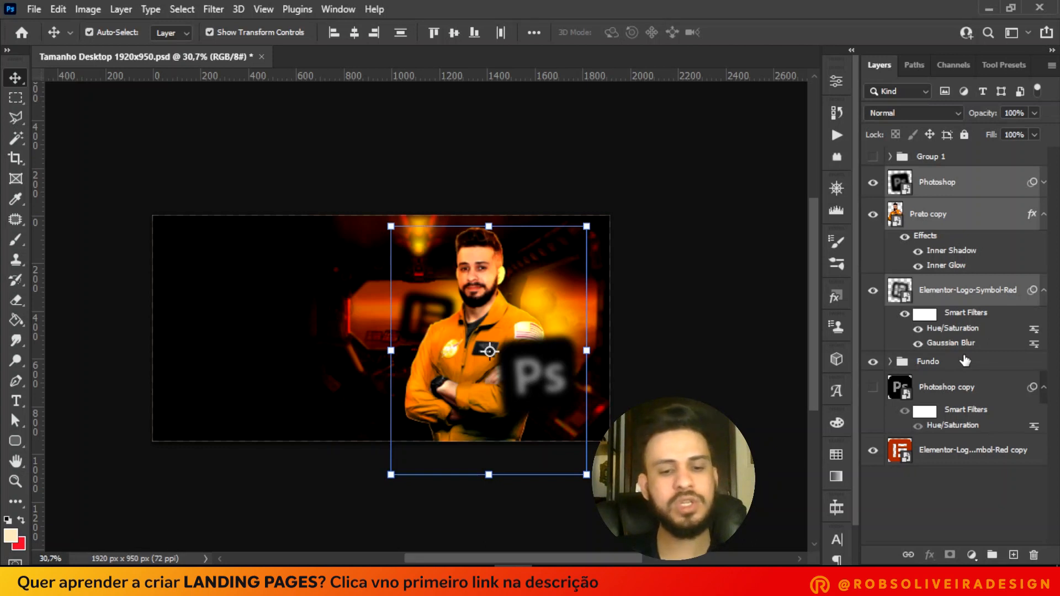
key(ctrl+g)
double_click(930, 176)
text(01)
key(Return)
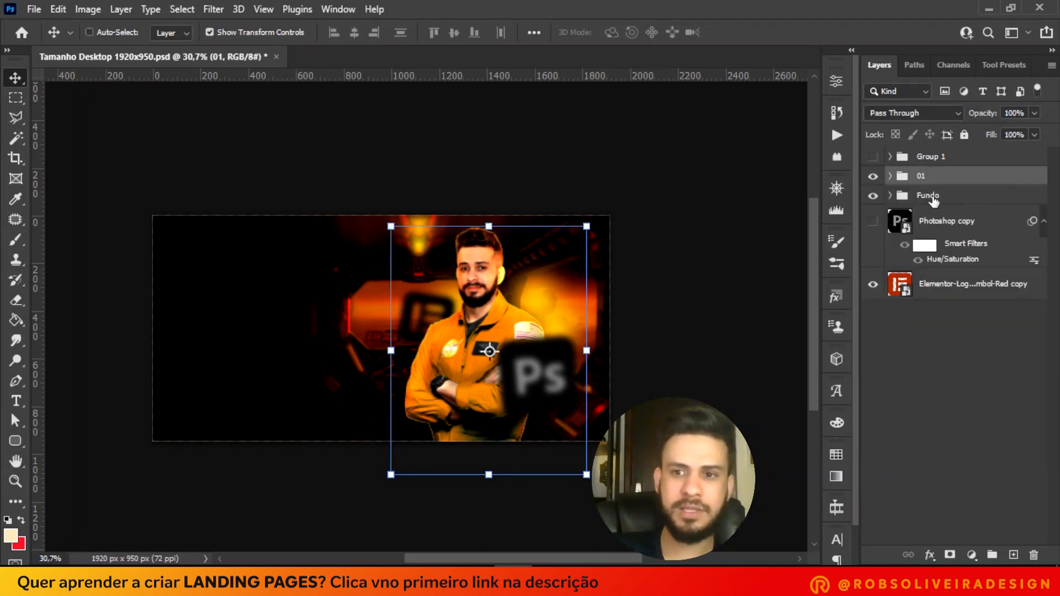
Rename the background group Fundo as 02.
click(930, 199)
double_click(930, 197)
text(02)
key(Return)
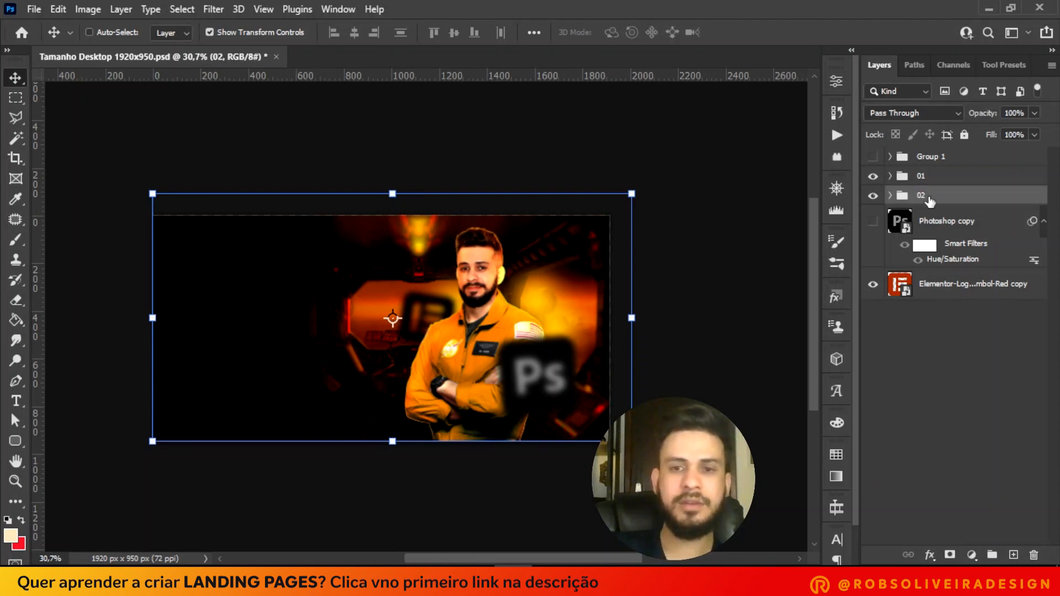
Preview groups 01 and 02 together in Export As as transparent PNG files, and close it without exporting.
shift+click(950, 182)
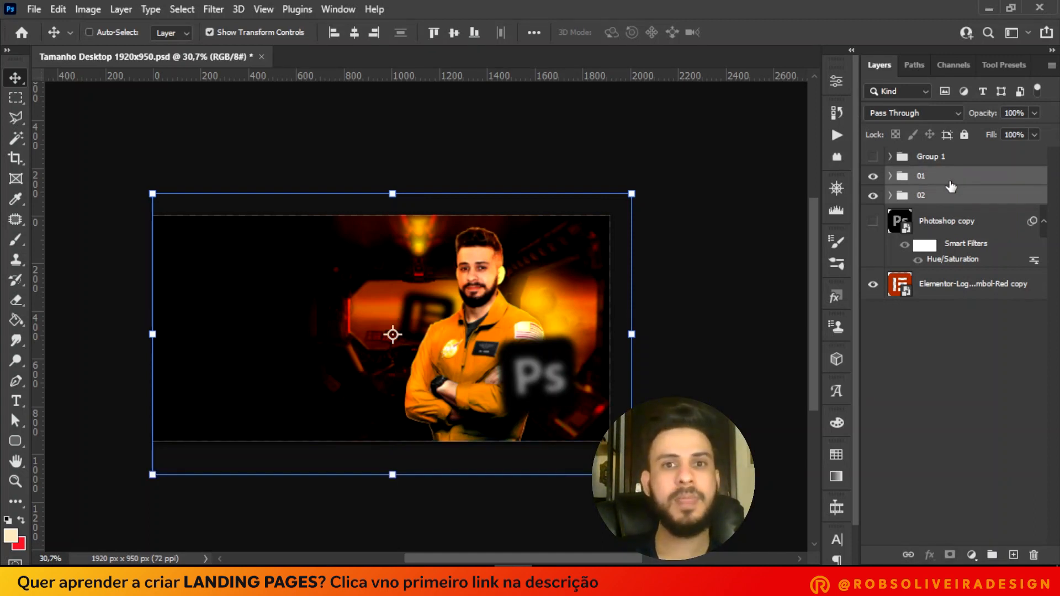
click(39, 10)
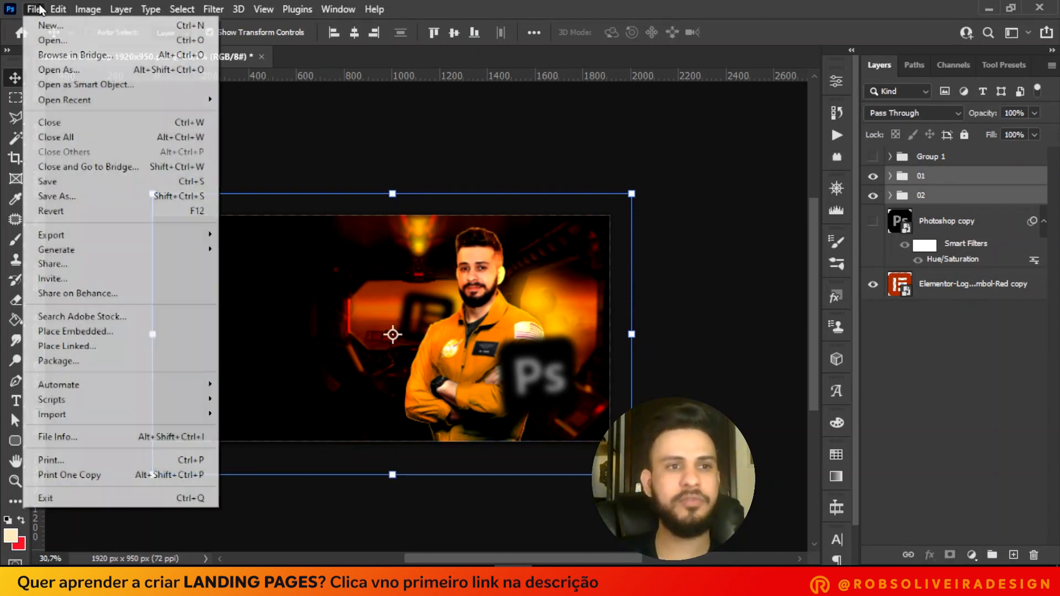
key(alt+e)
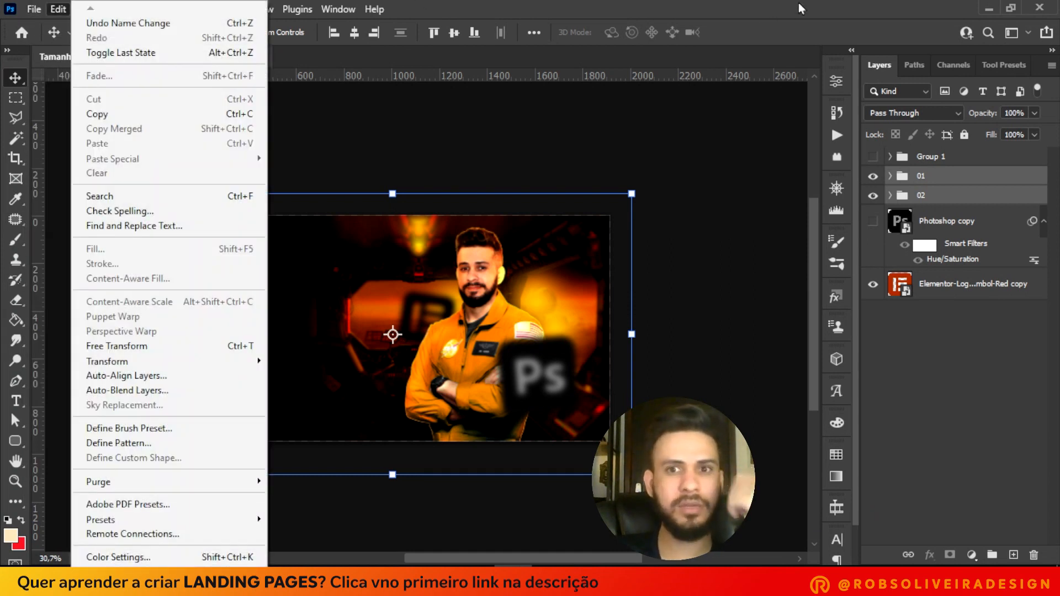
key(Escape)
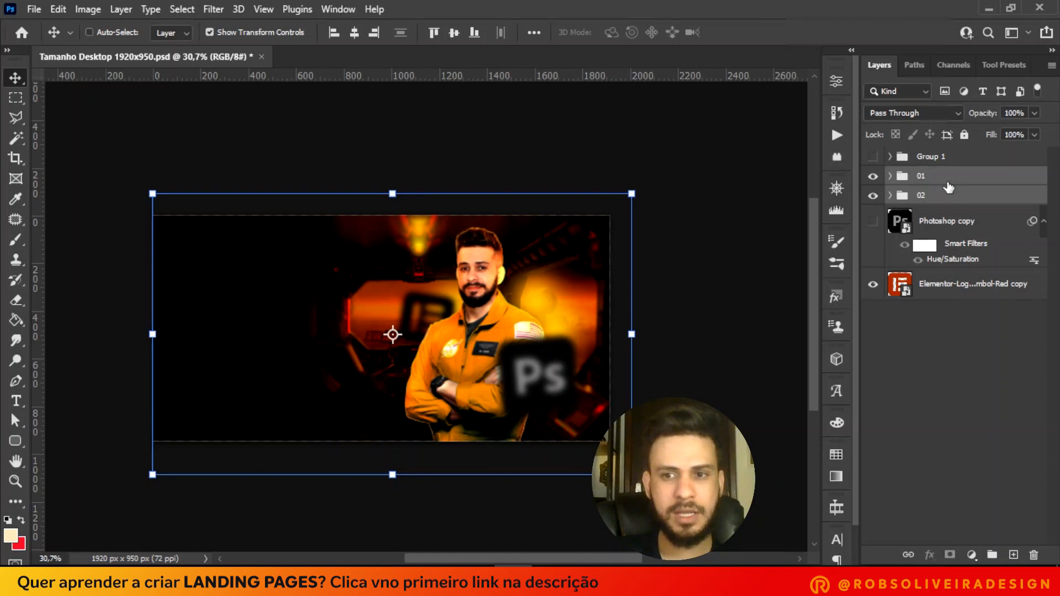
right_click(948, 184)
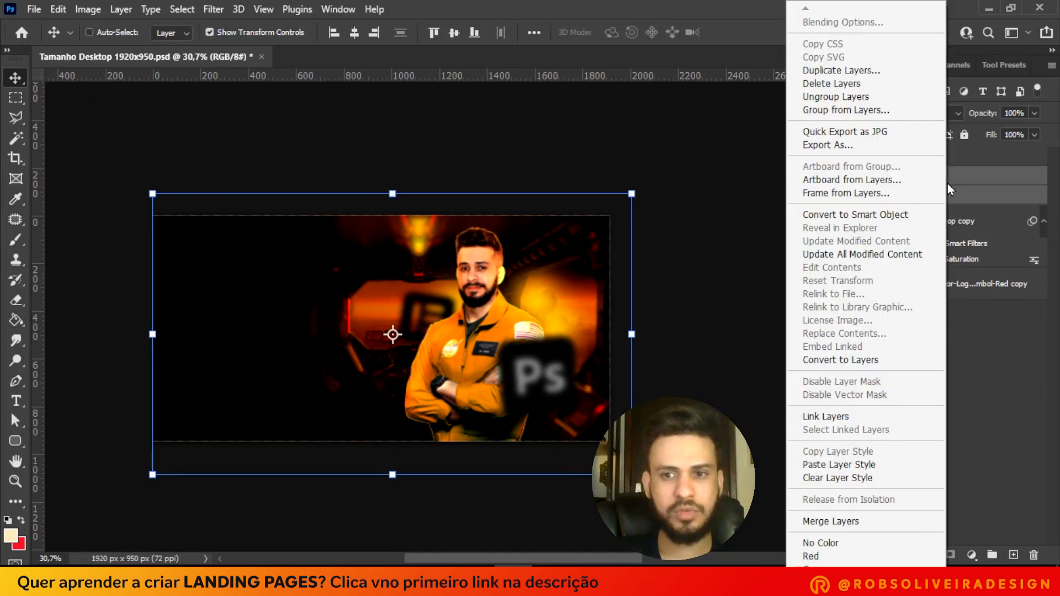
click(853, 146)
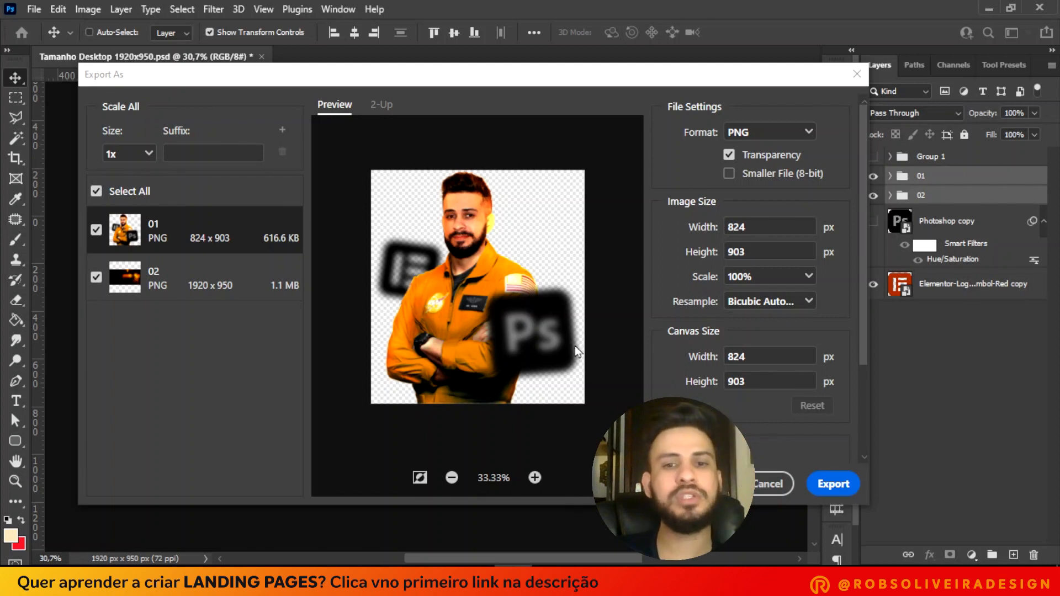
click(856, 75)
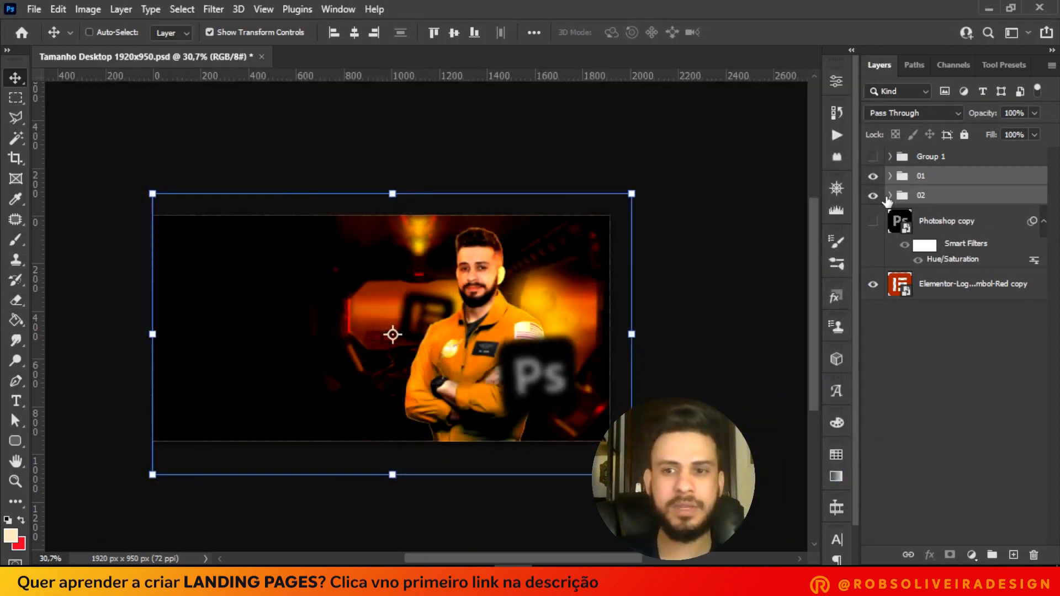
Scale the blurred Photoshop logo in group 01 down to about 122% and move it closer to the astronaut's chest.
click(891, 175)
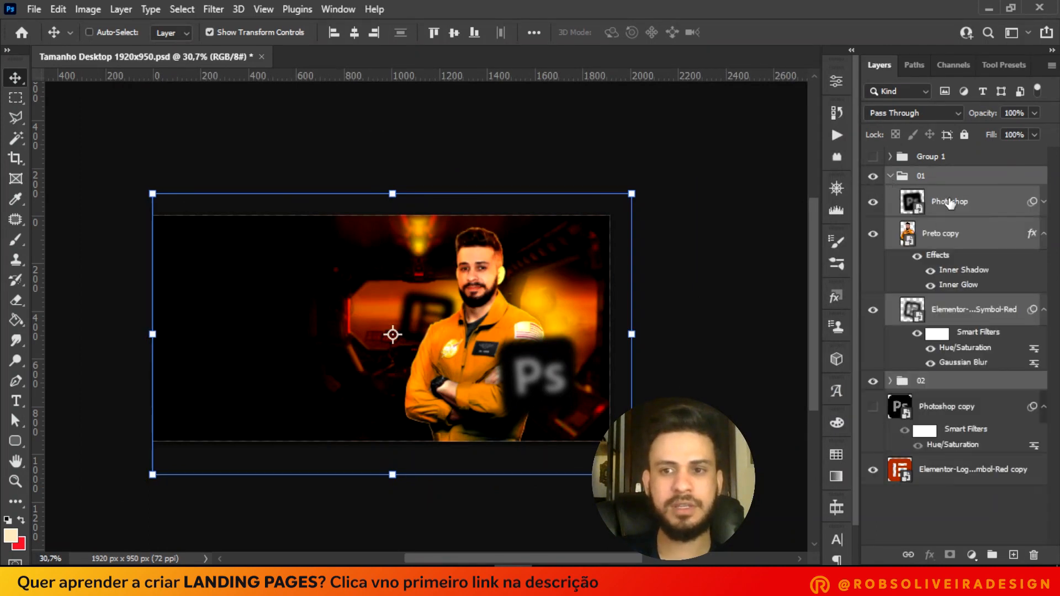
click(950, 203)
drag(583, 392, 565, 366)
drag(580, 410, 565, 381)
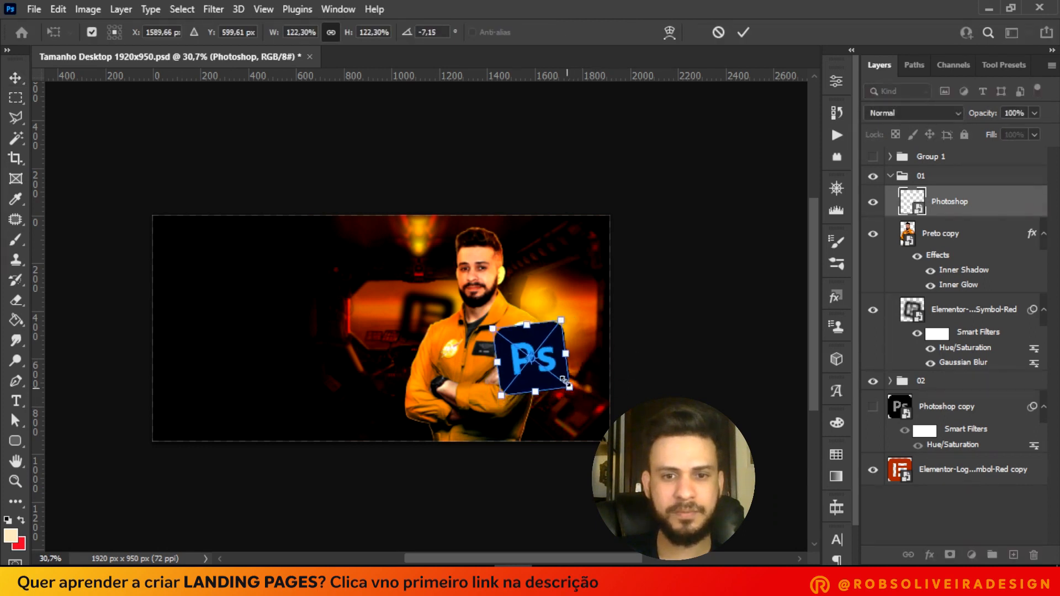
key(Return)
Scale the blurred Elementor logo behind the astronaut down to about 40%.
ctrl+click(426, 315)
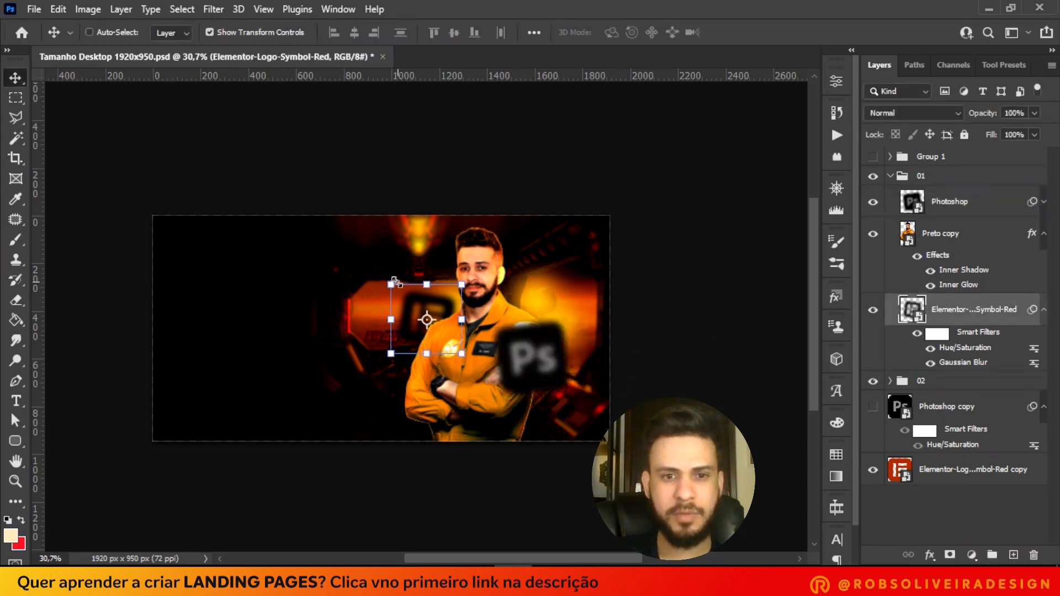
drag(470, 352, 439, 338)
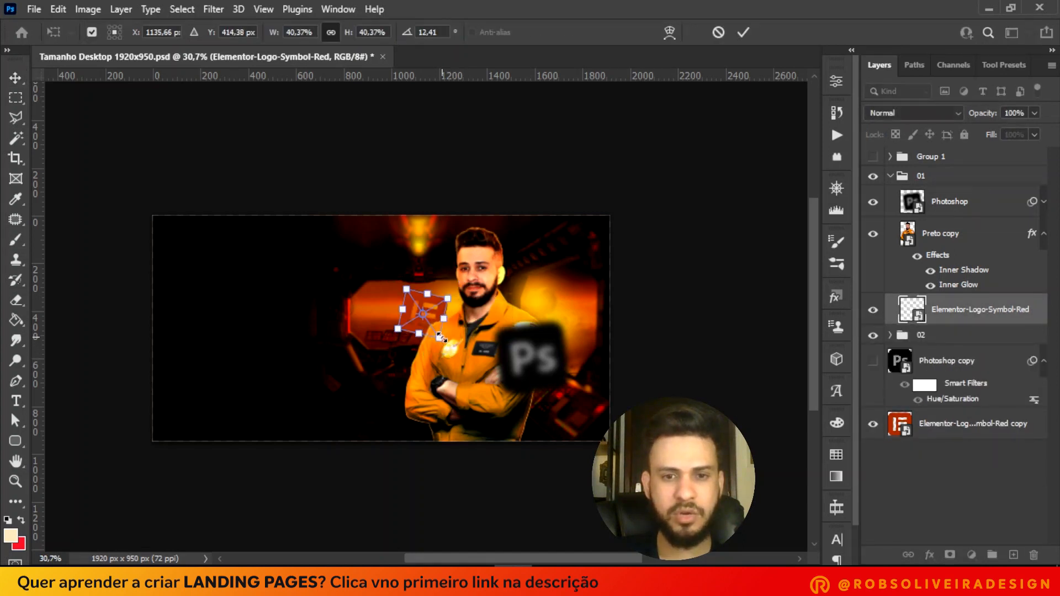
key(Return)
Nudge the Photoshop logo slightly upward and the Elementor logo slightly closer to the astronaut.
ctrl+click(535, 354)
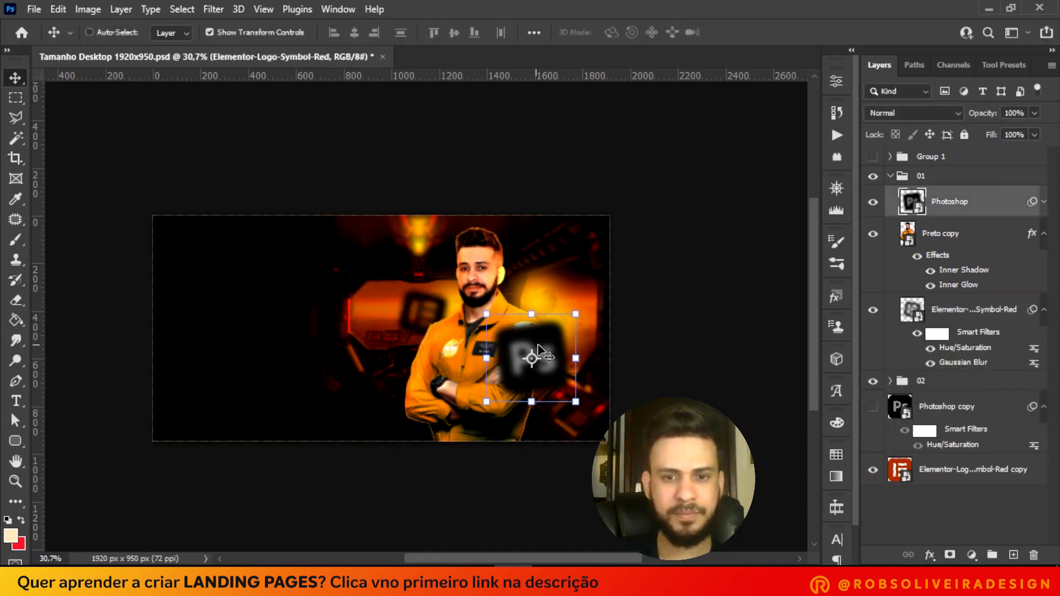
drag(560, 349, 564, 346)
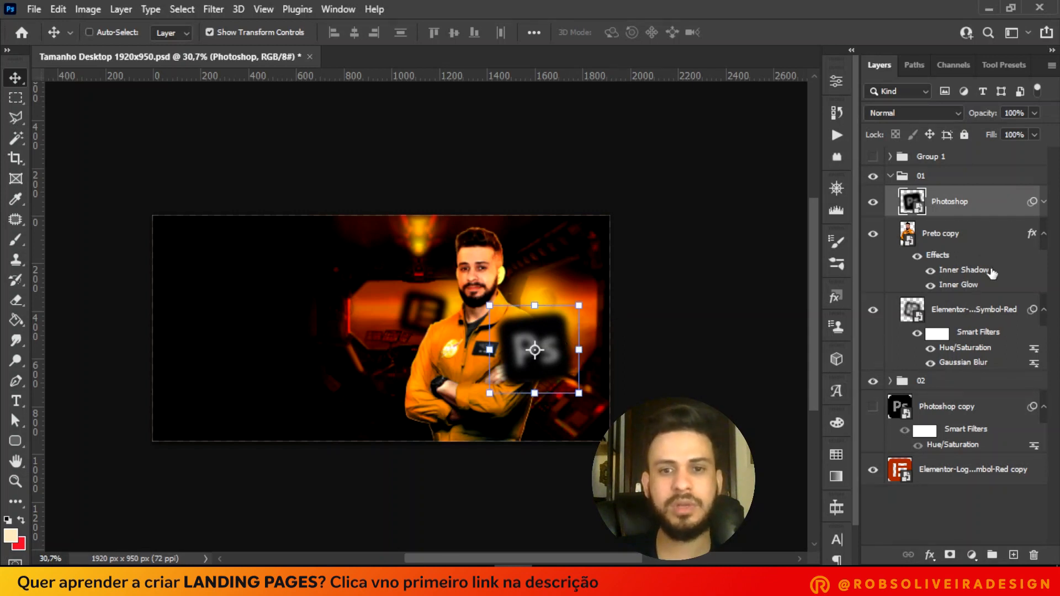
click(965, 319)
drag(441, 309, 447, 310)
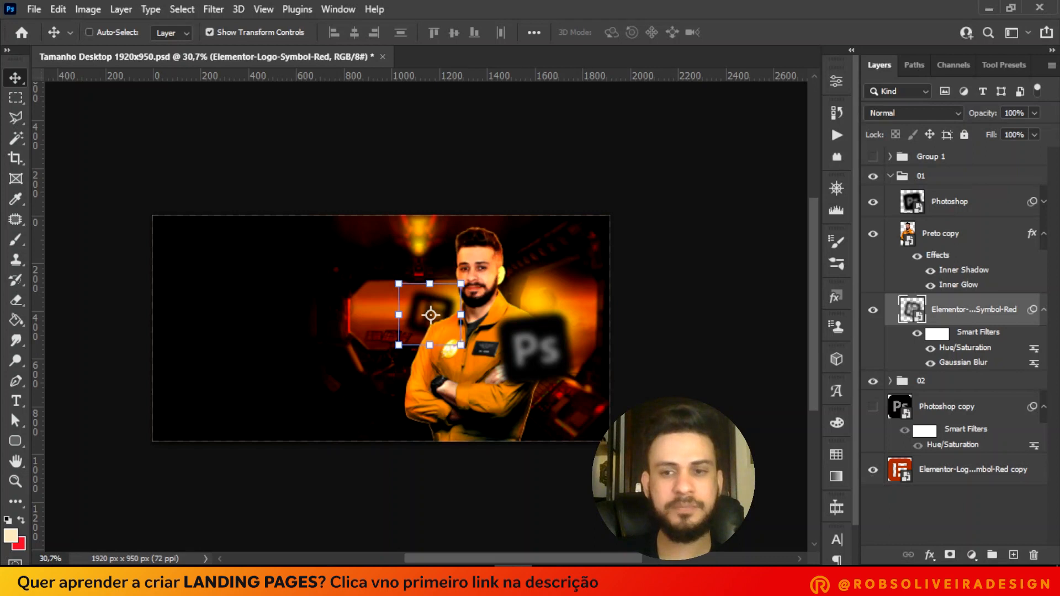
Open Export As for groups 01 and 02 together and set the scale of both images to 75%.
click(890, 178)
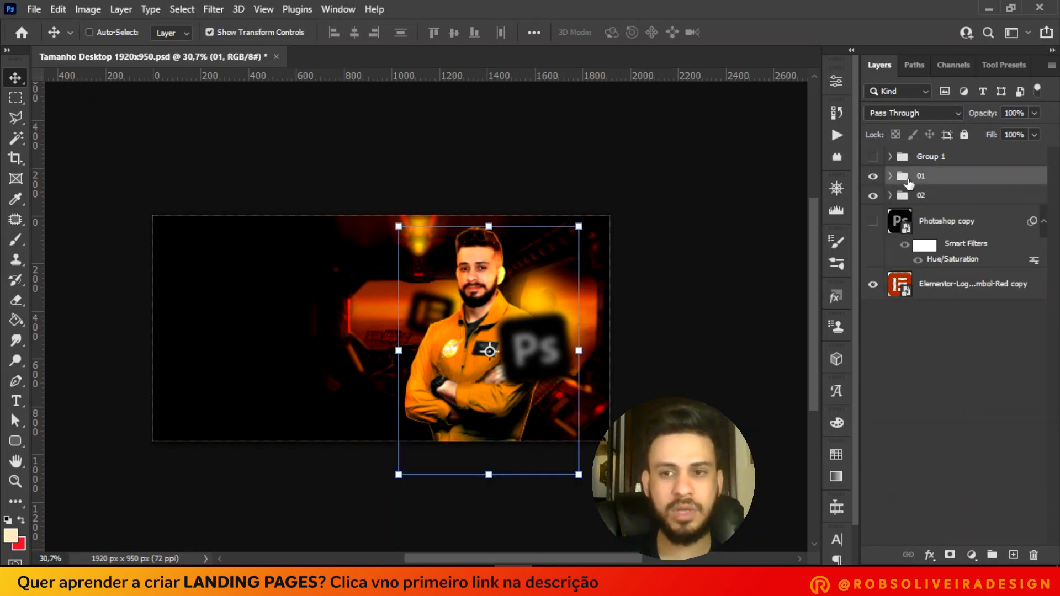
shift+click(950, 196)
right_click(951, 208)
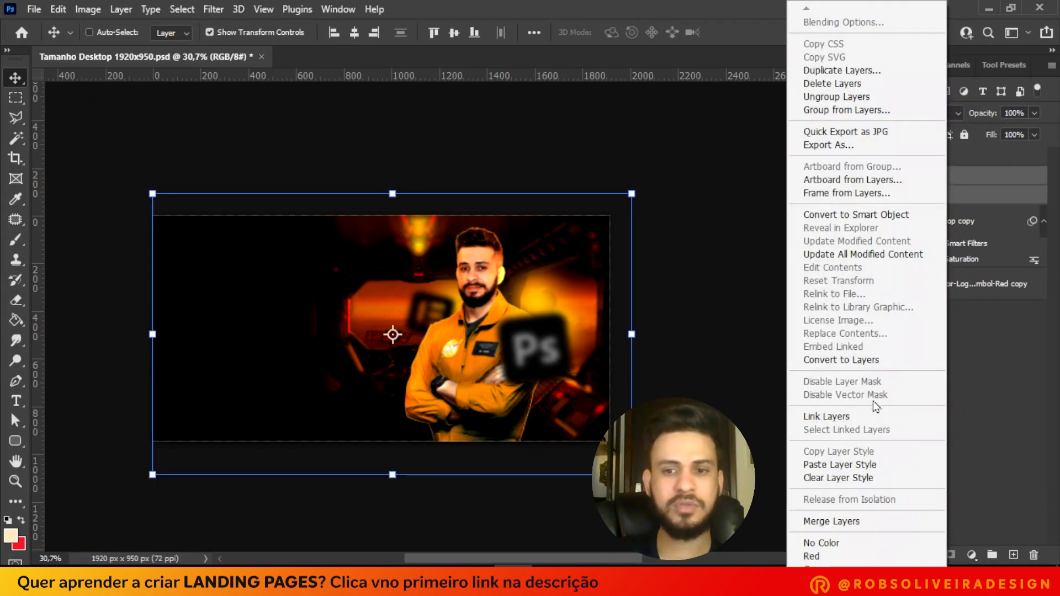
click(834, 146)
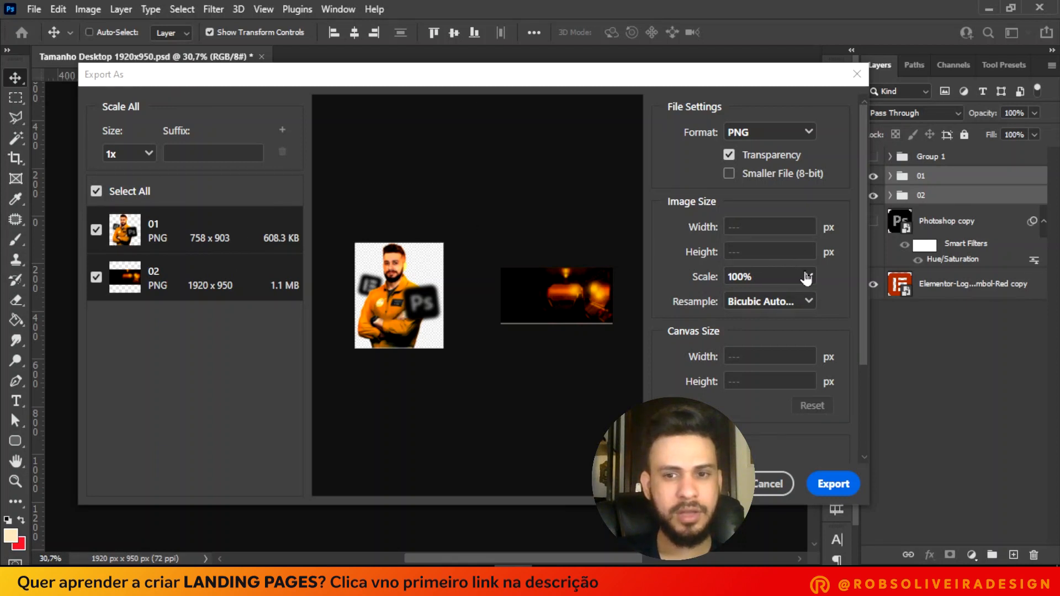
click(807, 277)
click(775, 369)
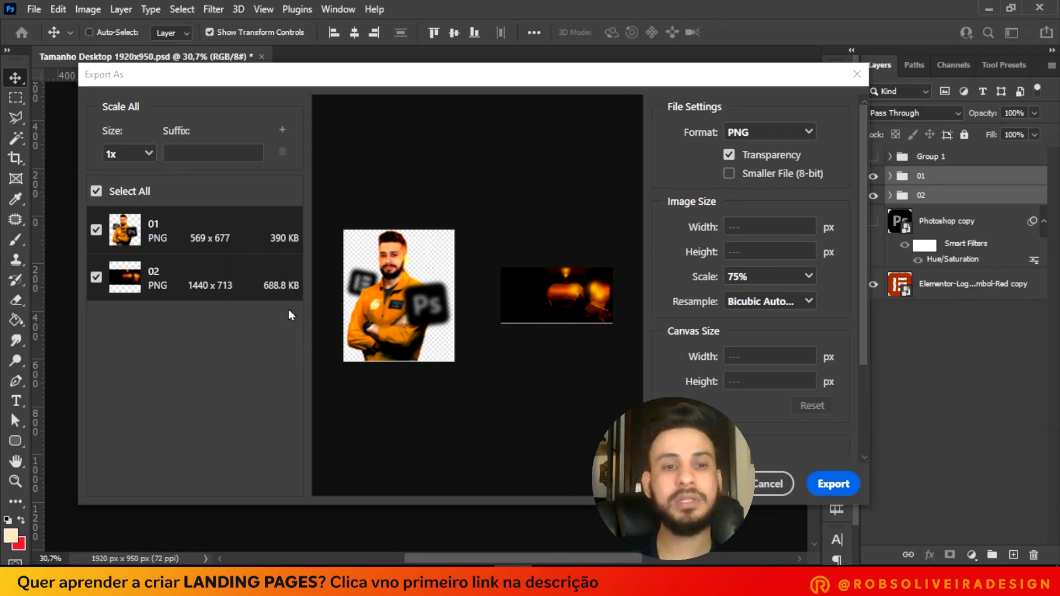
Change the export format of background 02 to JPG, keep 01 as PNG, and export both images.
click(216, 282)
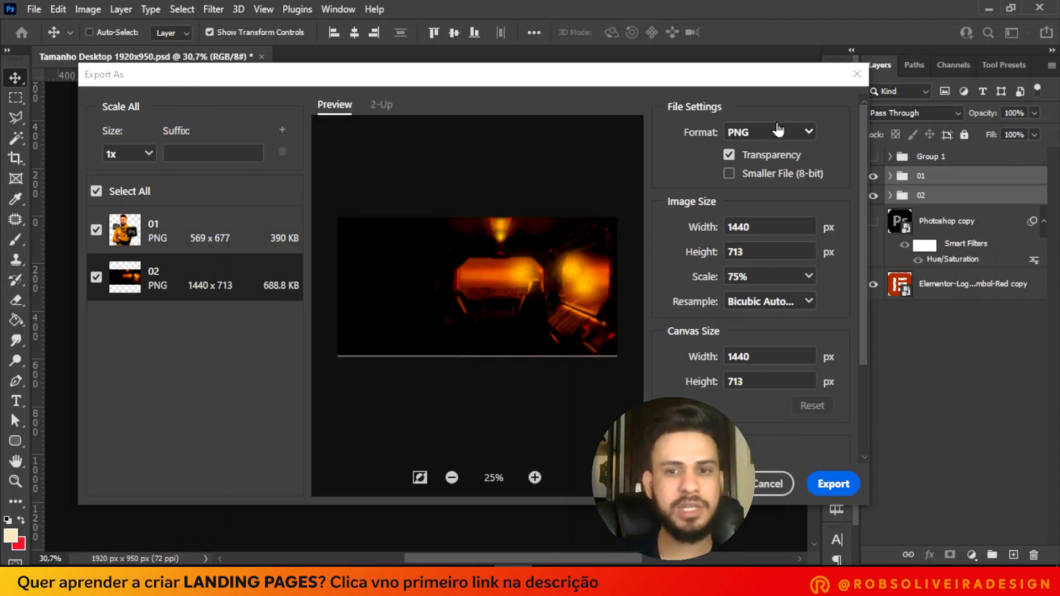
click(780, 131)
click(781, 171)
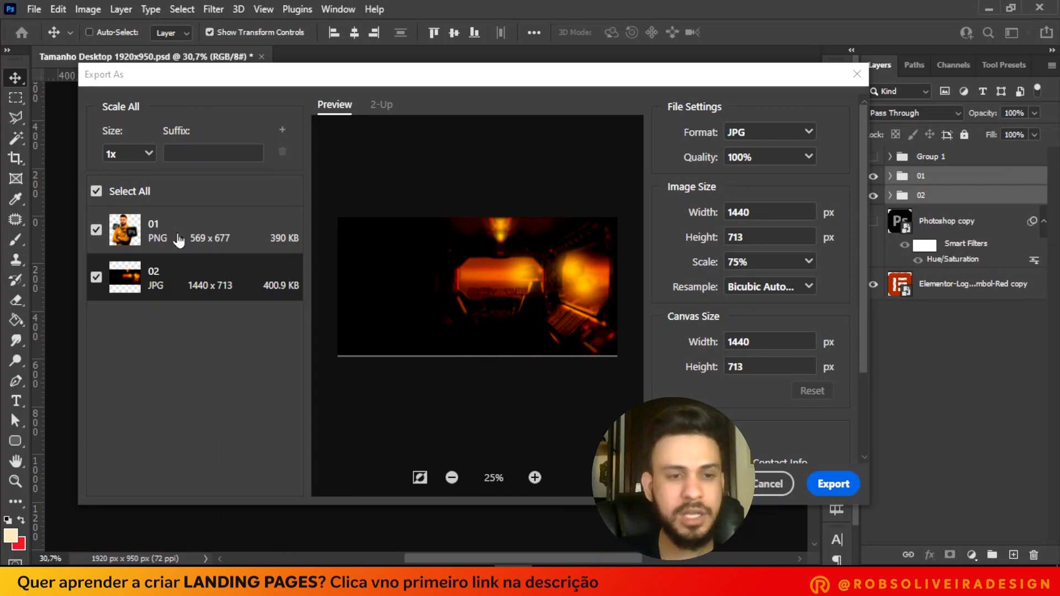
click(178, 241)
shift+click(208, 281)
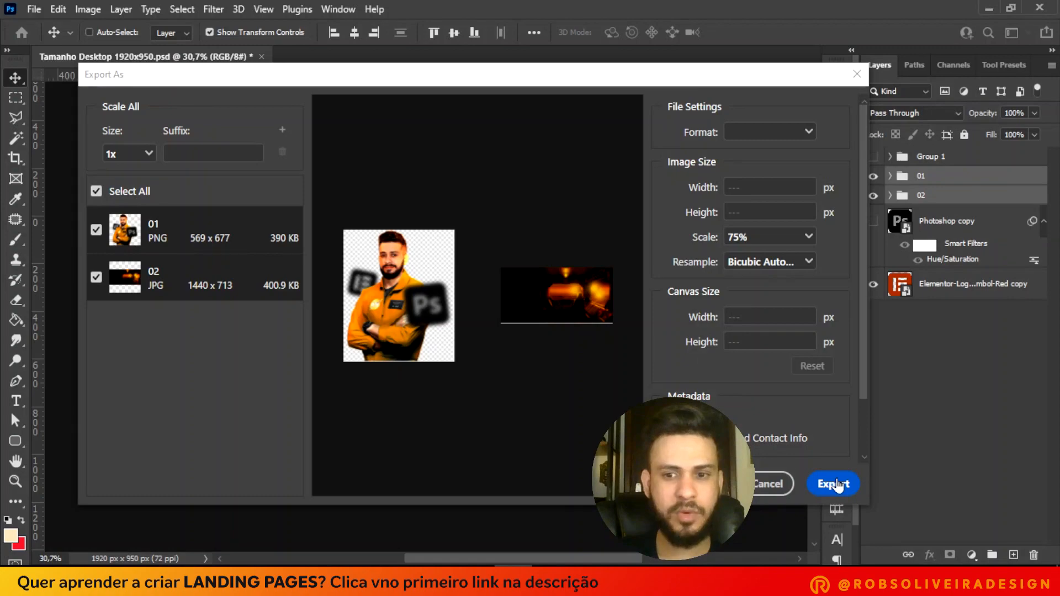
click(838, 485)
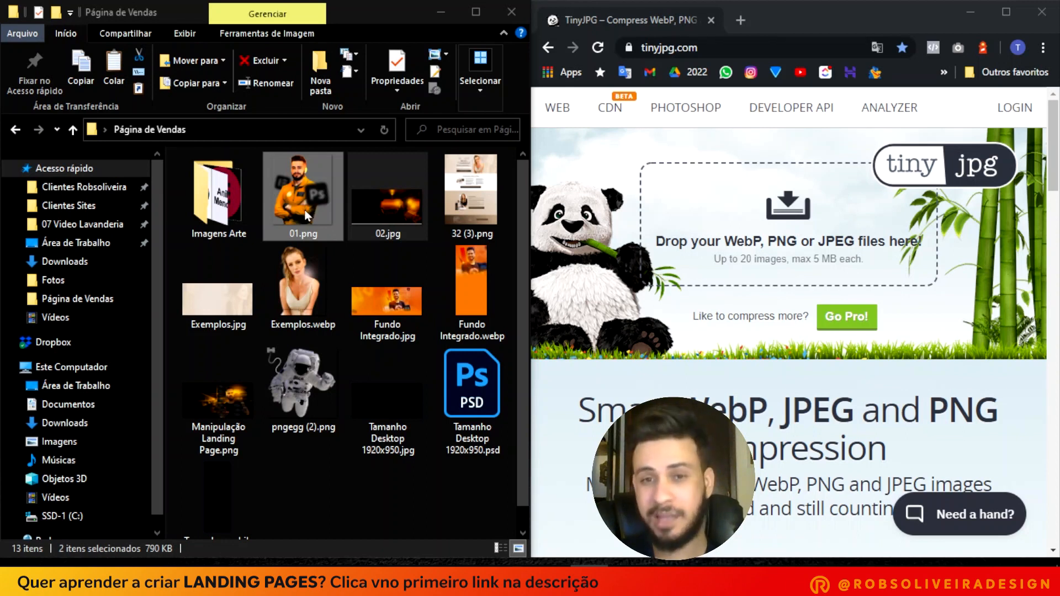
Upload 01.png and 02.jpg to TinyJPG for compression and create a folder named Imagens Otimizadas in Página de Vendas.
drag(304, 181, 775, 227)
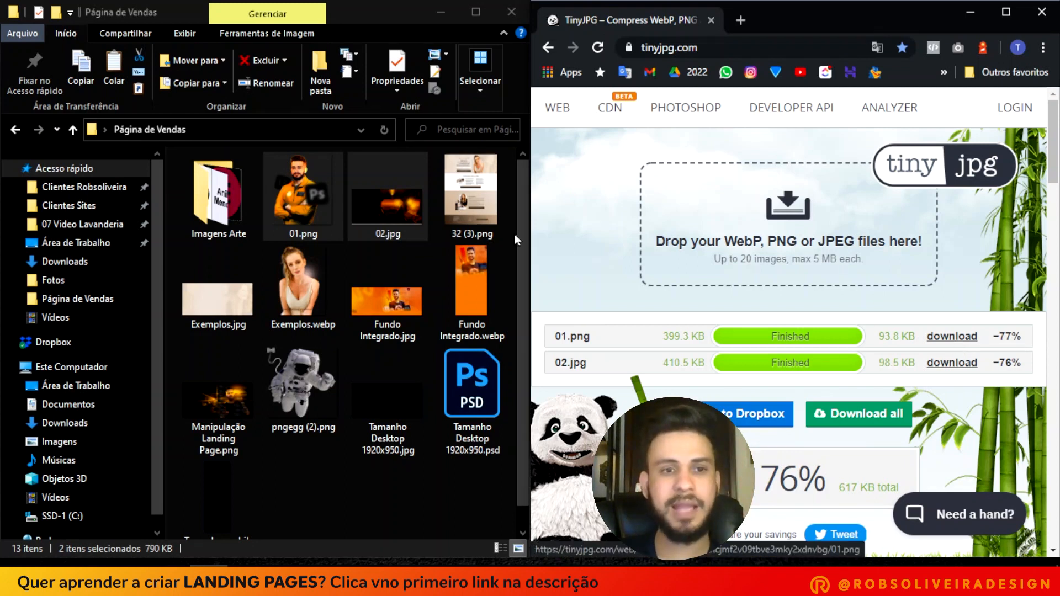
click(325, 72)
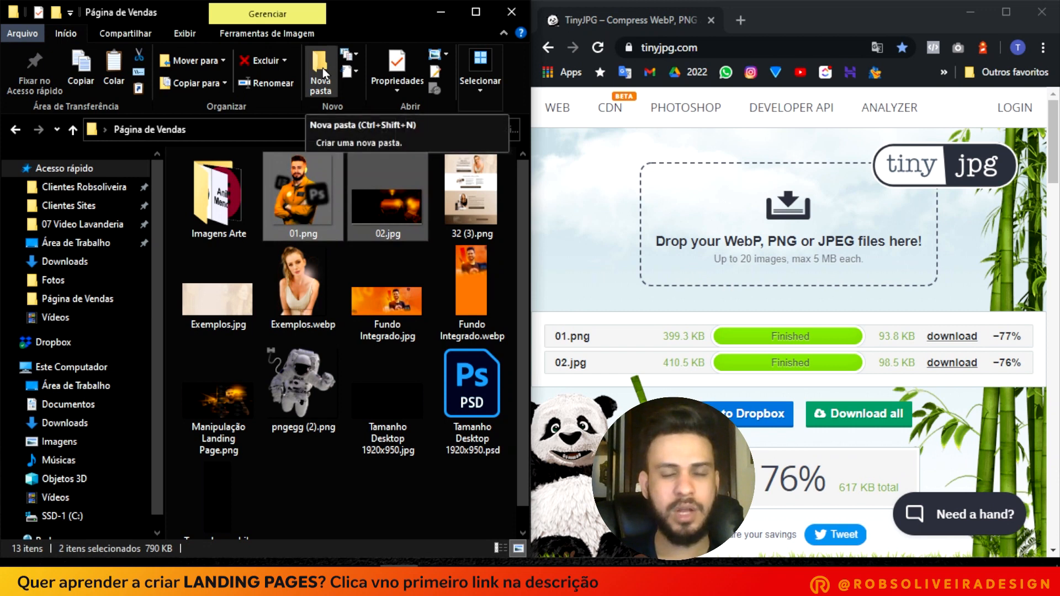
click(324, 72)
text(Imagens Otimizadas)
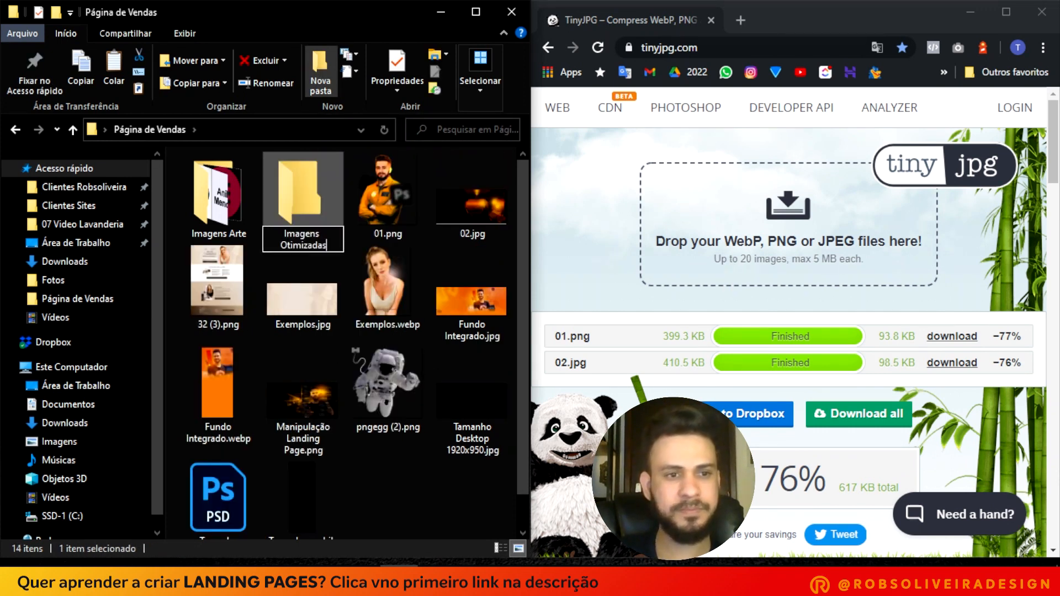
key(Return)
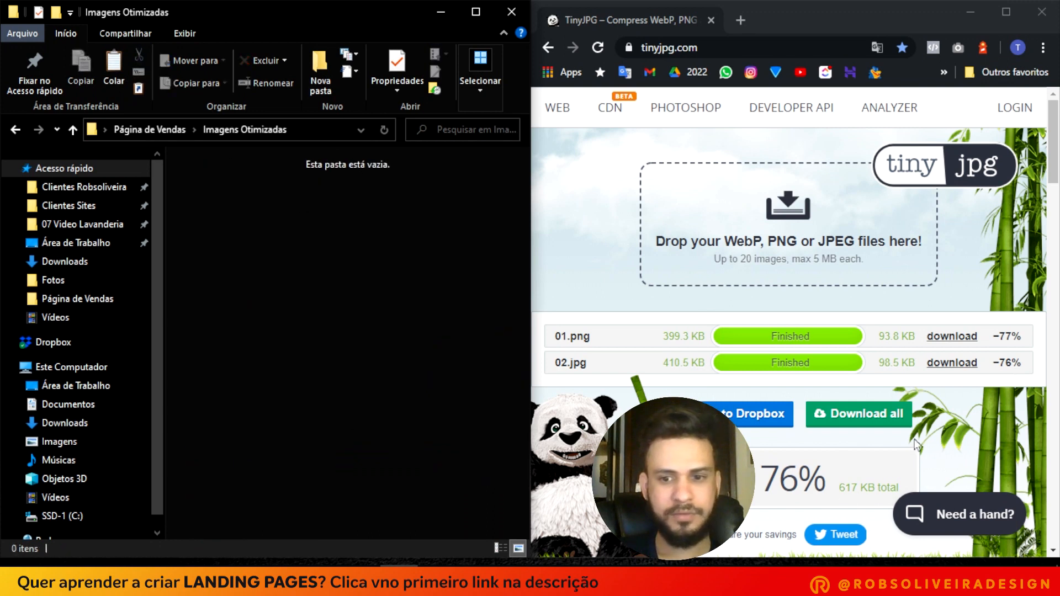
Download the compressed 01.png and 02.jpg from TinyJPG and place both in the Imagens Otimizadas folder.
click(953, 338)
click(952, 364)
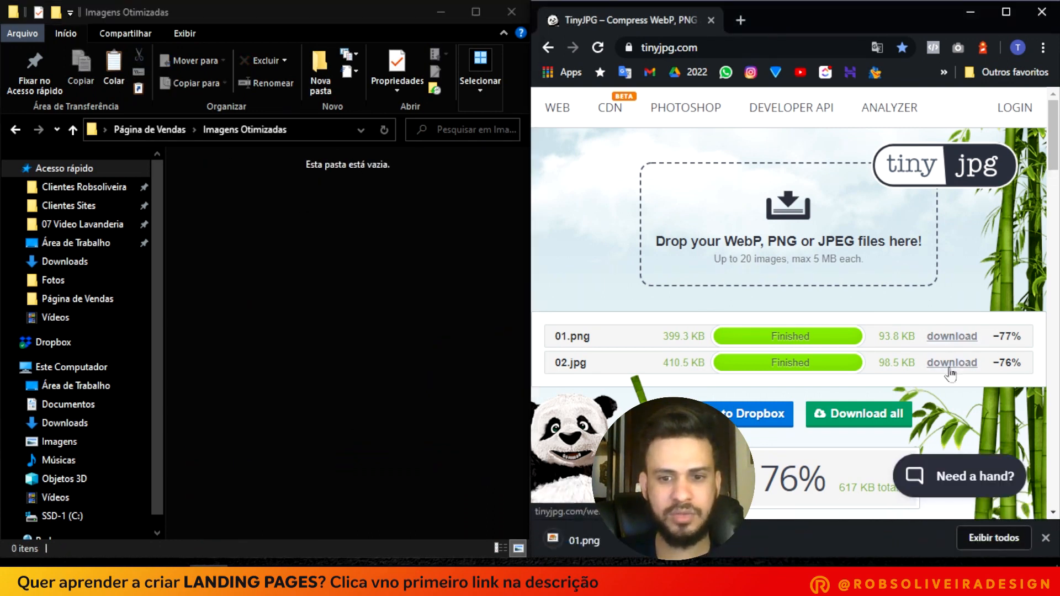
drag(574, 541, 221, 210)
drag(761, 541, 338, 303)
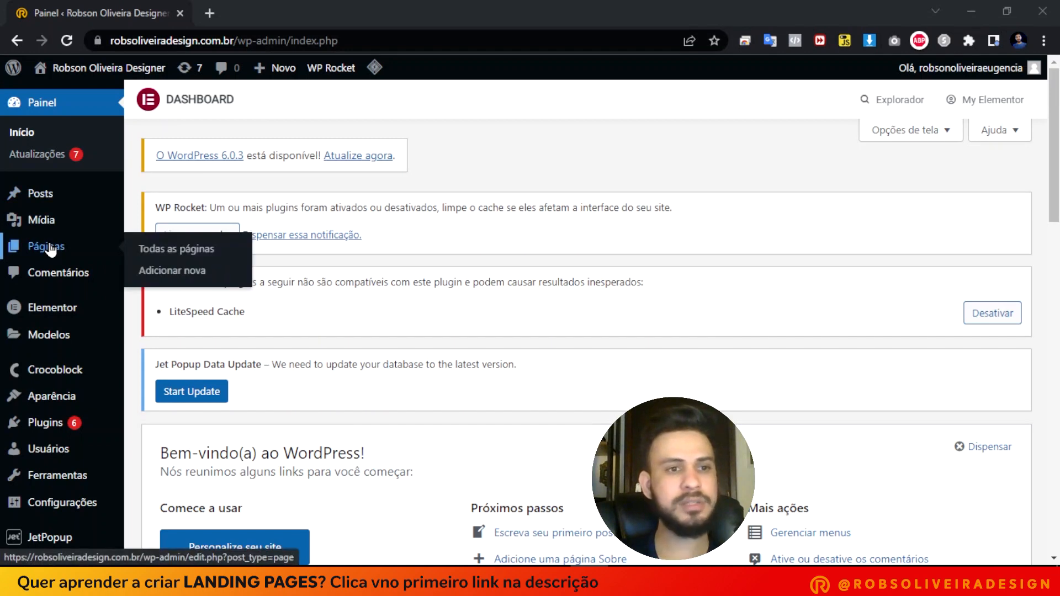
In the WordPress dashboard, add a new page titled HEAD FORMULÁRIO.
click(51, 250)
click(257, 165)
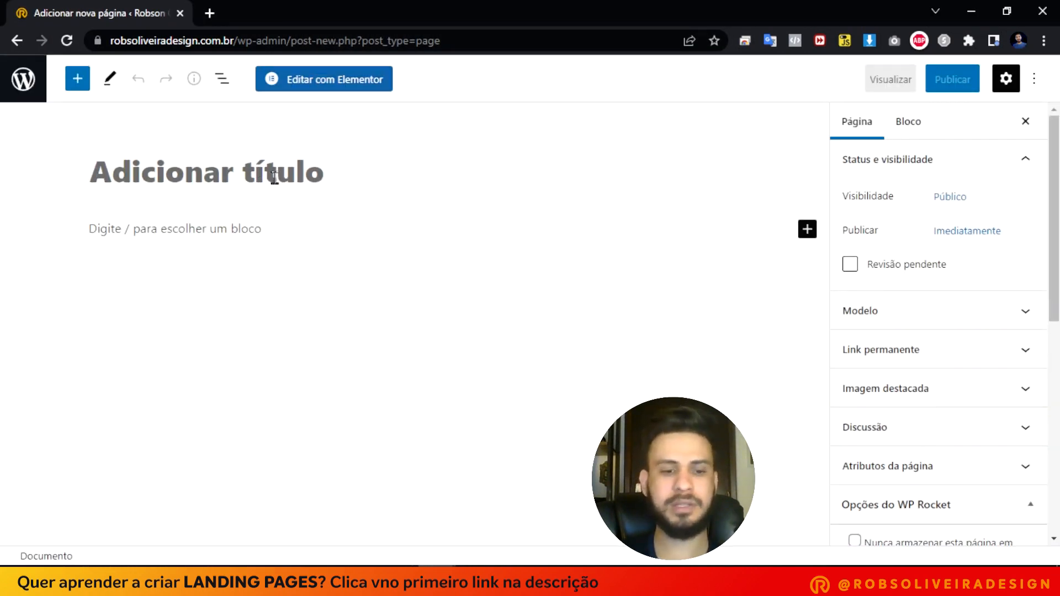
text(HEAD FORMUL)
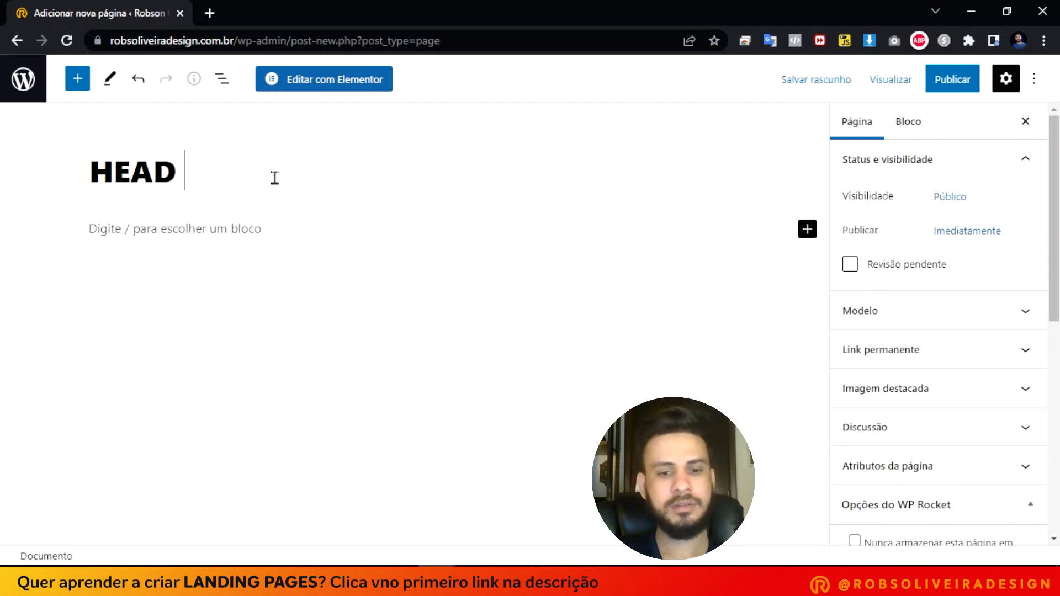
text(ÁRIO)
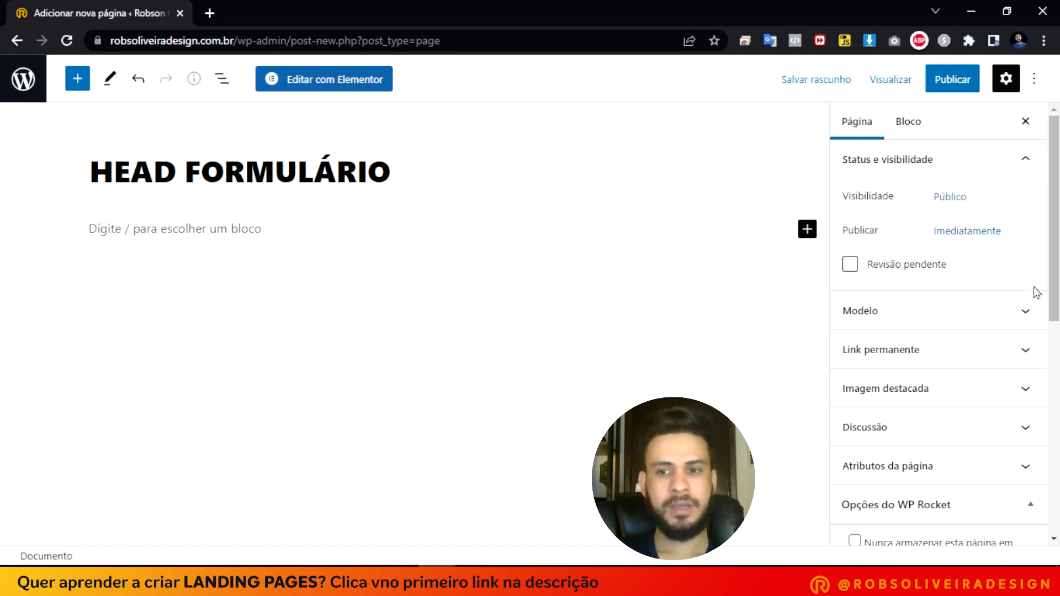
Set the page's URL slug to headformulario and publish the page.
click(1026, 349)
triple_click(925, 404)
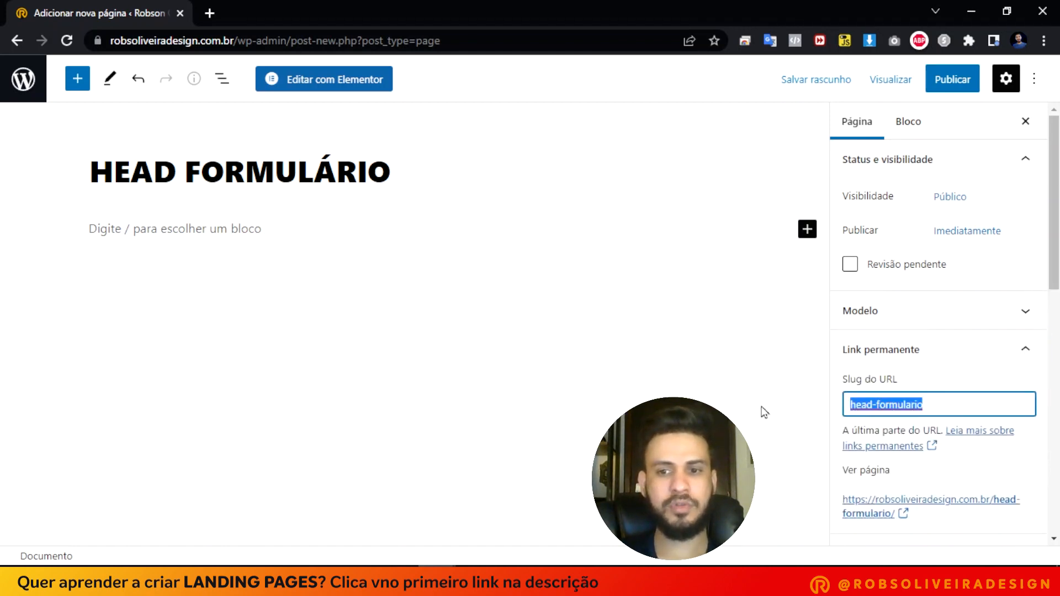
text(headformulario)
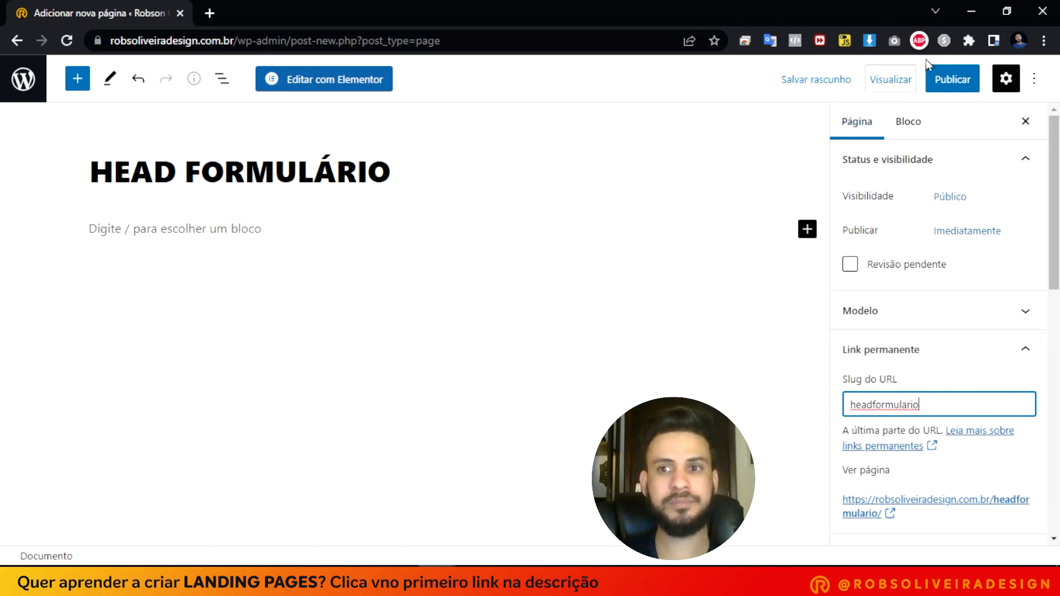
click(960, 79)
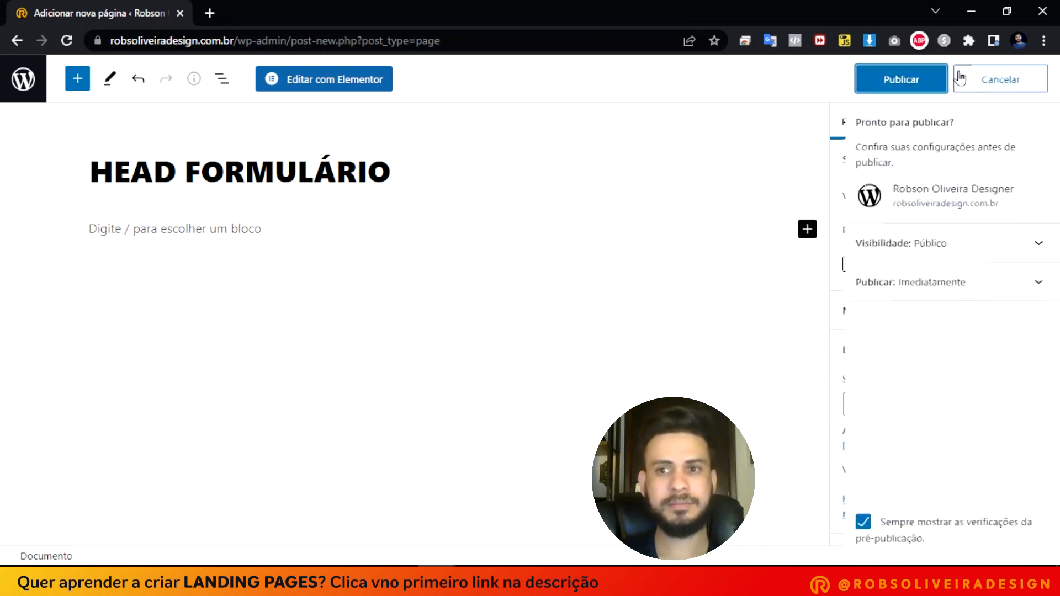
click(921, 78)
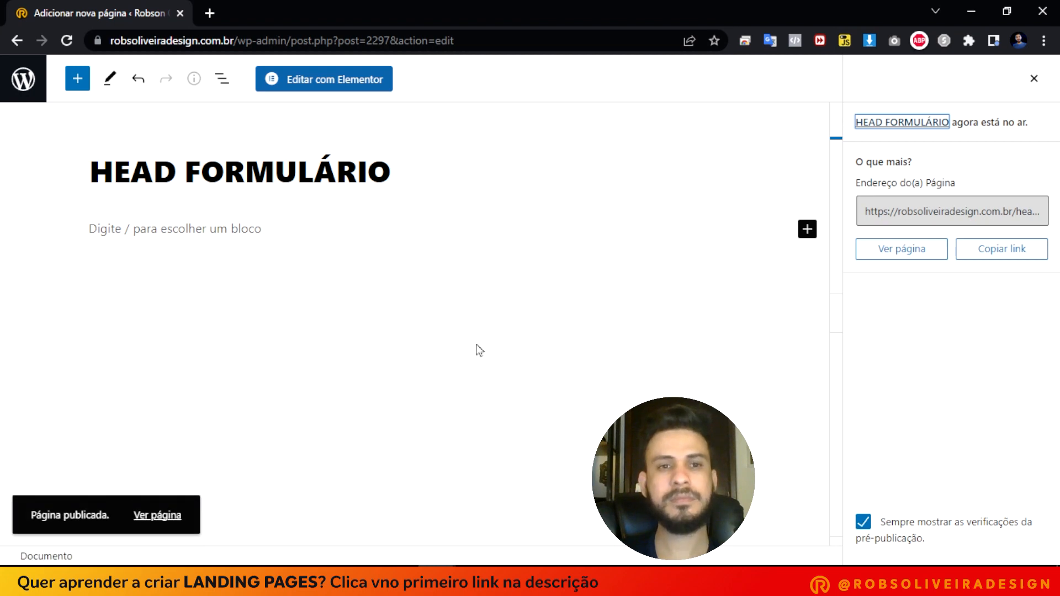
Open the page in Elementor, set its page layout to Elementor canvas and update it.
click(338, 83)
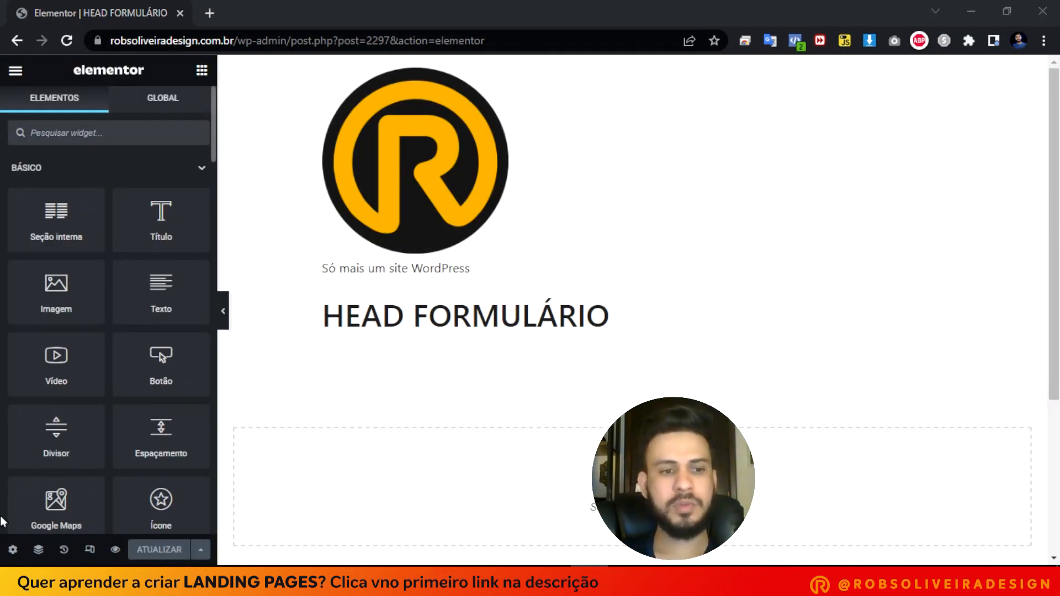
click(11, 552)
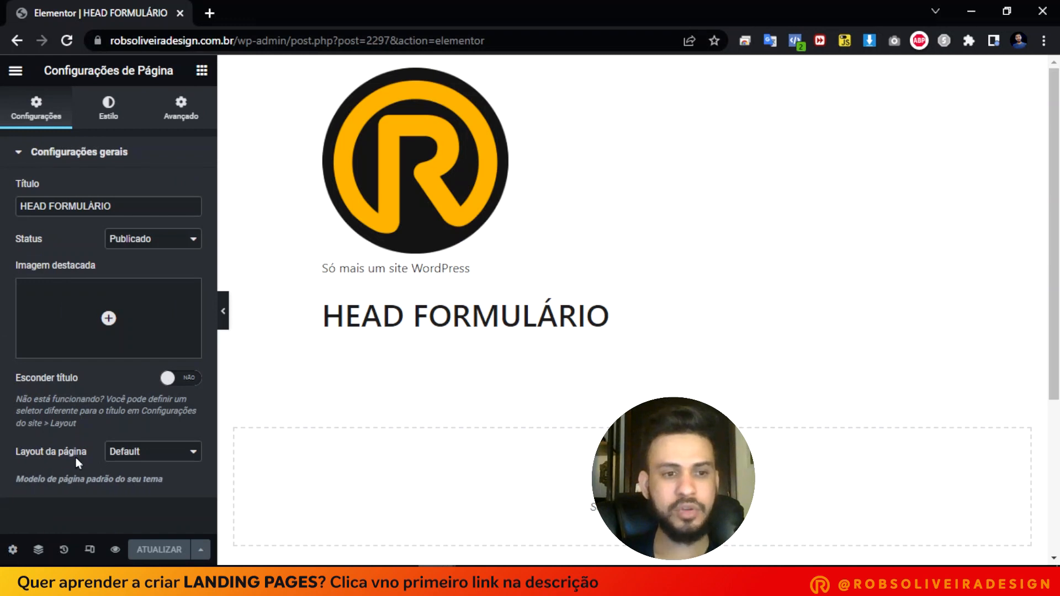
click(113, 454)
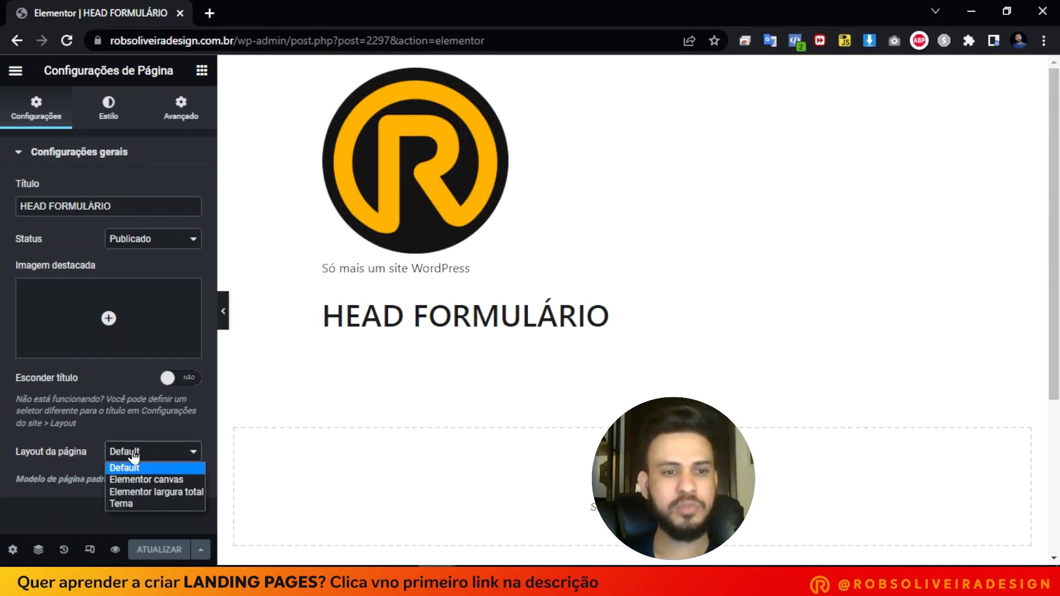
click(163, 480)
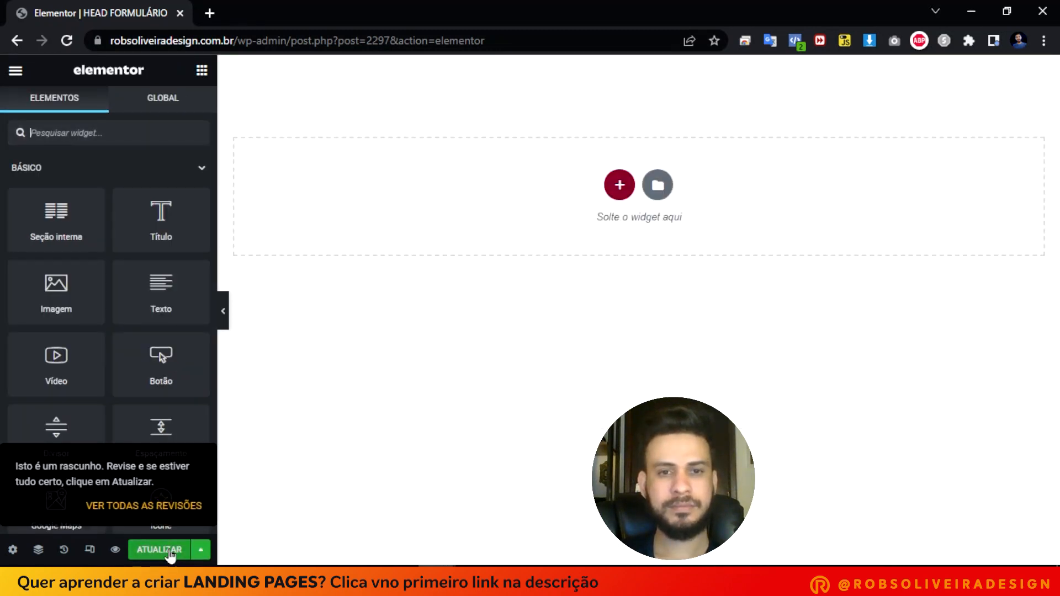
click(170, 555)
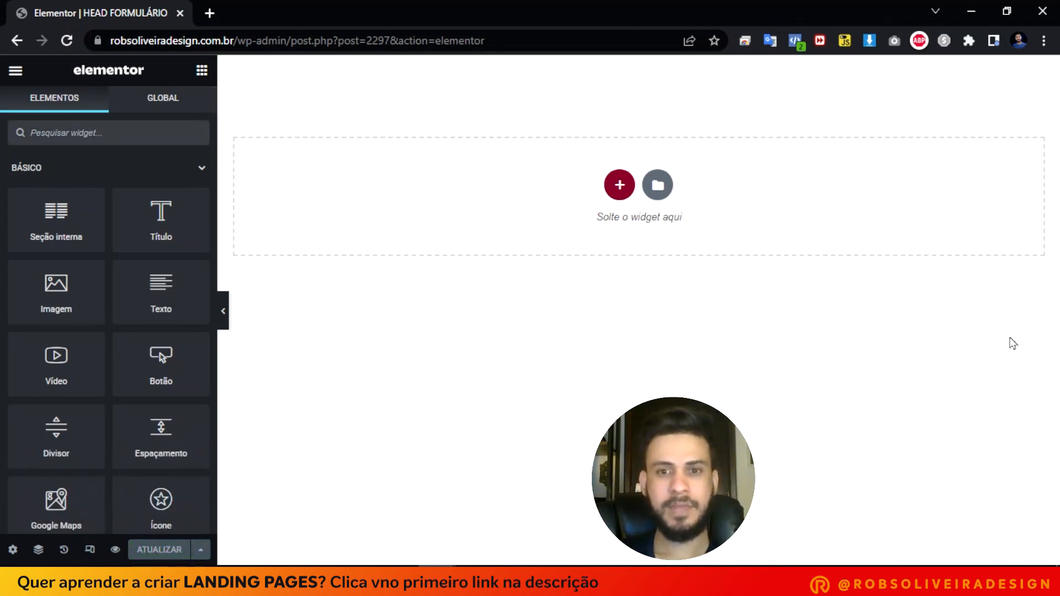
Add a new section with two equal columns to the empty page.
click(620, 186)
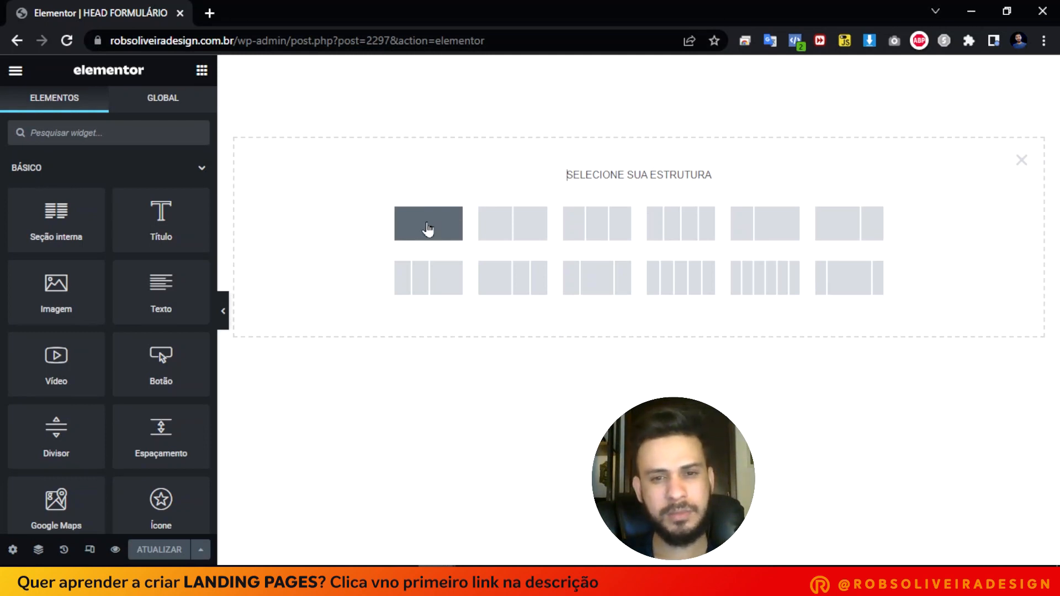
click(517, 240)
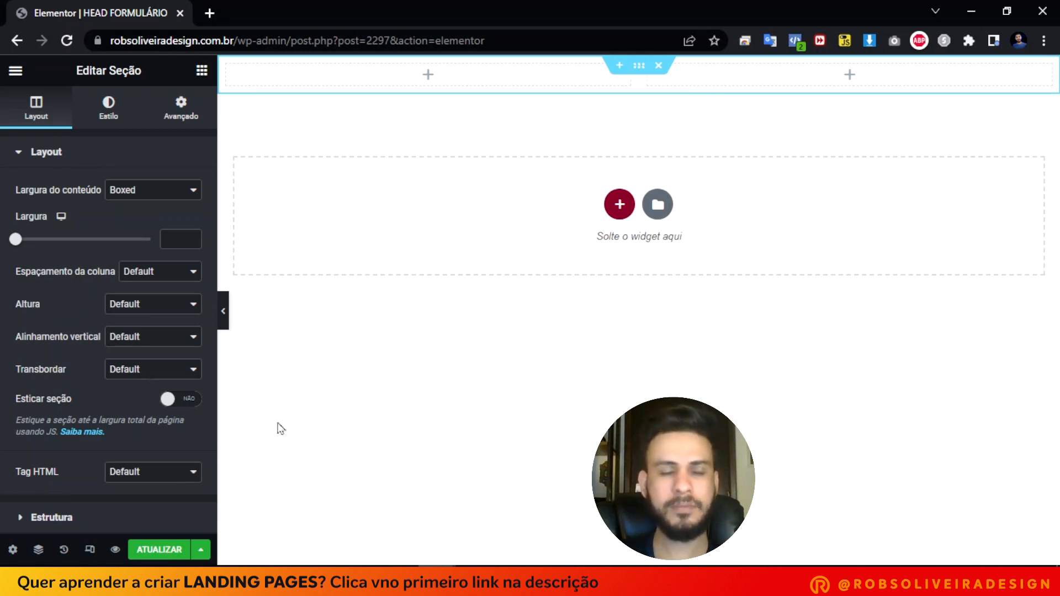
Set the two-column section's content width to 1080 and its height to Ajustar à tela, and update the page.
click(170, 240)
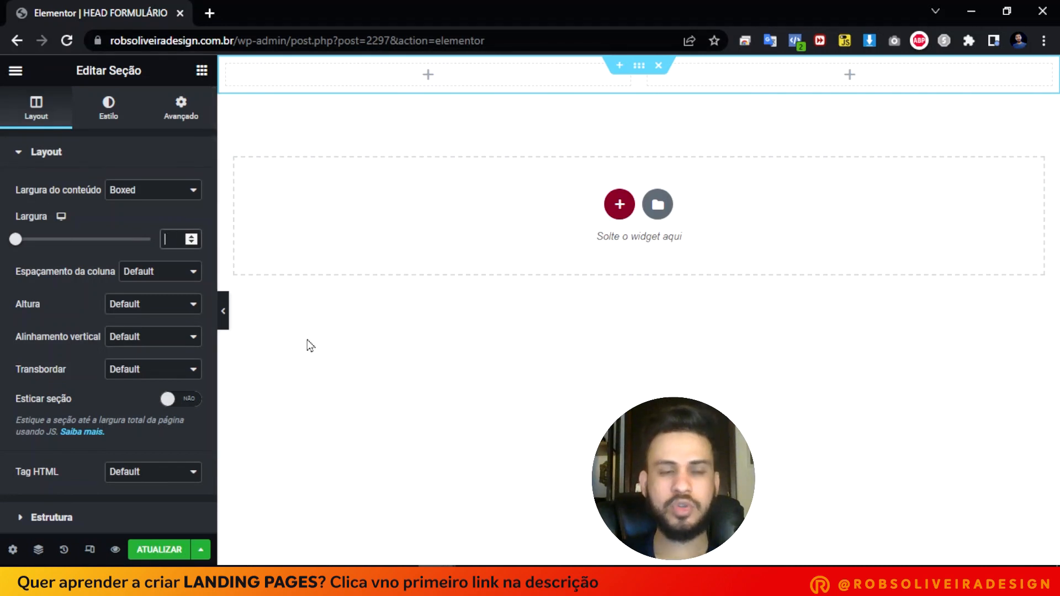
text(1080)
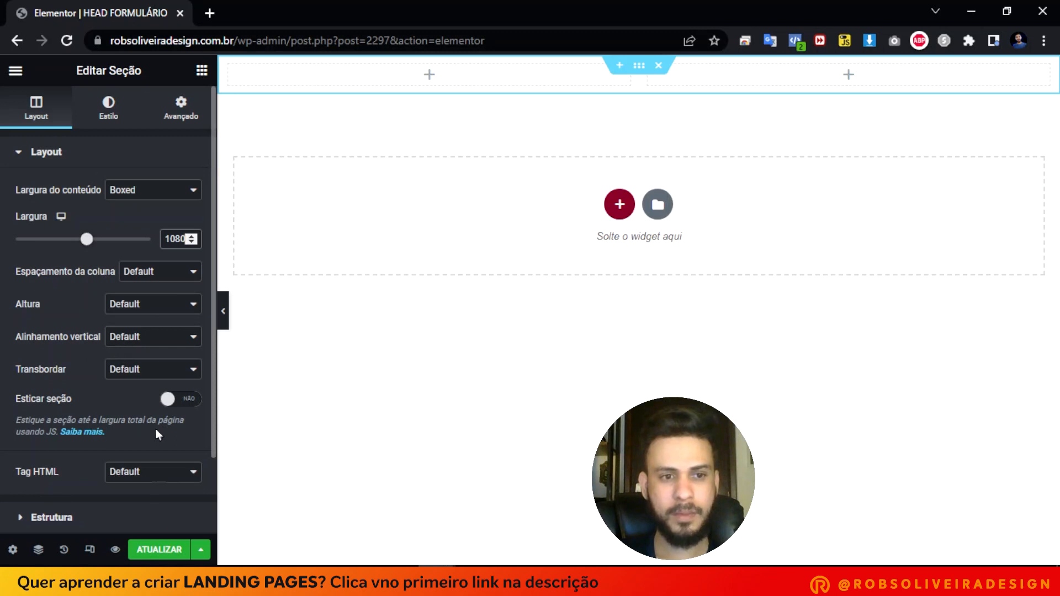
click(156, 304)
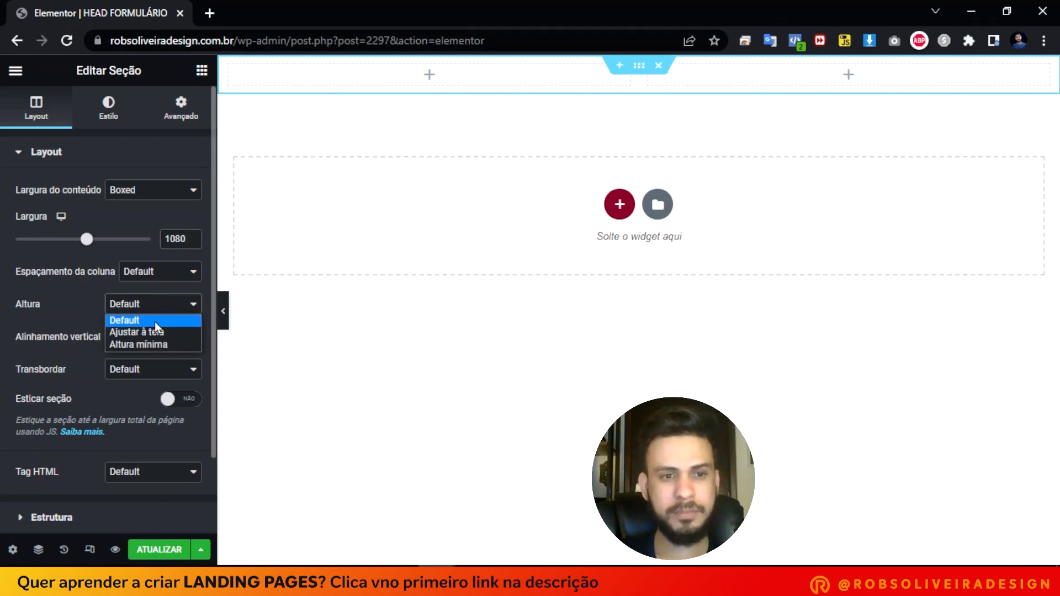
click(155, 321)
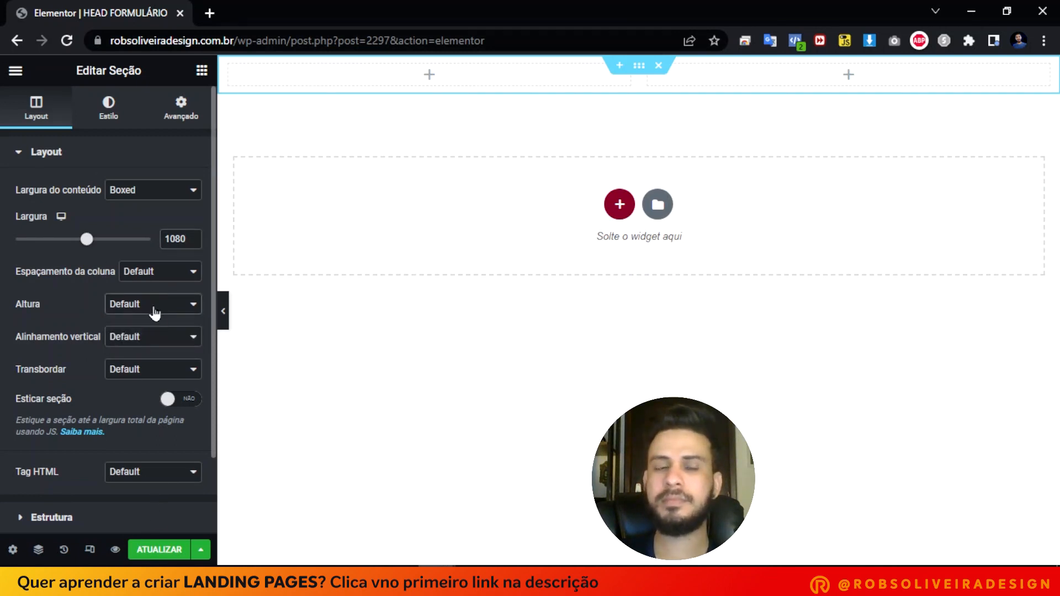
click(155, 309)
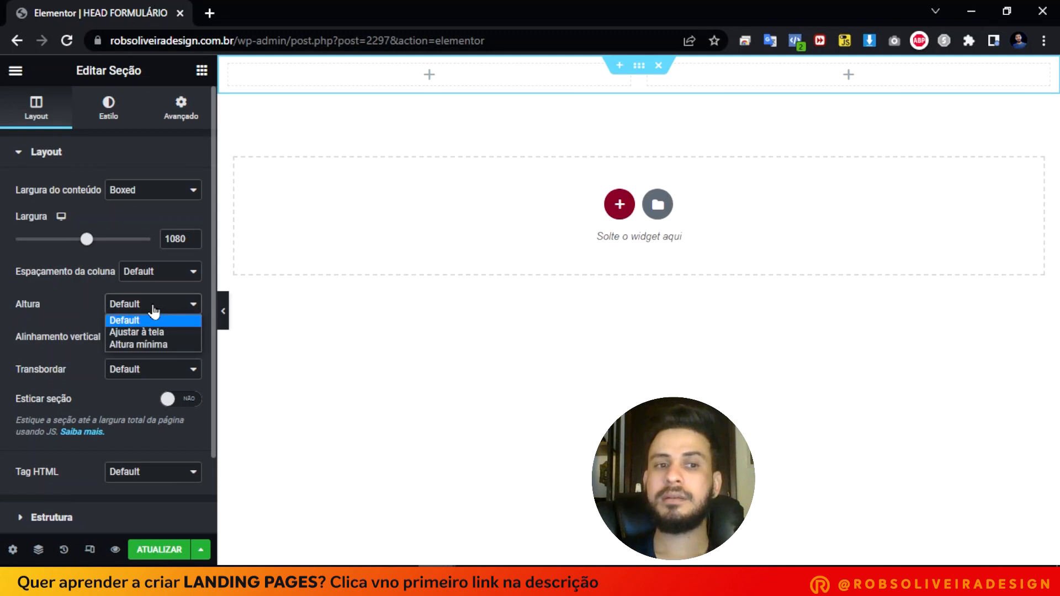
click(168, 336)
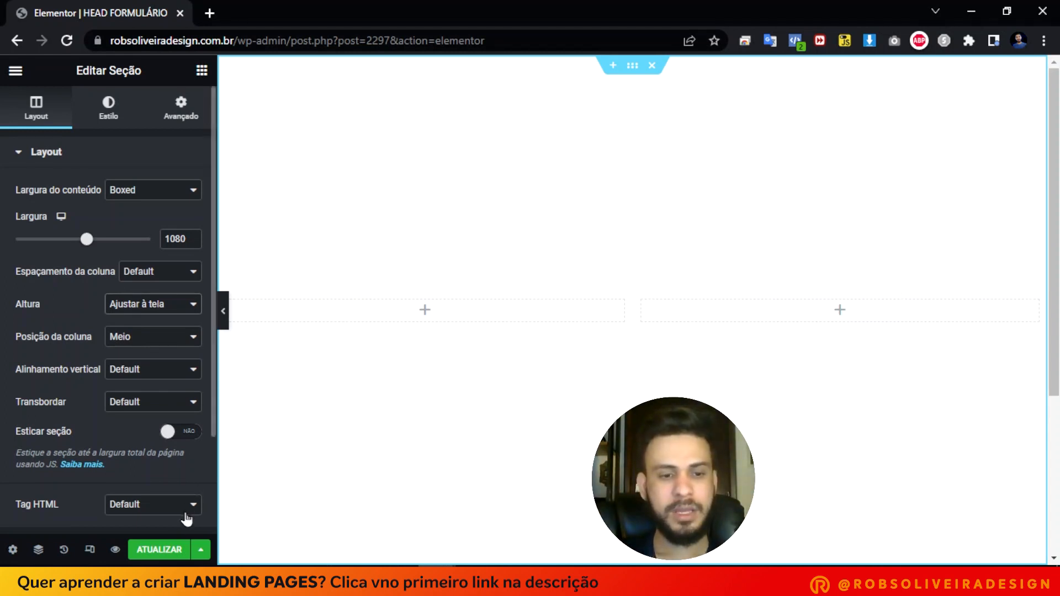
click(171, 551)
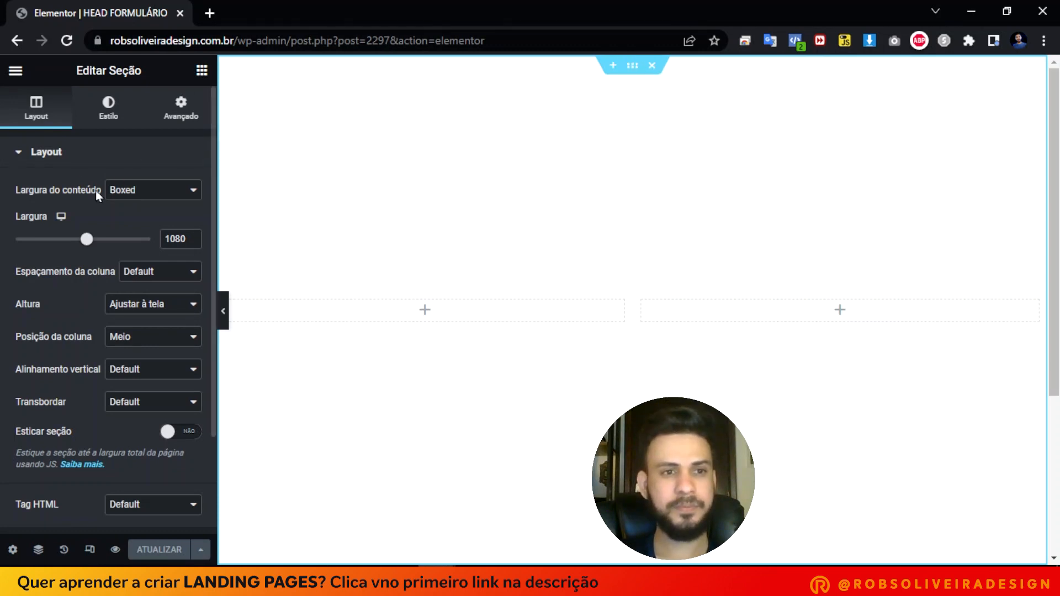
Upload 01.png and 02.jpg from the Imagens Otimizadas folder and insert 02.jpg as the section's classic background overlay image.
click(105, 108)
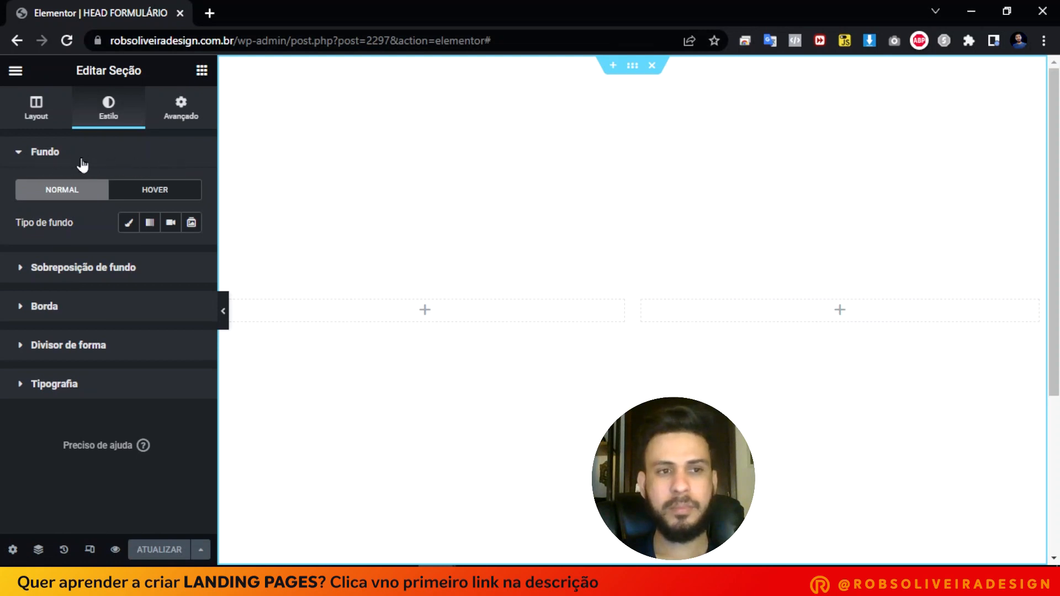
click(20, 269)
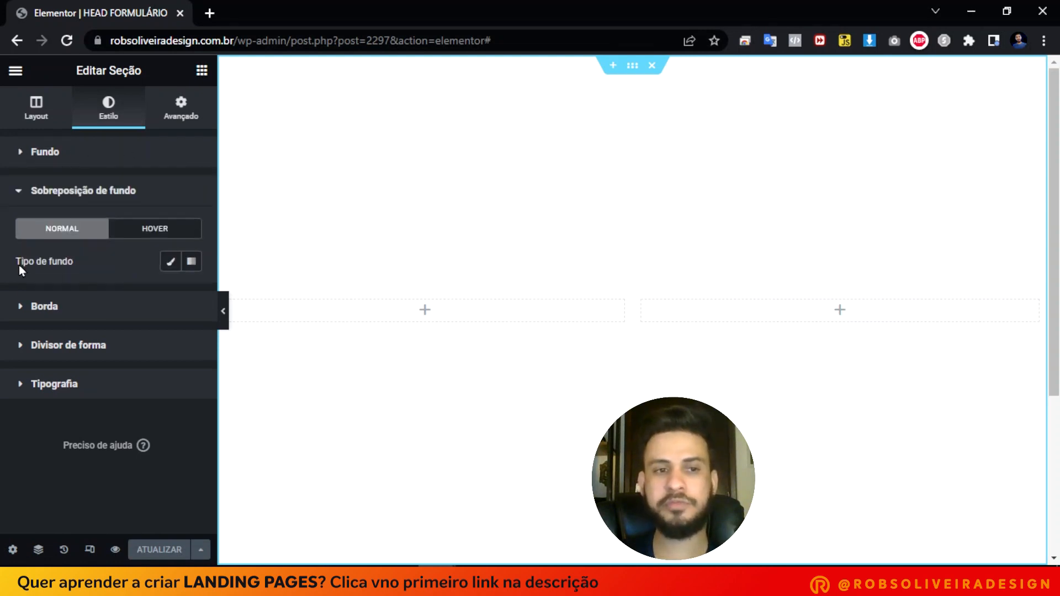
click(171, 268)
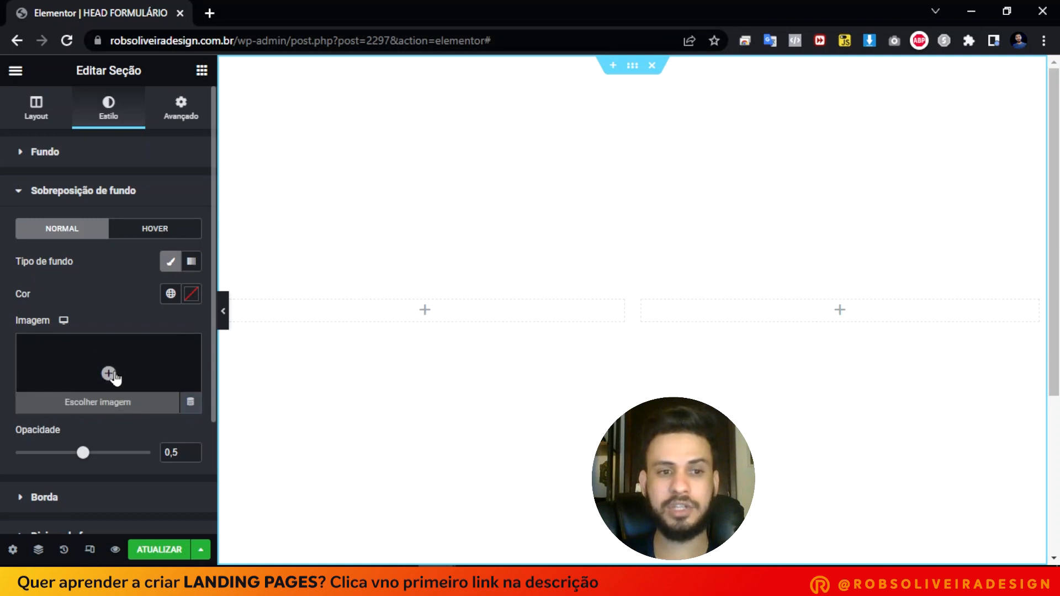
click(111, 409)
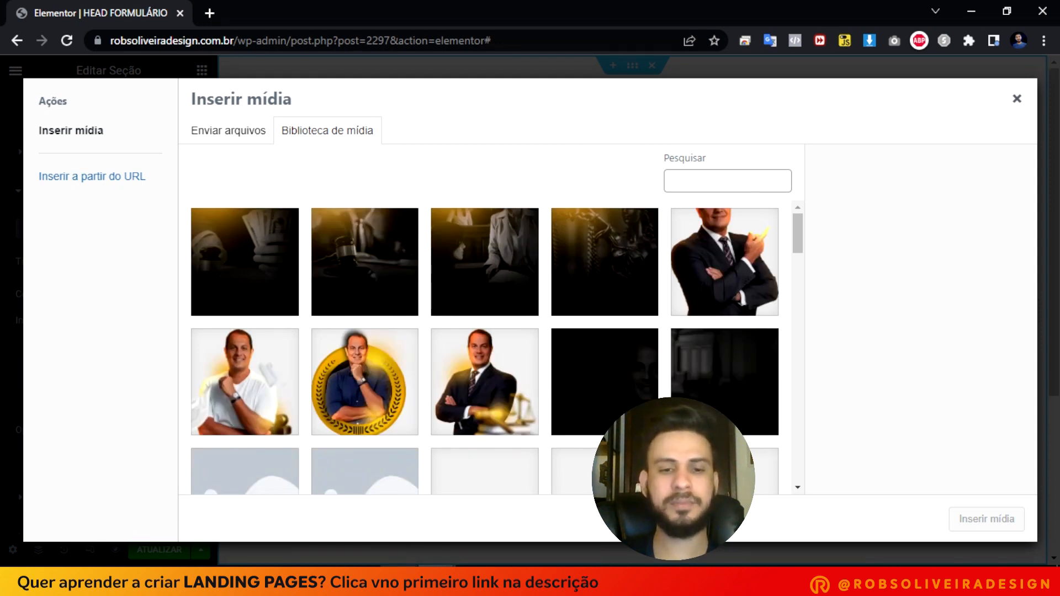
mouse_move(399, 580)
click(403, 547)
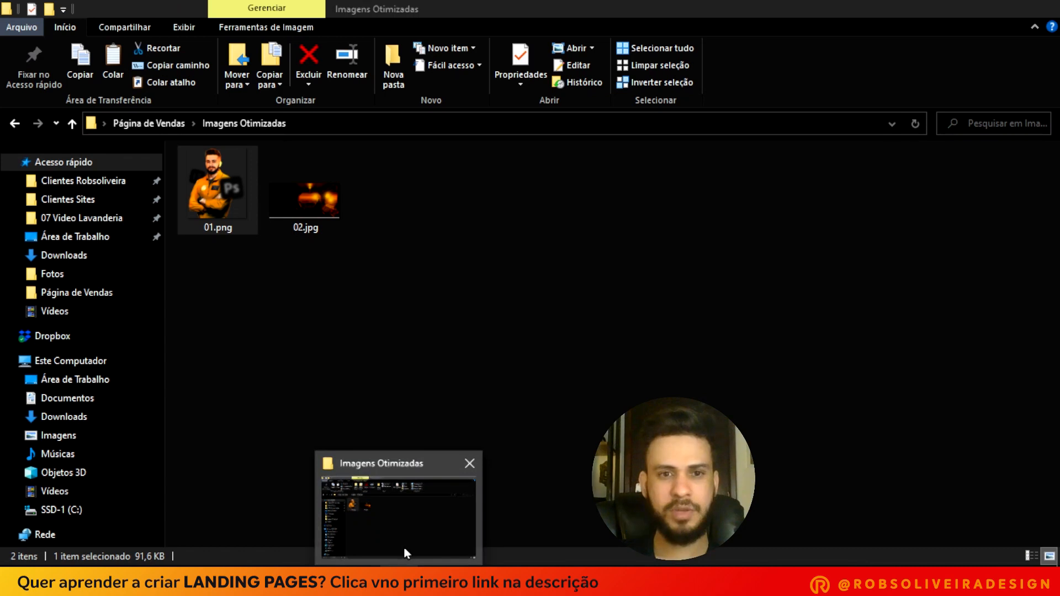
drag(218, 325, 466, 297)
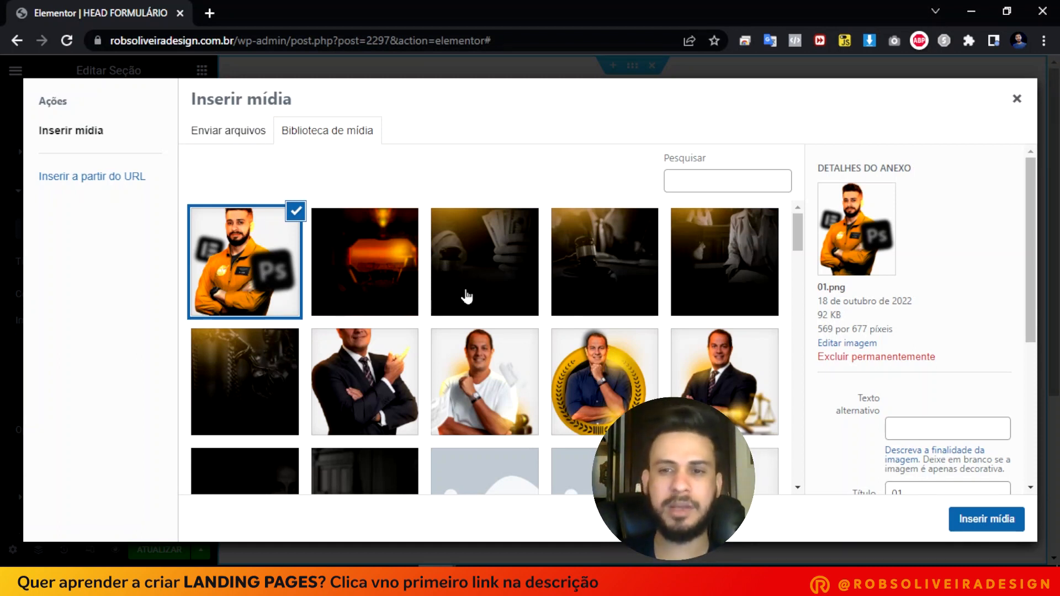
click(383, 242)
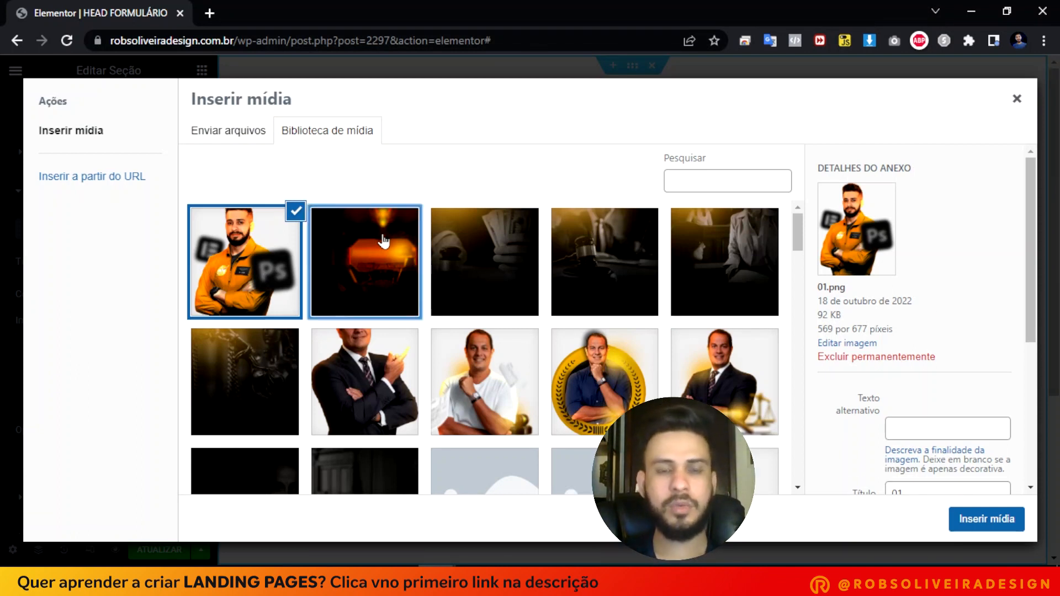
click(984, 524)
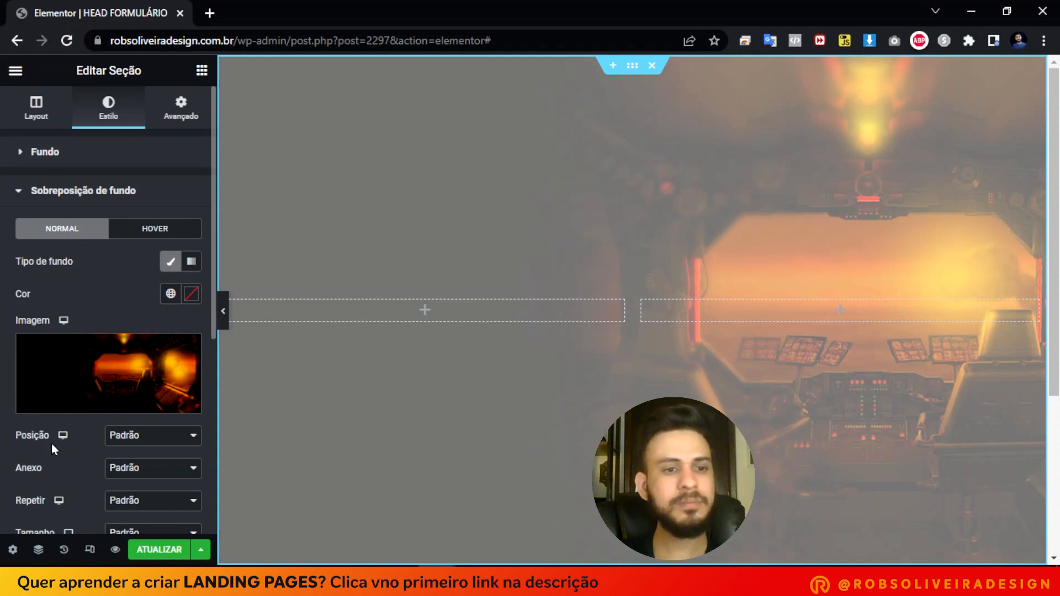
Set the overlay image to position Centralizado, Não repetir, size Preenchimento completo and opacity 1, and update the page.
scroll(51, 443, down, 3)
click(136, 281)
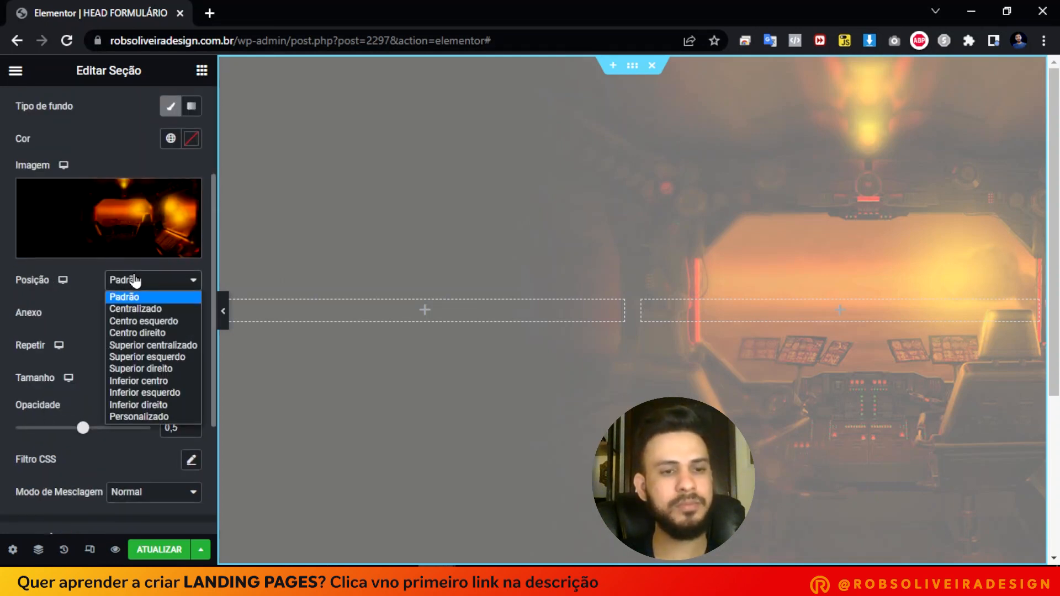
click(158, 310)
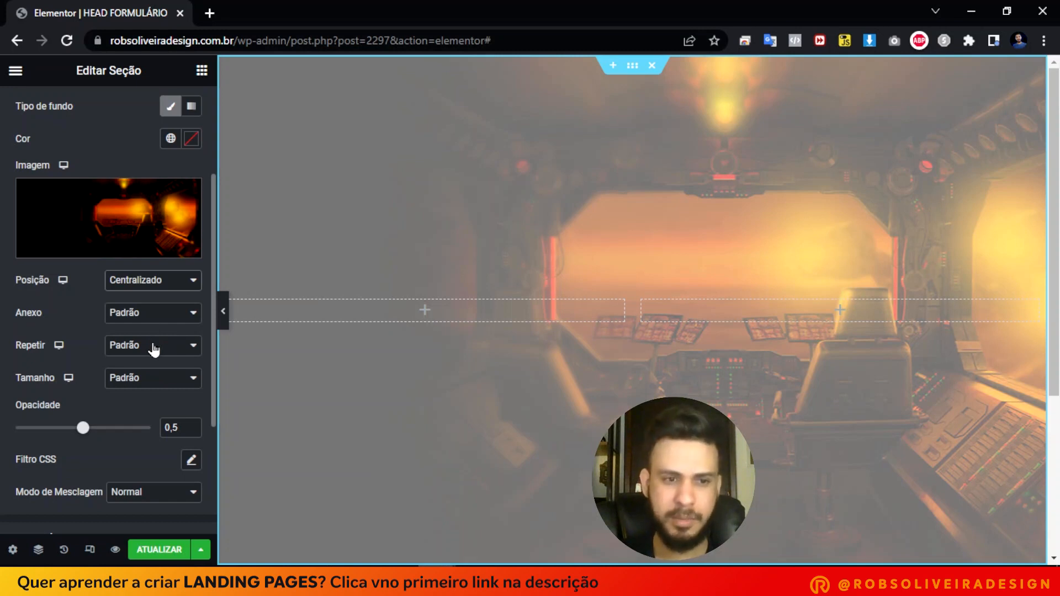
click(155, 346)
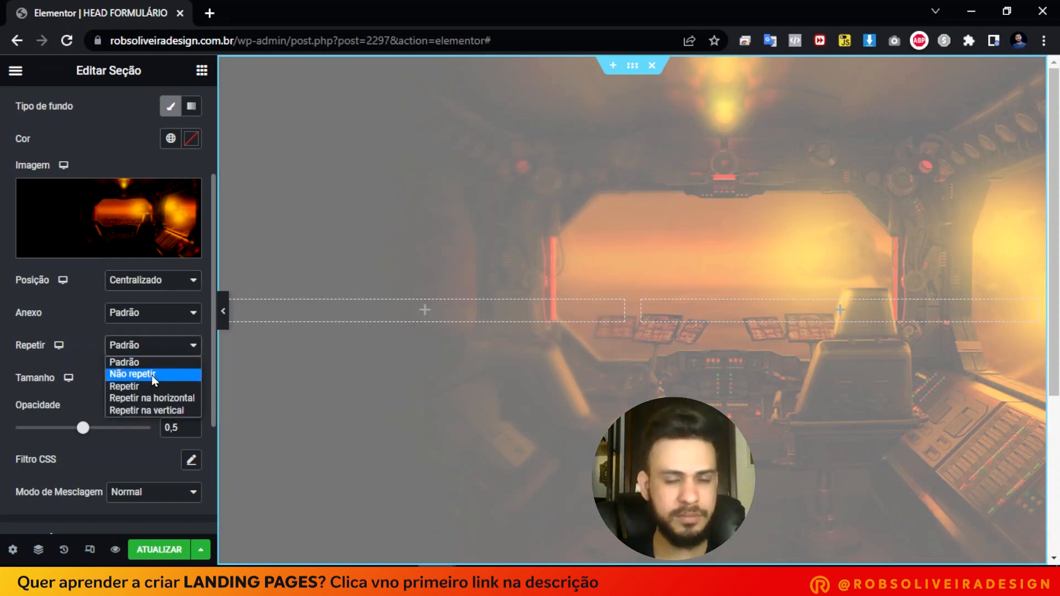
click(153, 376)
click(133, 387)
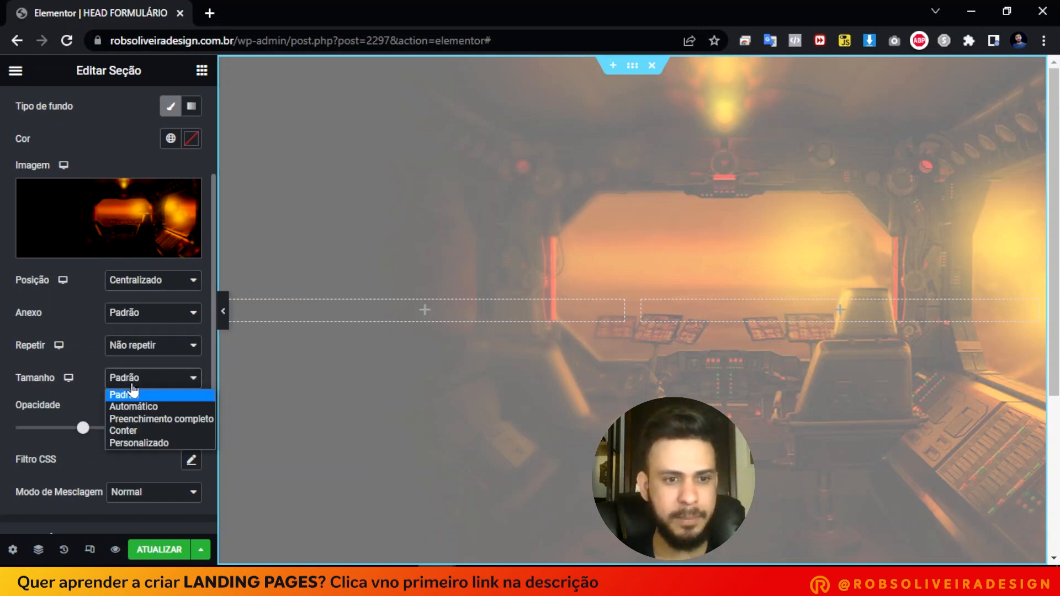
click(160, 419)
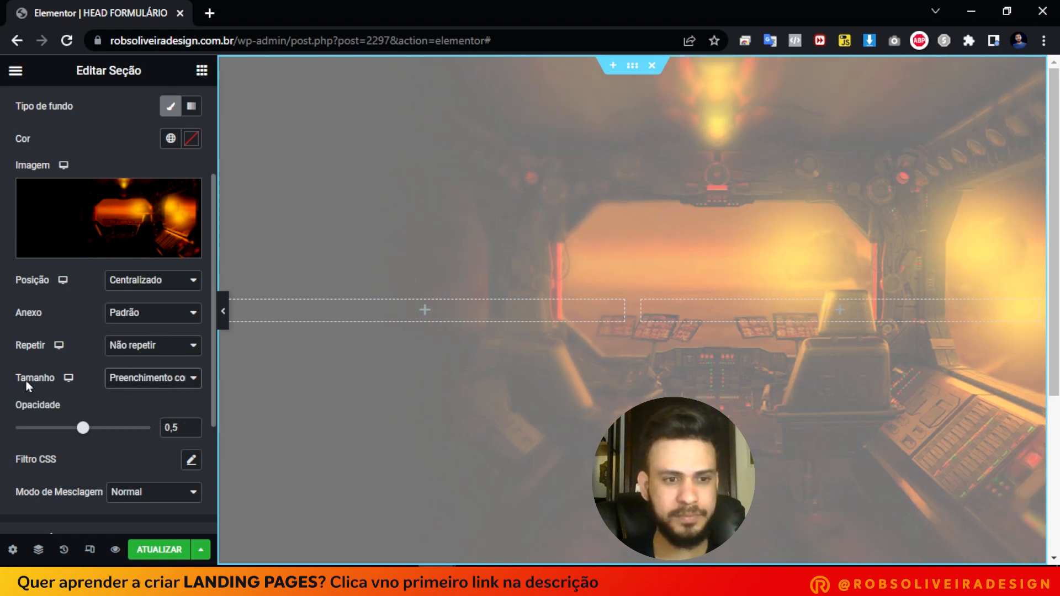
drag(90, 433, 176, 447)
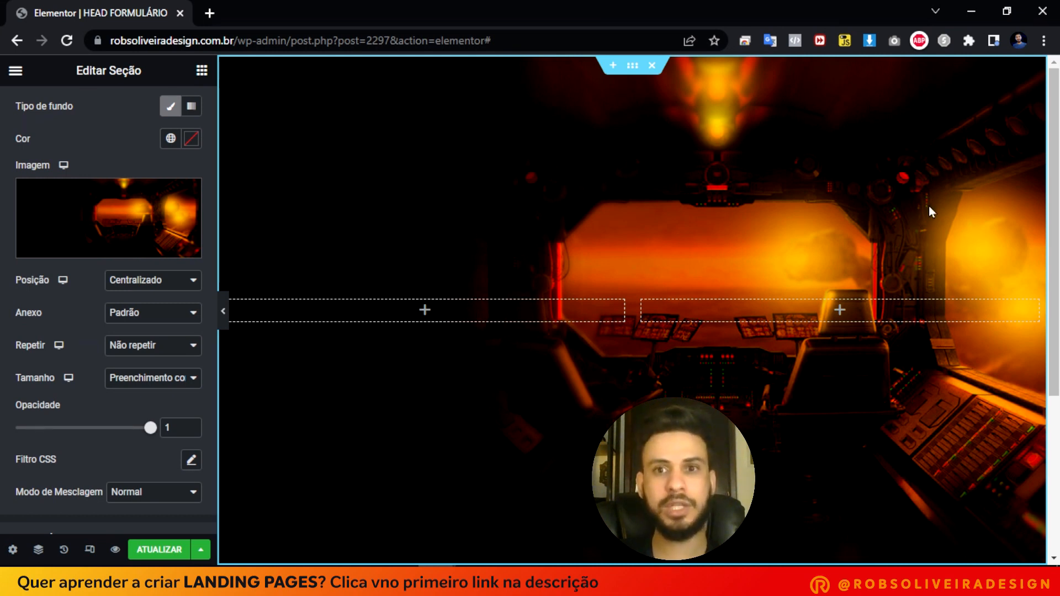
click(141, 551)
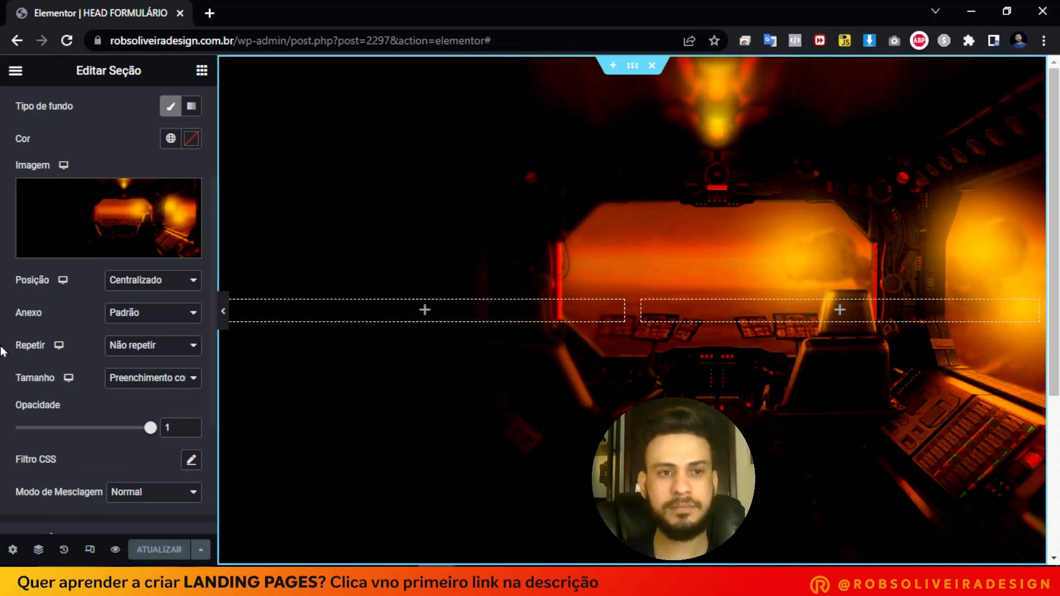
Add an Image widget to the section's right column and insert the astronaut image 01.png from the media library.
scroll(71, 165, up, 3)
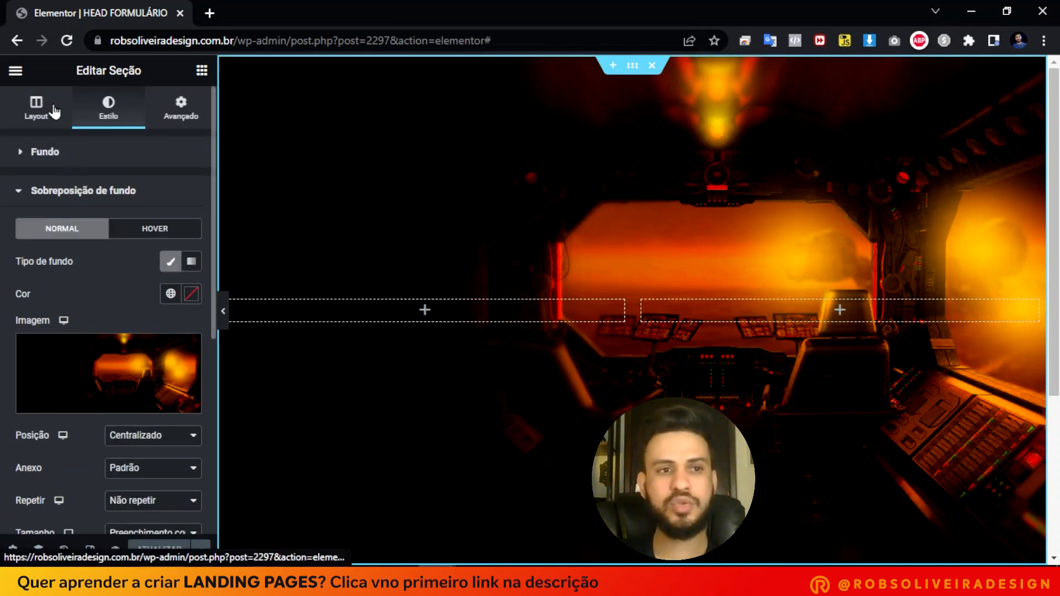
click(202, 73)
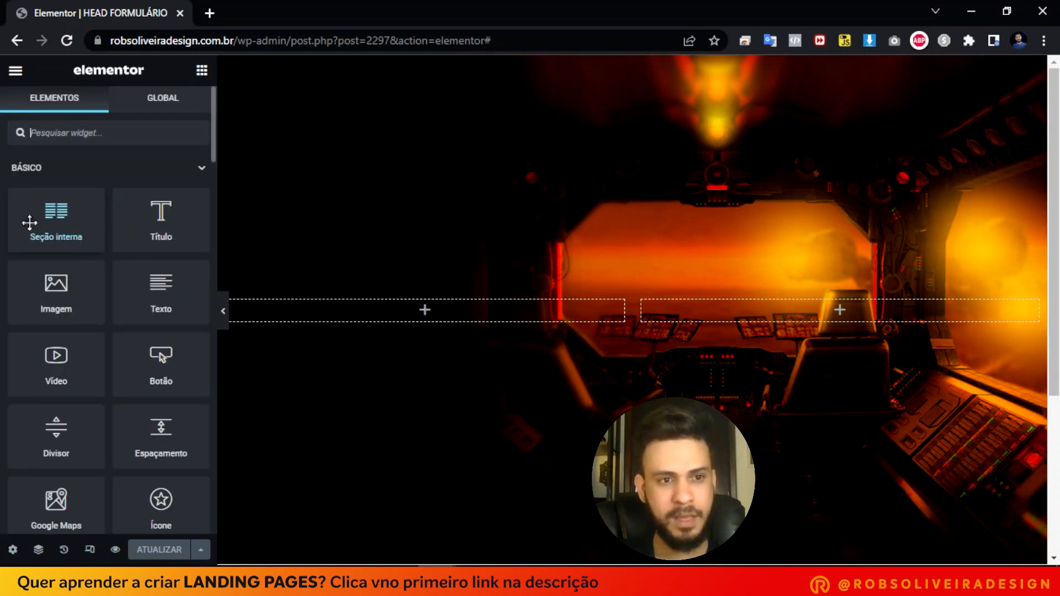
drag(49, 285, 838, 309)
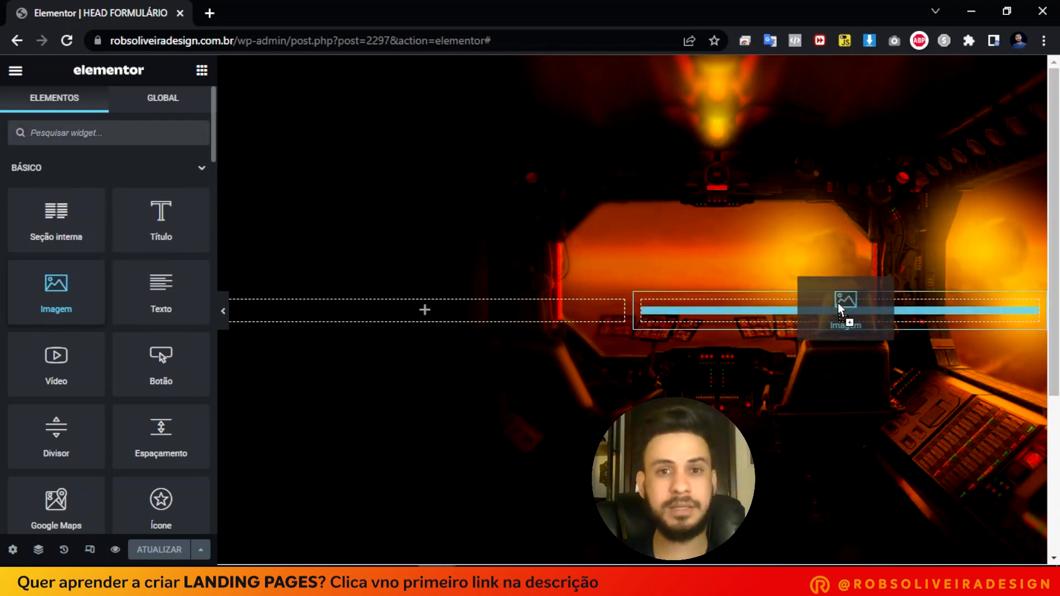
drag(838, 304, 837, 304)
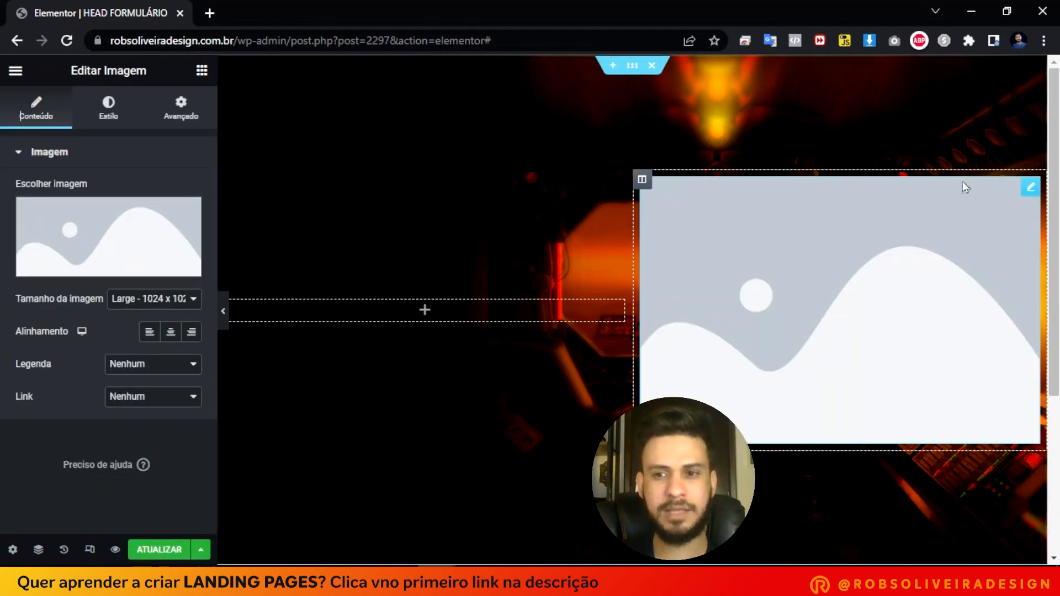
click(1029, 188)
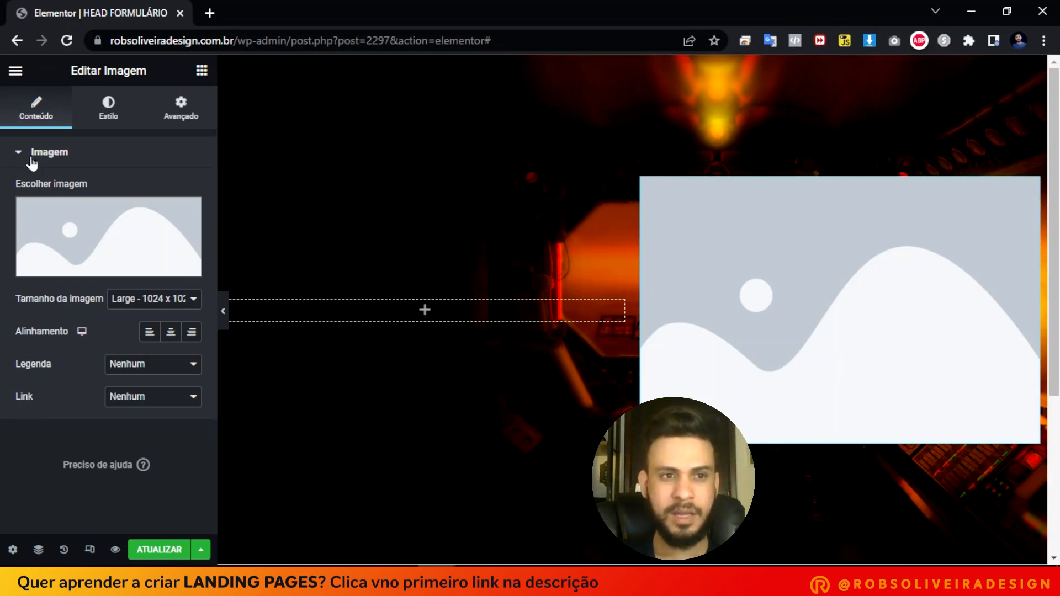
click(89, 267)
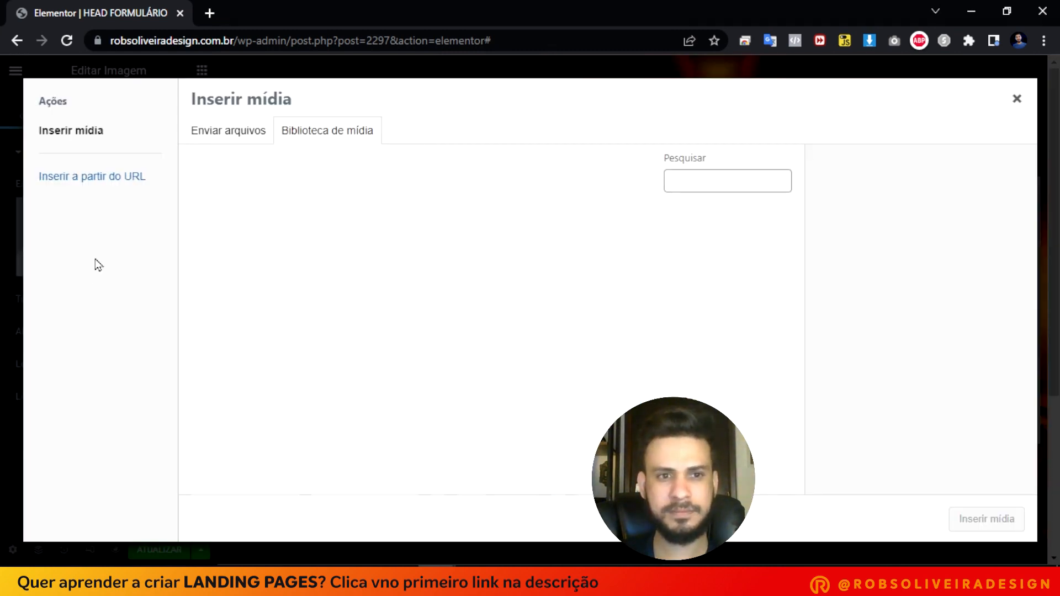
click(237, 264)
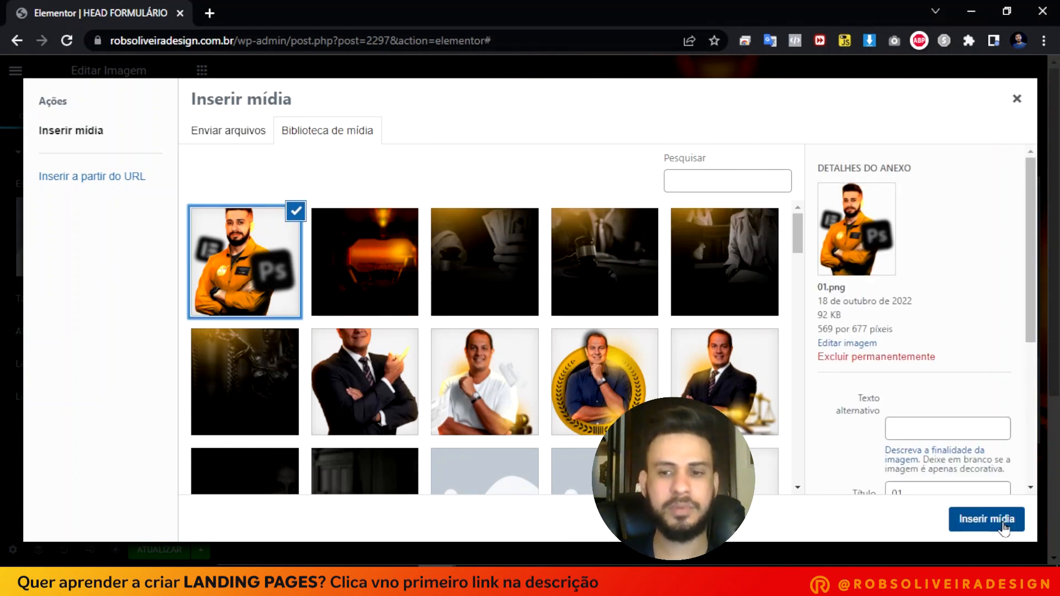
click(987, 519)
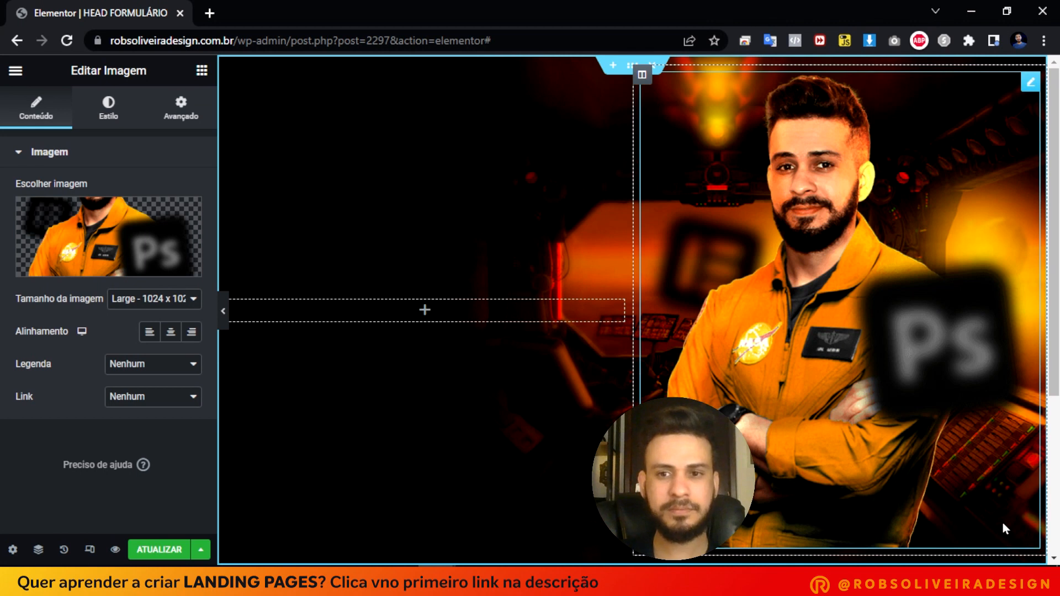
Set the astronaut image's size to Large - 1024 x 1024, with both width and maximum width at 100%.
scroll(564, 307, down, 3)
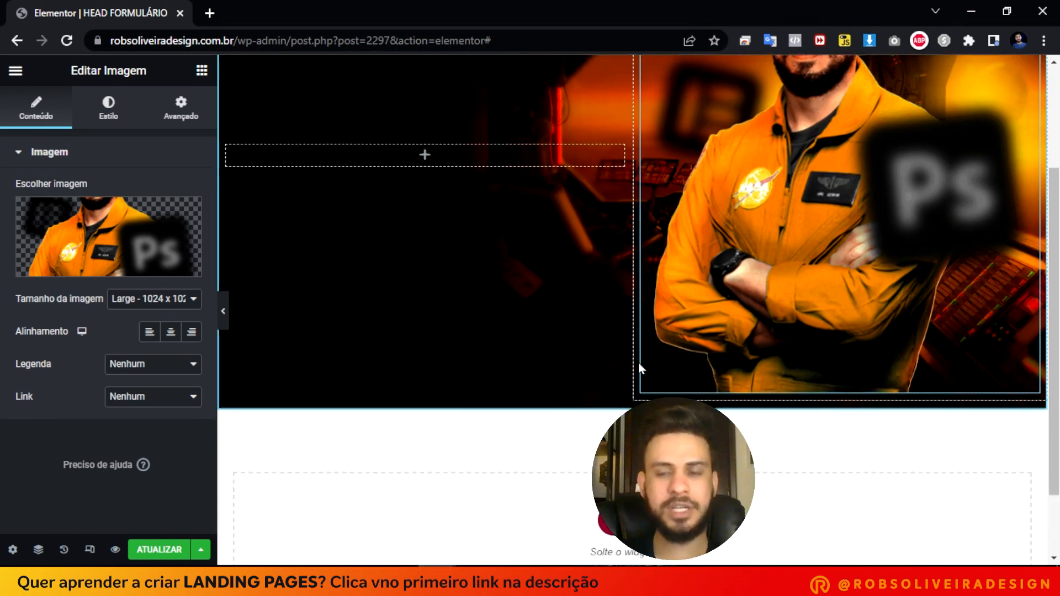
scroll(638, 362, up, 3)
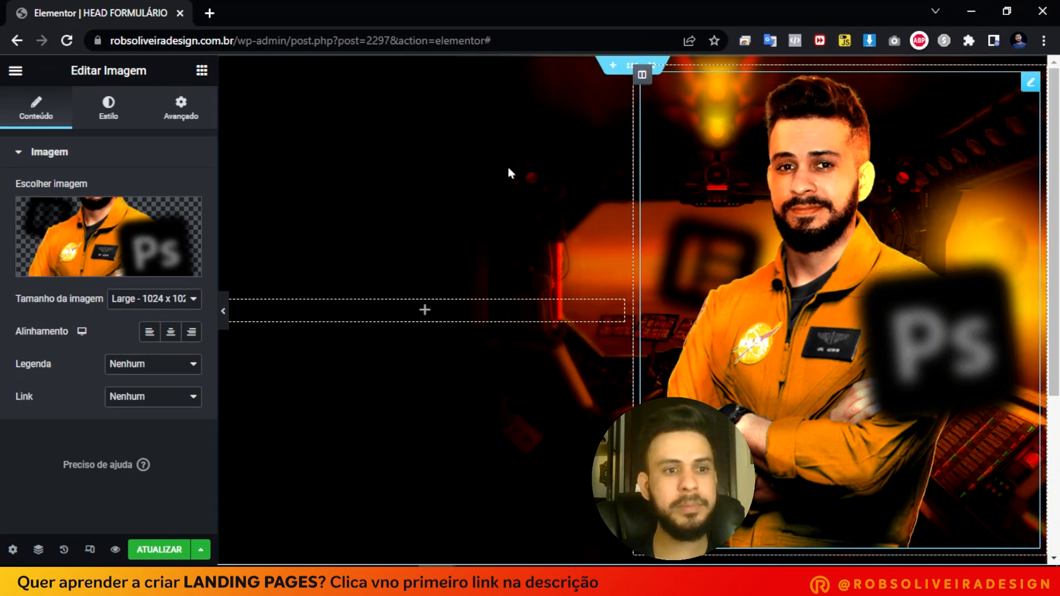
click(142, 304)
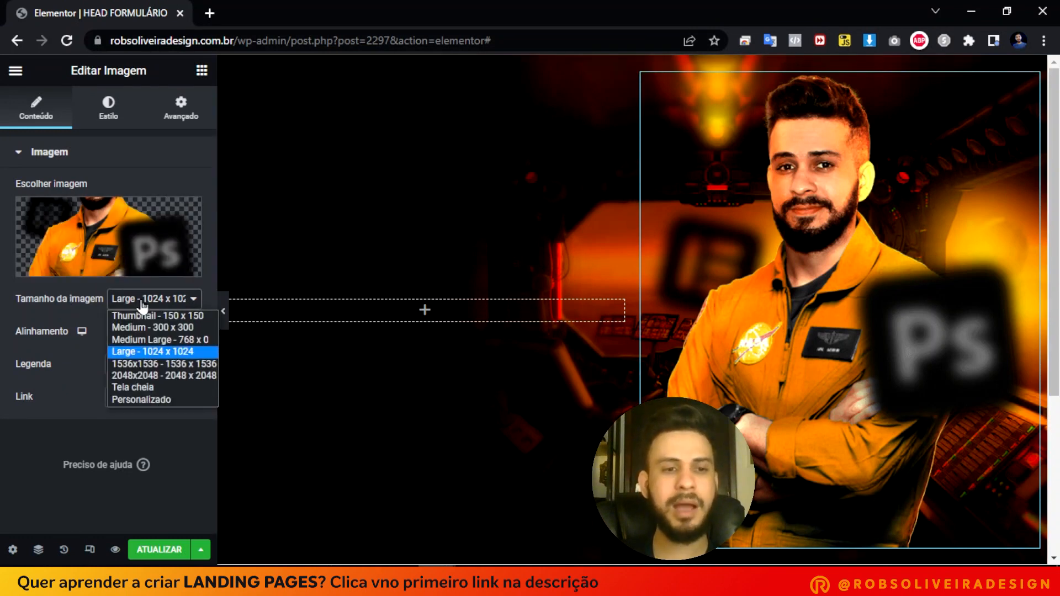
click(157, 359)
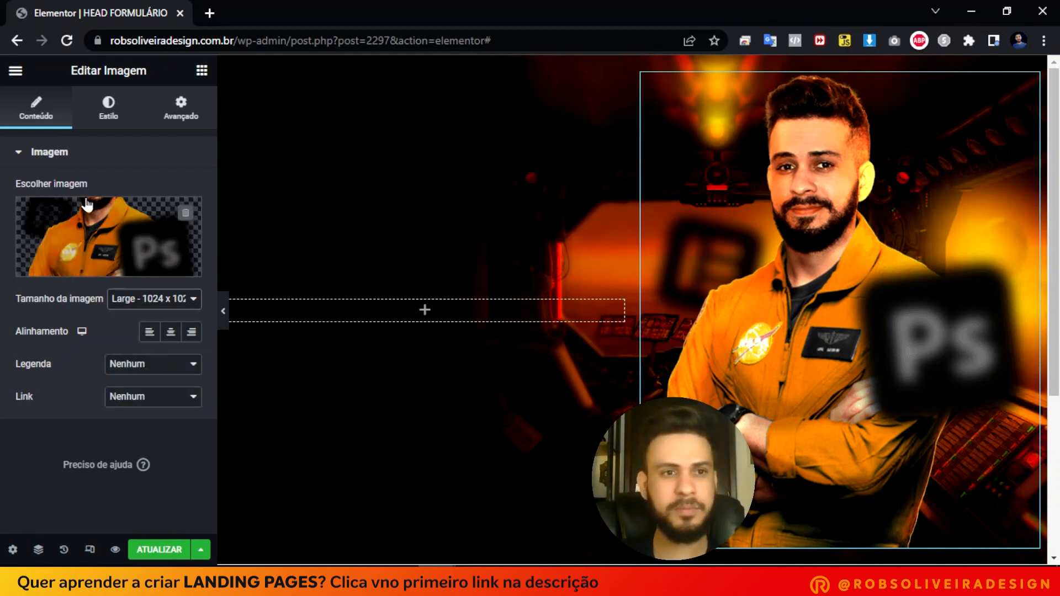
click(112, 110)
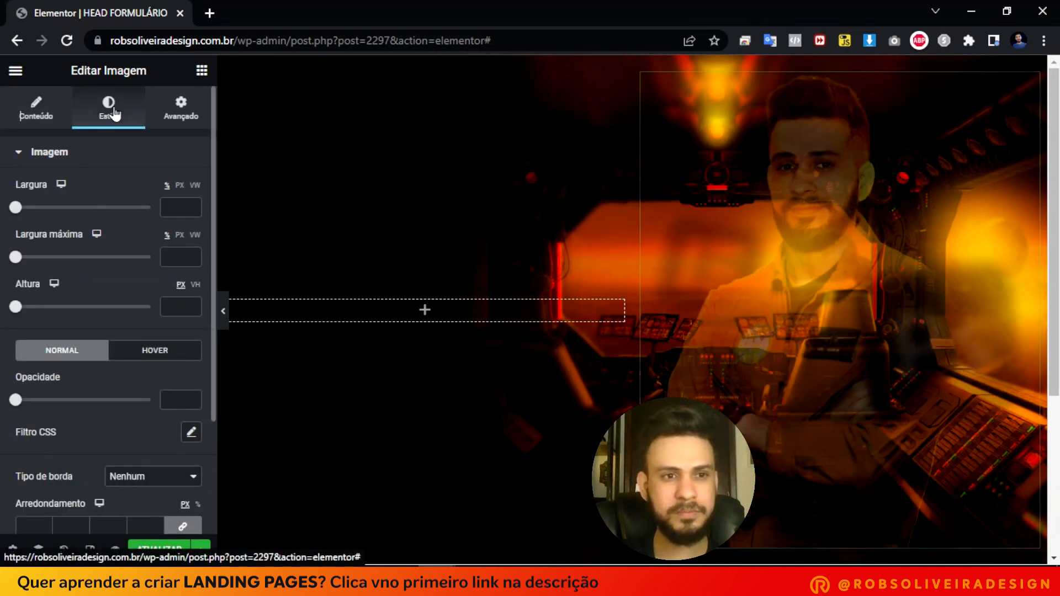
drag(16, 208, 190, 209)
drag(15, 258, 160, 251)
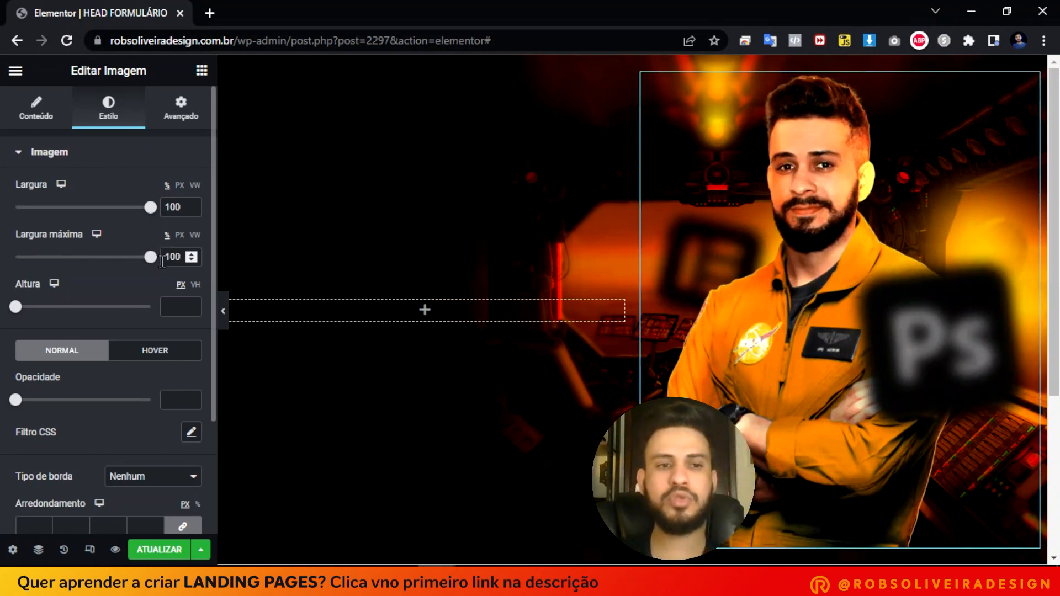
drag(151, 257, 209, 250)
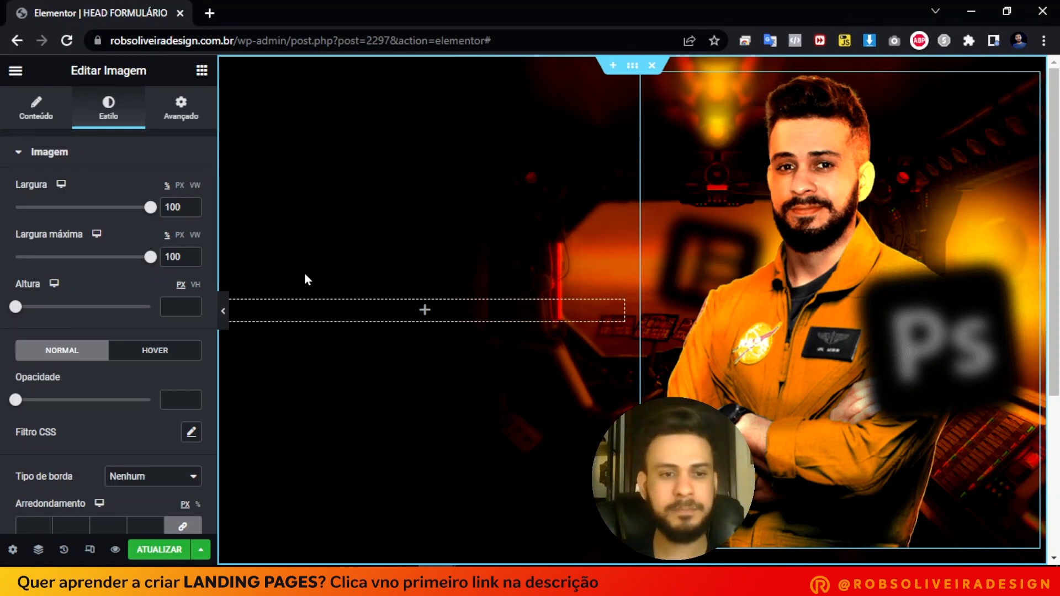
Set the astronaut image widget's padding to 0 on all four sides.
click(183, 113)
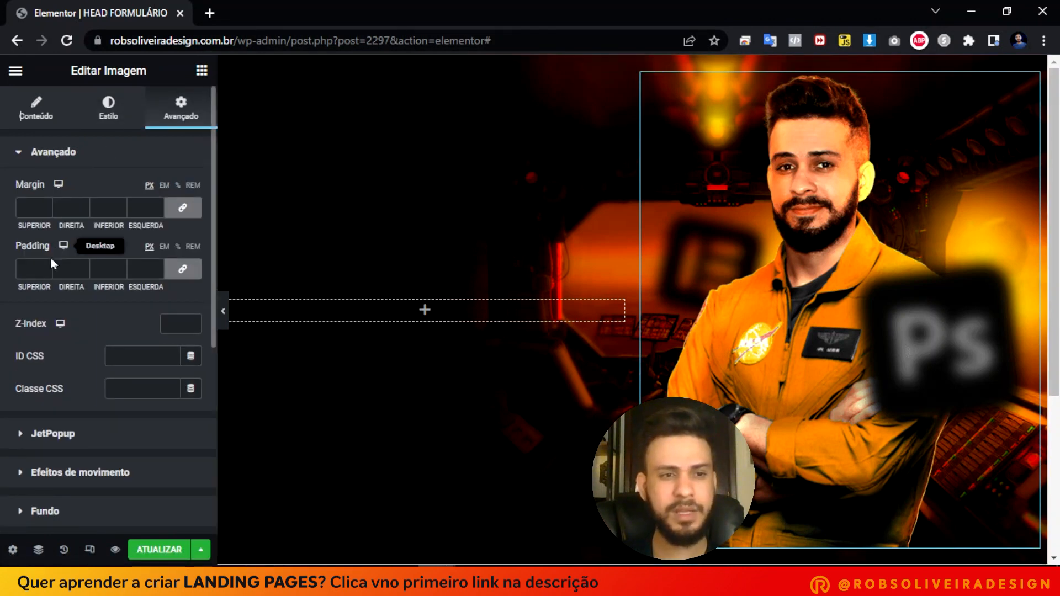
click(185, 270)
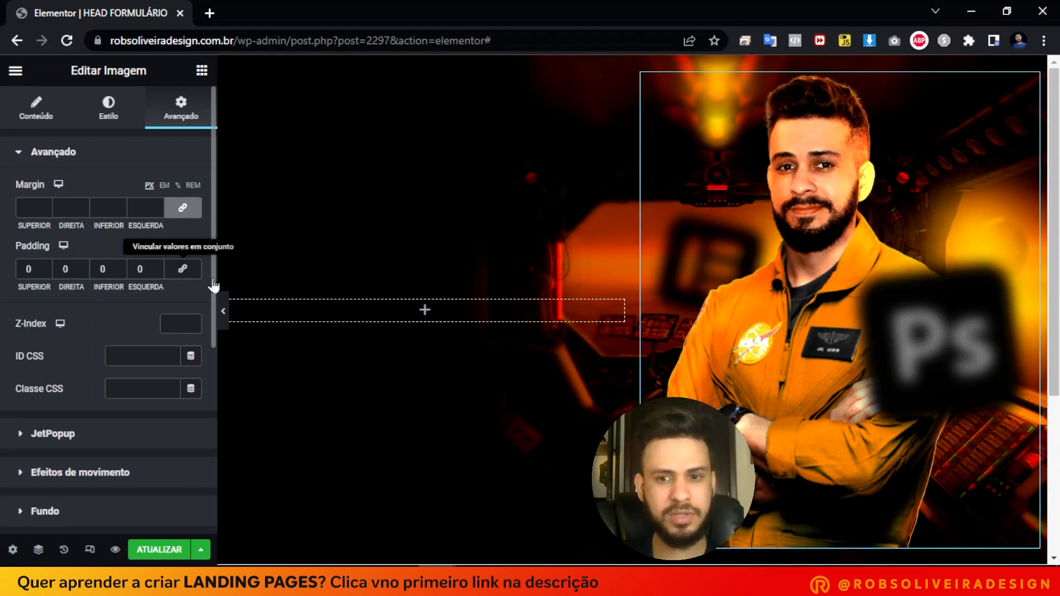
scroll(840, 417, down, 3)
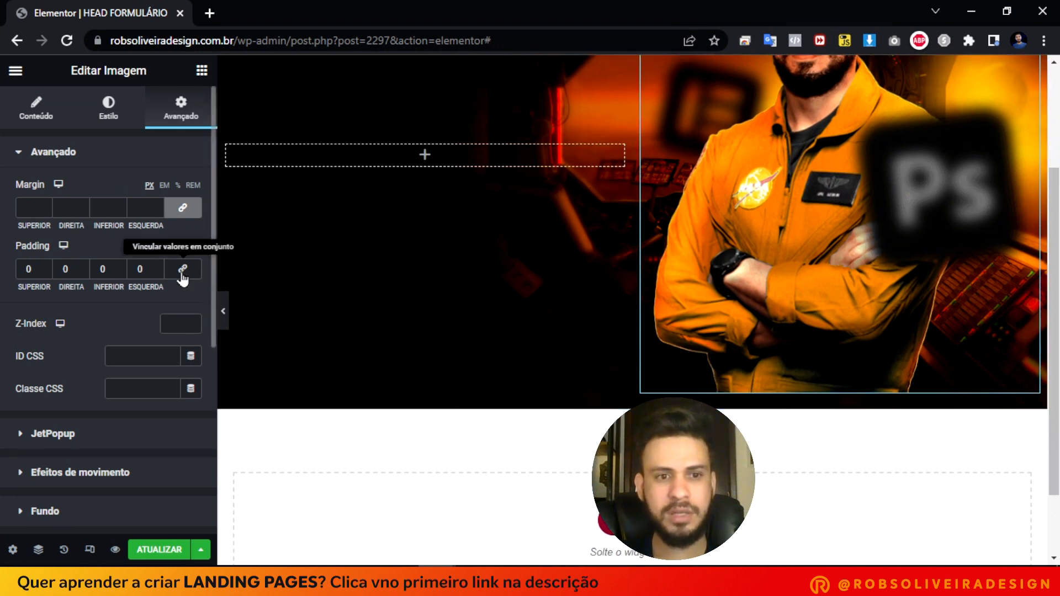
scroll(826, 386, up, 3)
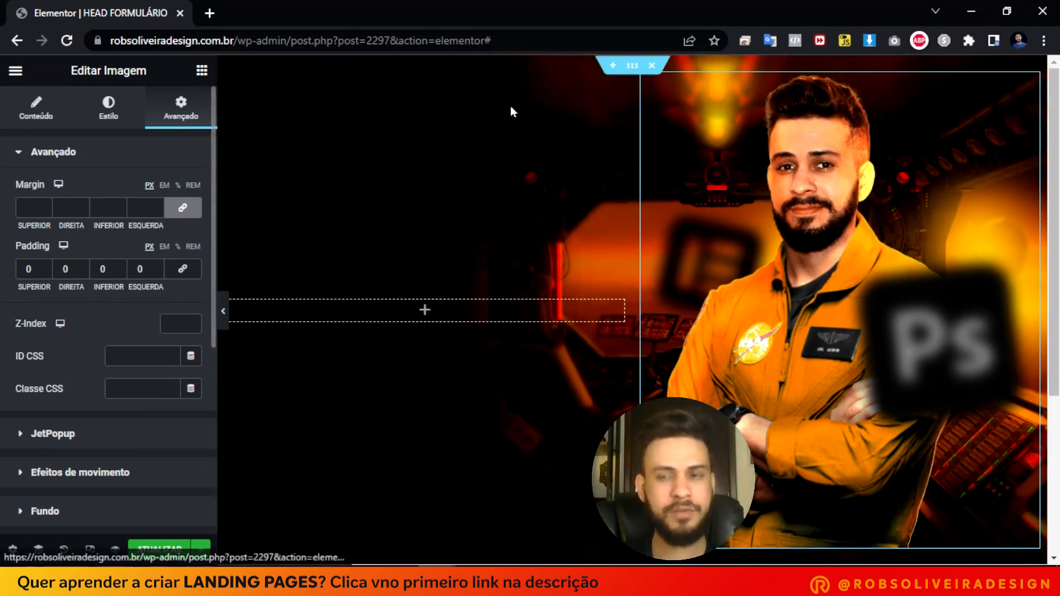
Set the vertical alignment of the column holding the astronaut image to Inferior.
click(28, 117)
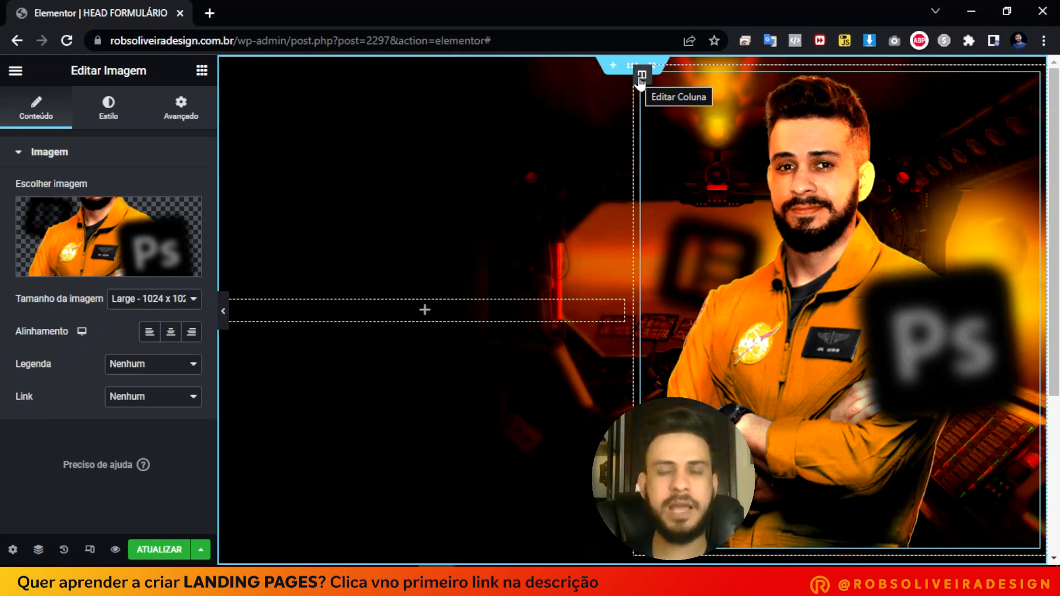
click(633, 65)
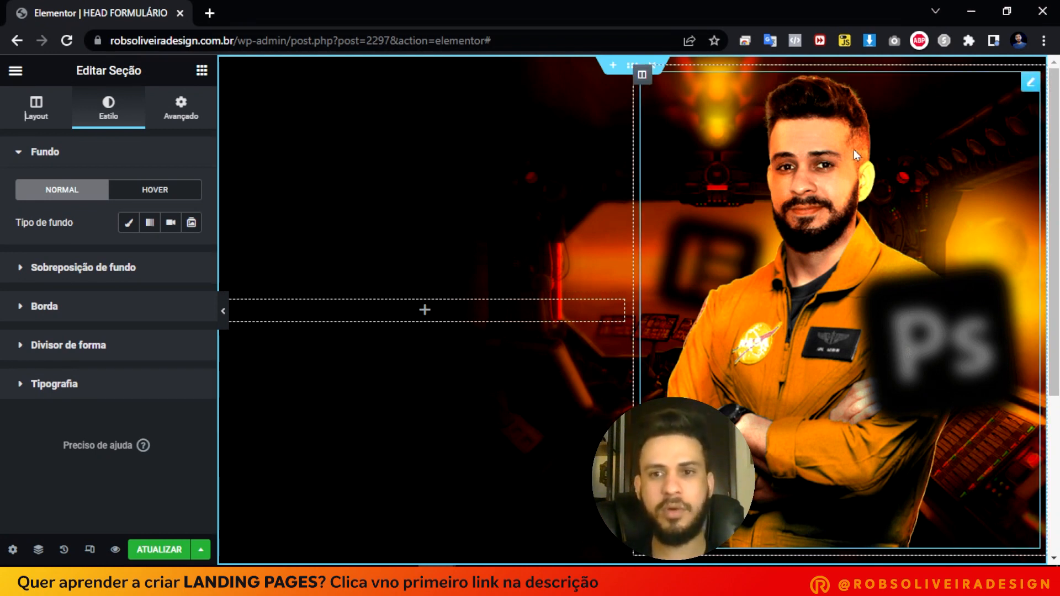
click(1028, 87)
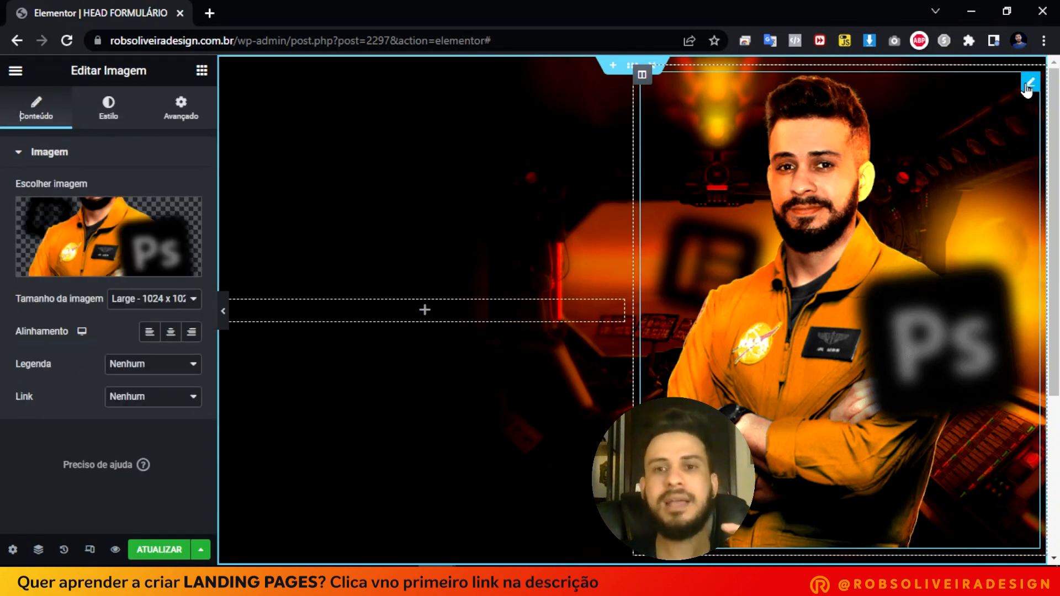
click(642, 76)
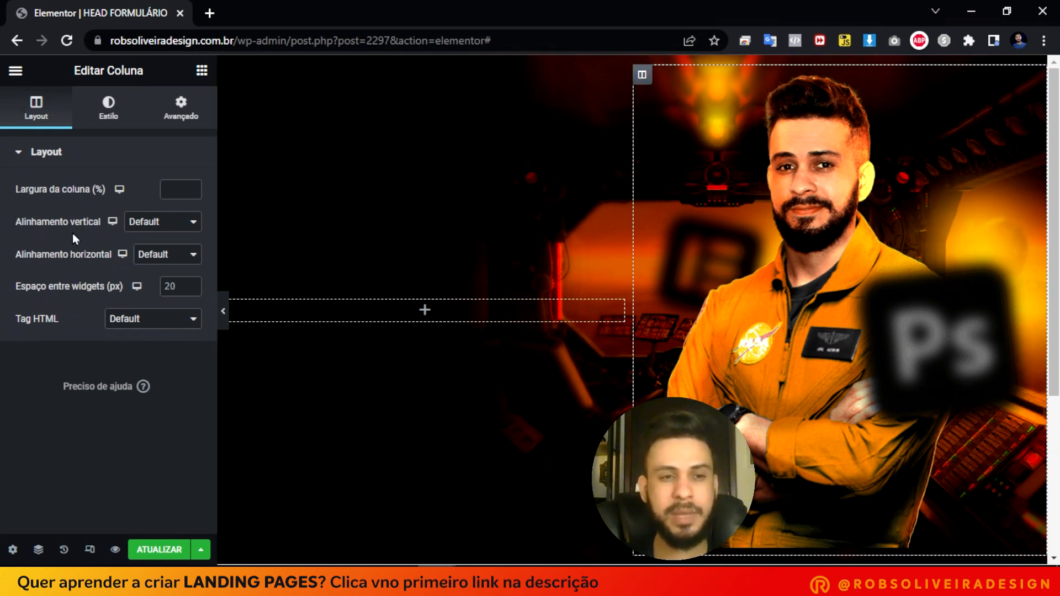
click(159, 227)
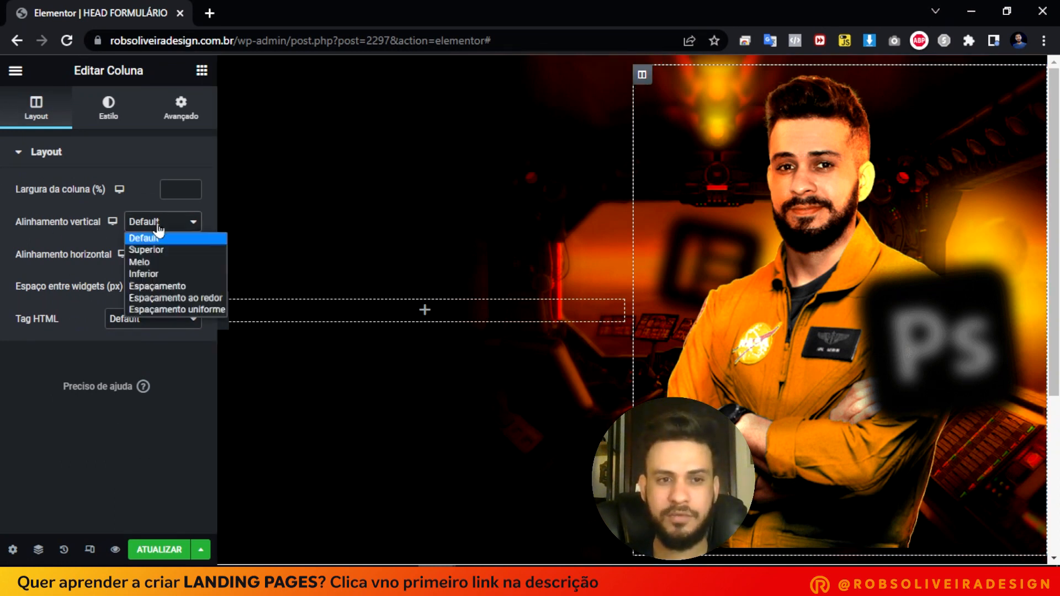
click(172, 276)
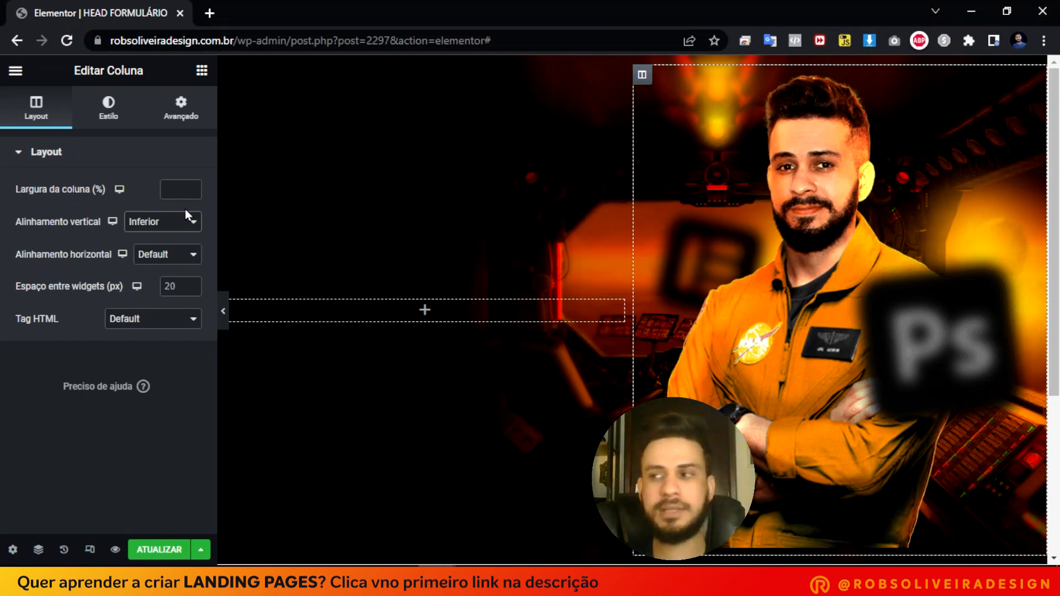
Set the image column's padding to 0 on all four sides and update the page.
click(180, 110)
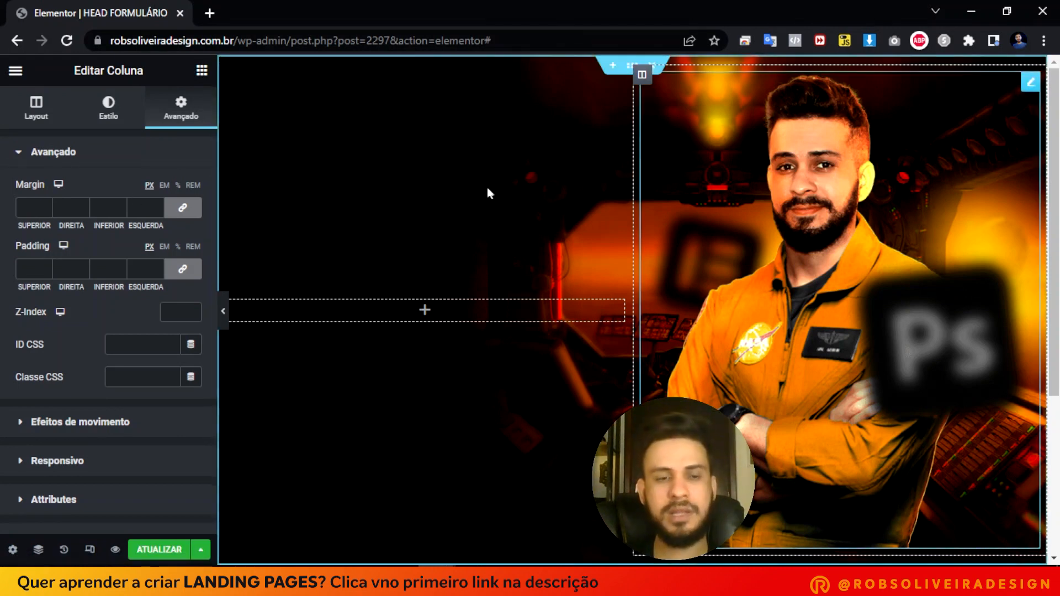
click(186, 279)
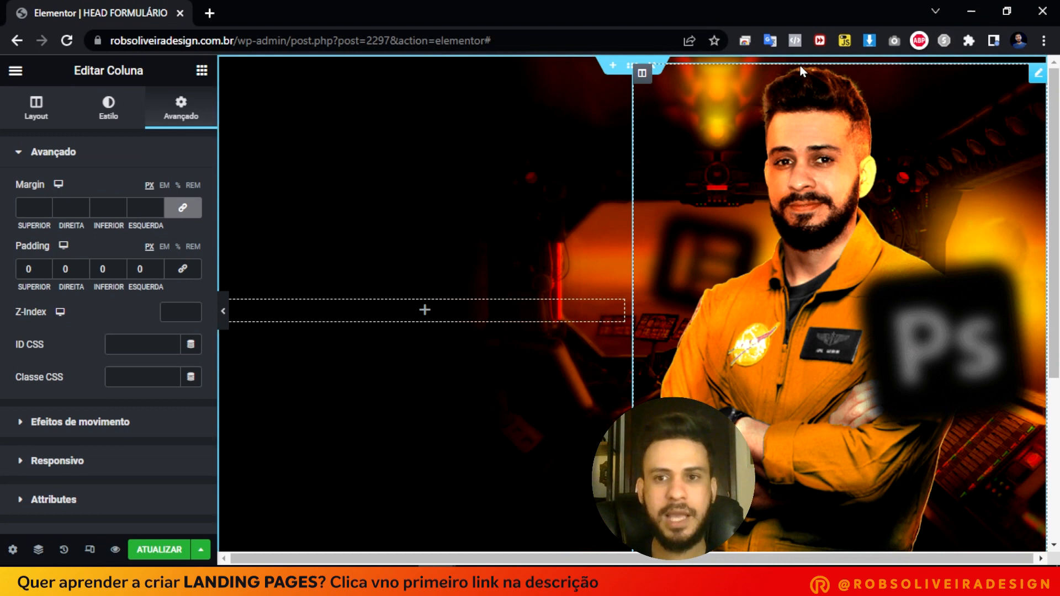
scroll(939, 442, down, 3)
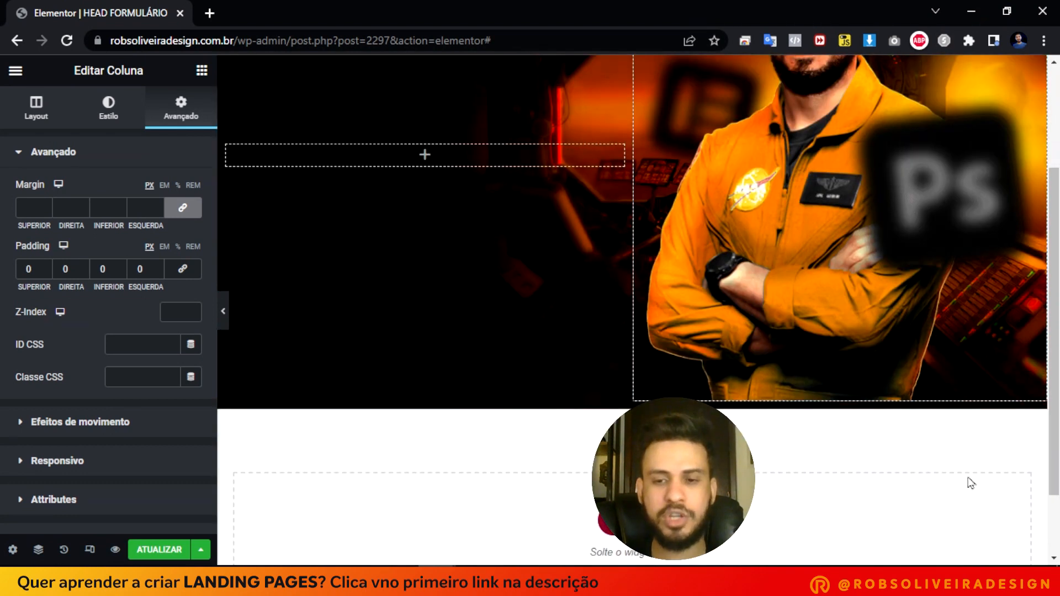
scroll(884, 414, up, 1)
scroll(864, 420, up, 2)
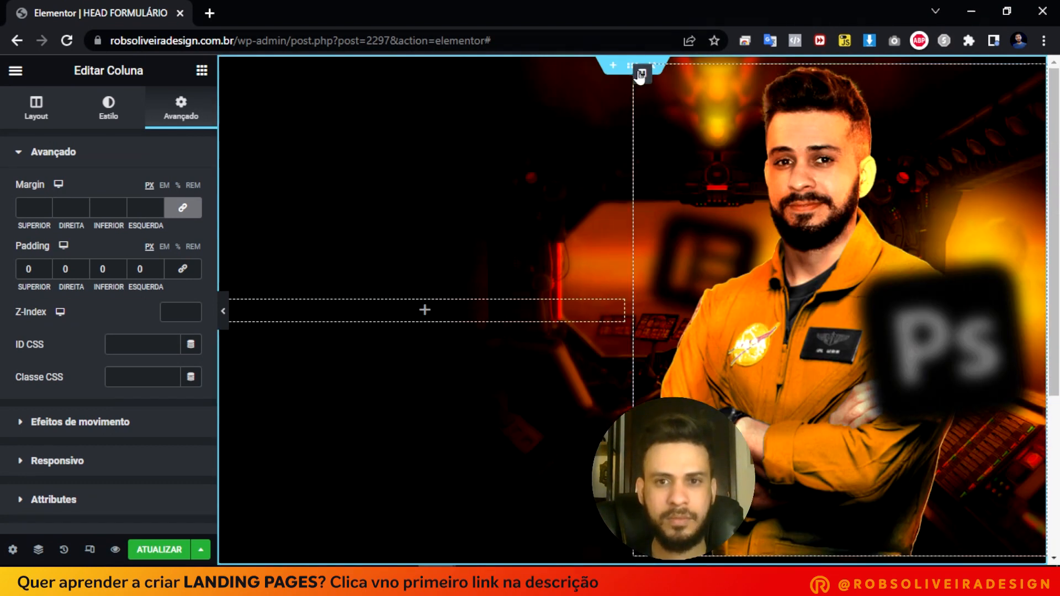
click(158, 551)
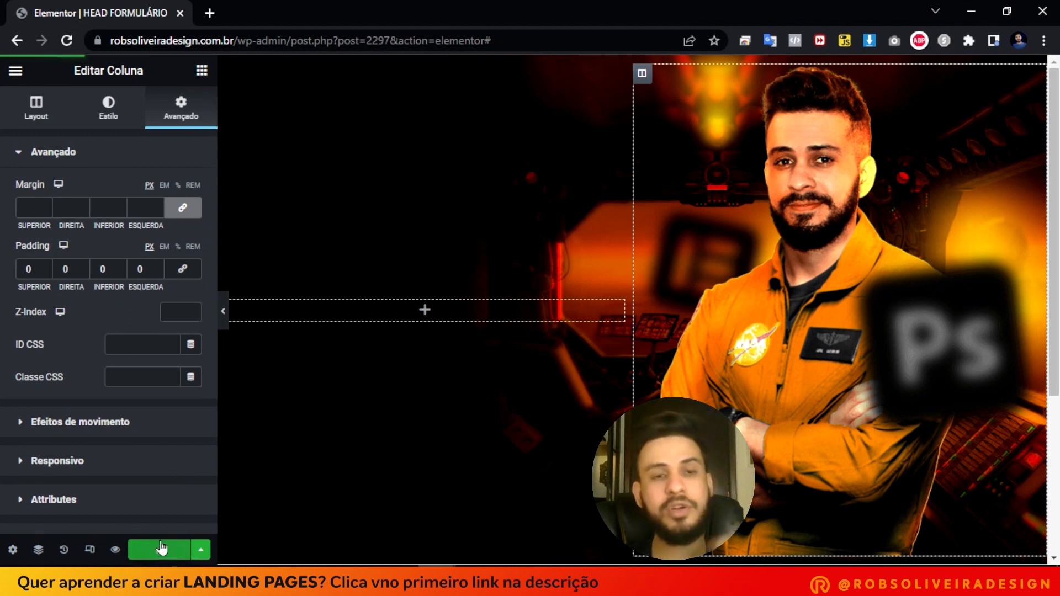
Preview the page and check how the astronaut image sits against the hero section's lower edge.
click(116, 550)
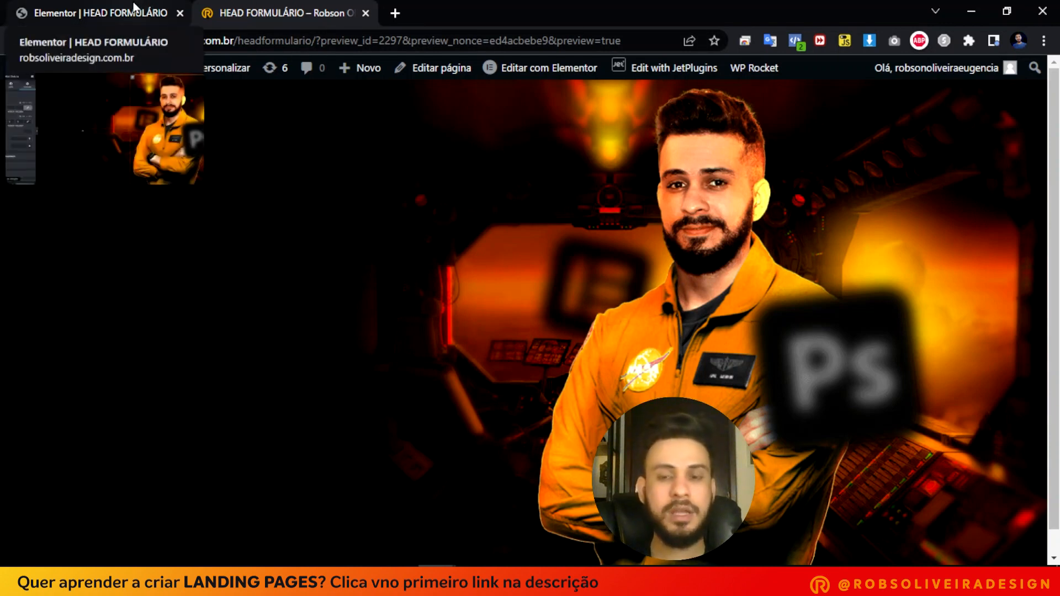
scroll(716, 563, down, 1)
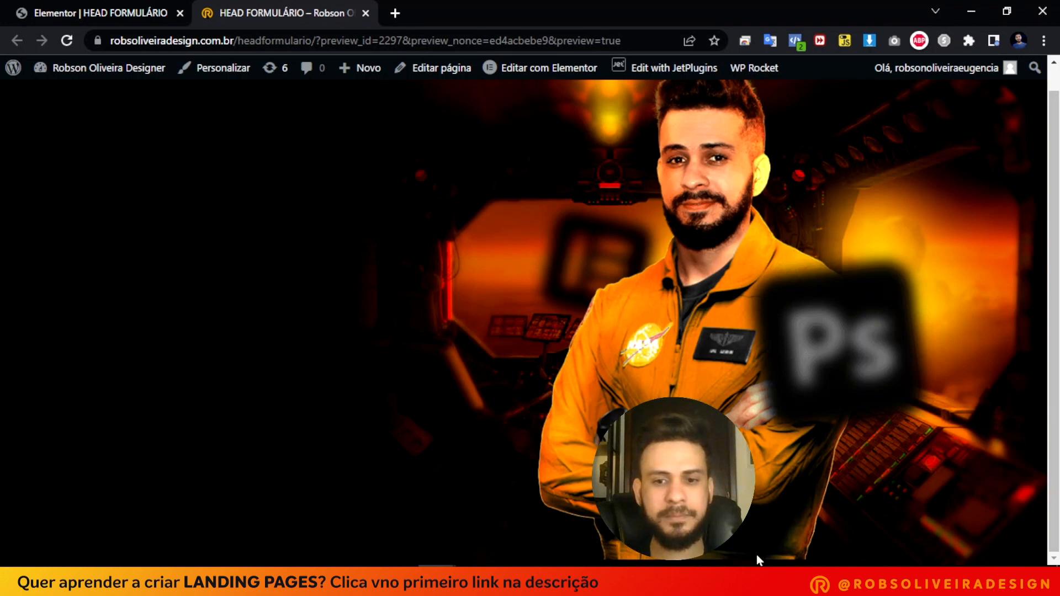
scroll(756, 554, up, 1)
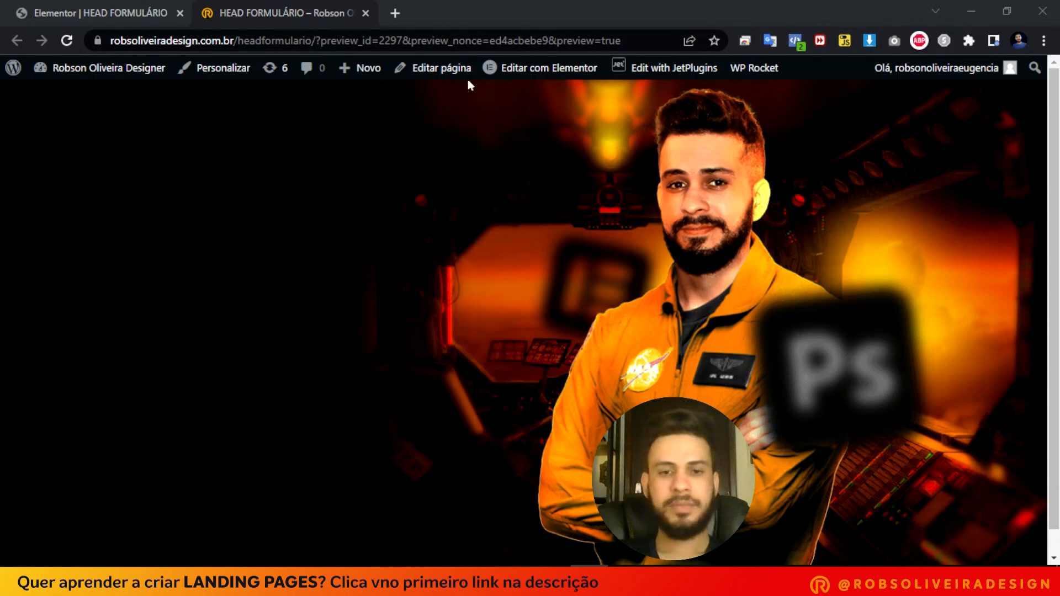
mouse_move(436, 94)
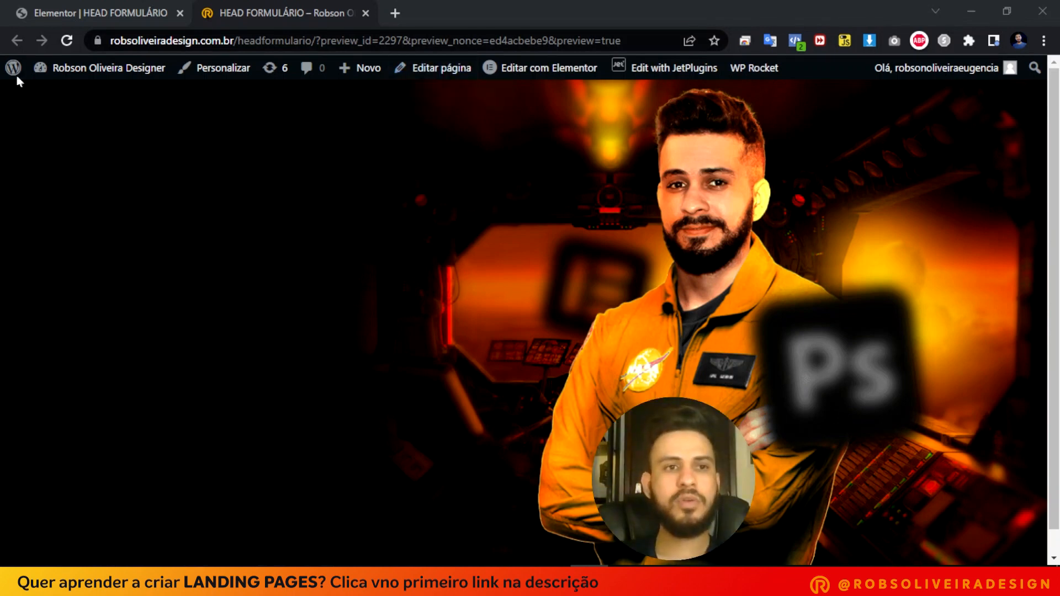
Set the hero section's column position to Inferior, update the page and return to its preview.
click(100, 13)
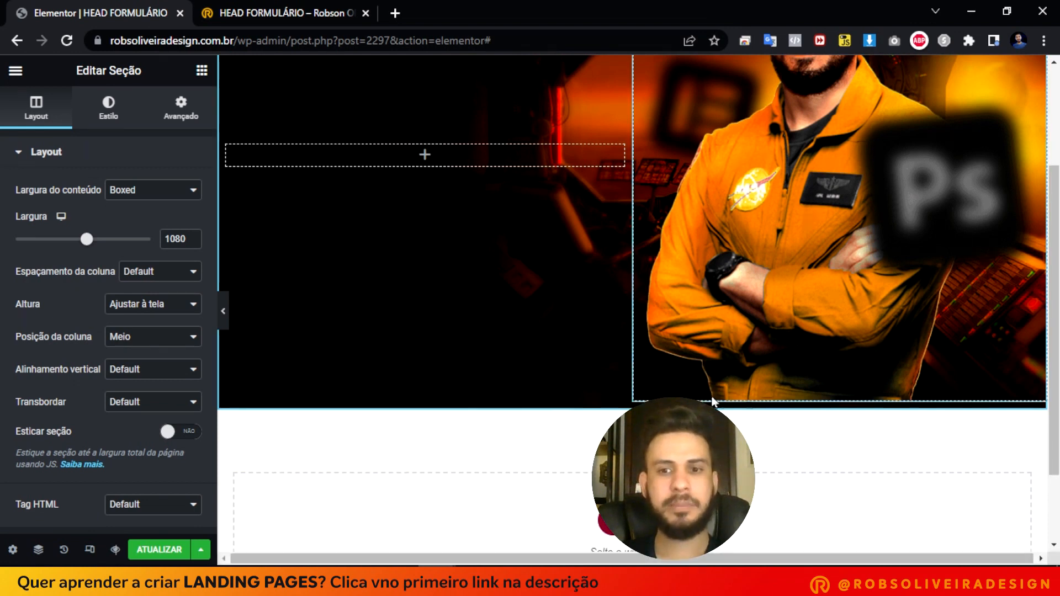
scroll(815, 409, up, 3)
scroll(620, 342, down, 3)
scroll(619, 343, up, 3)
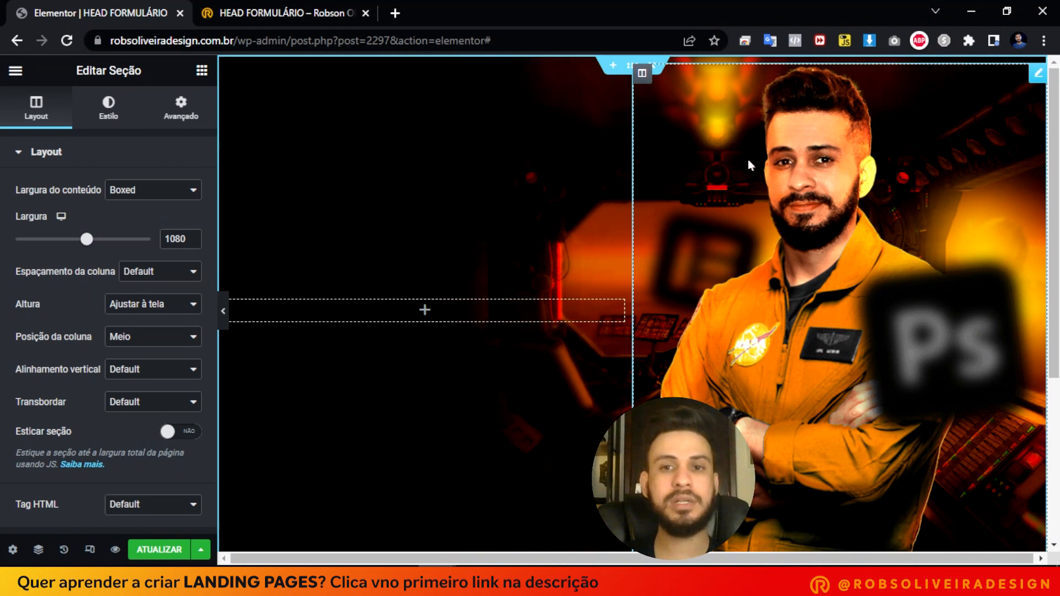
scroll(748, 158, down, 3)
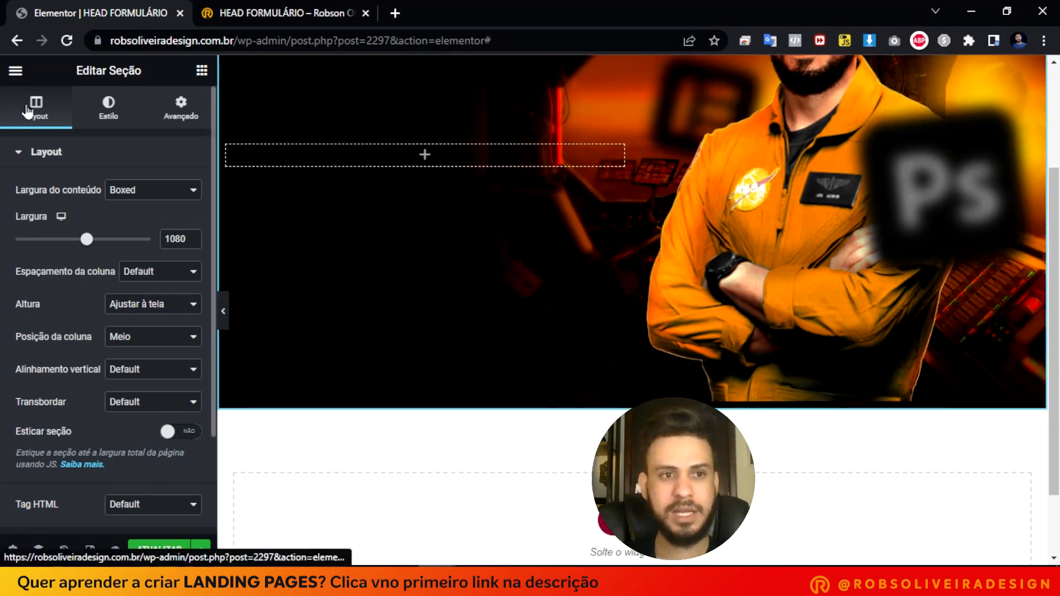
scroll(374, 159, up, 3)
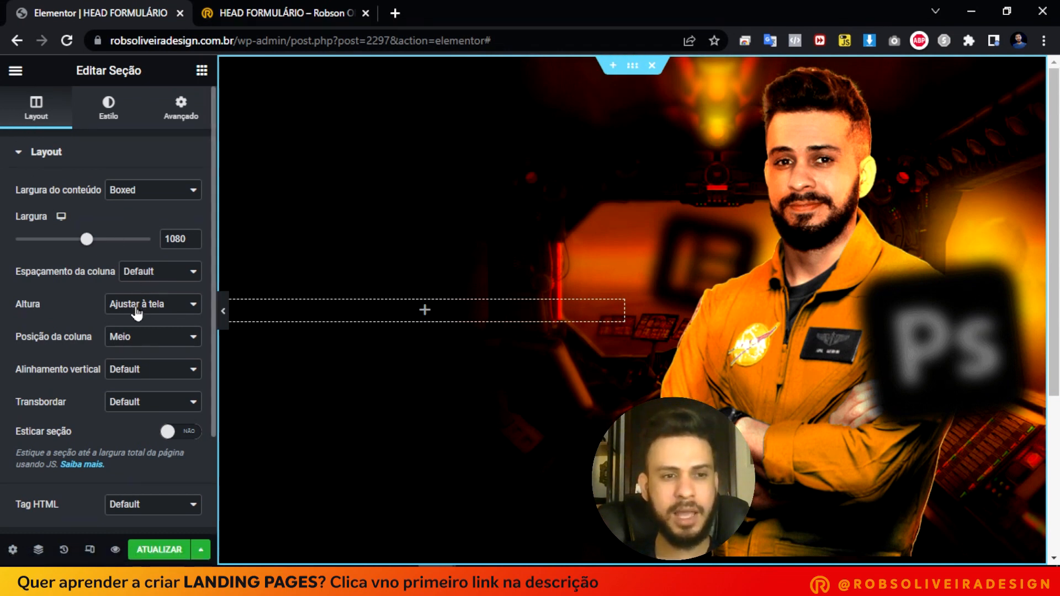
click(126, 339)
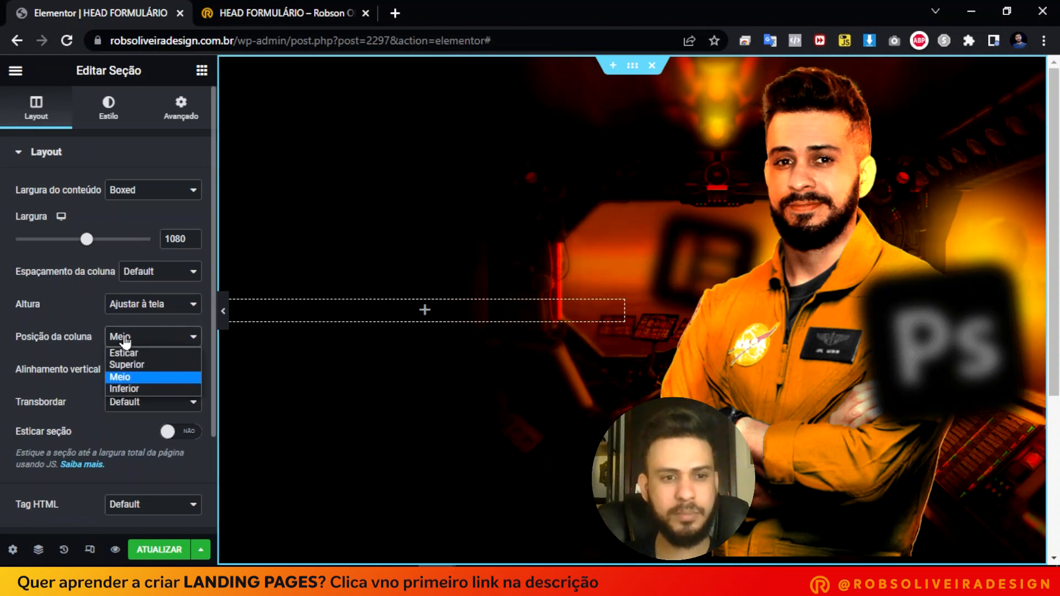
click(140, 390)
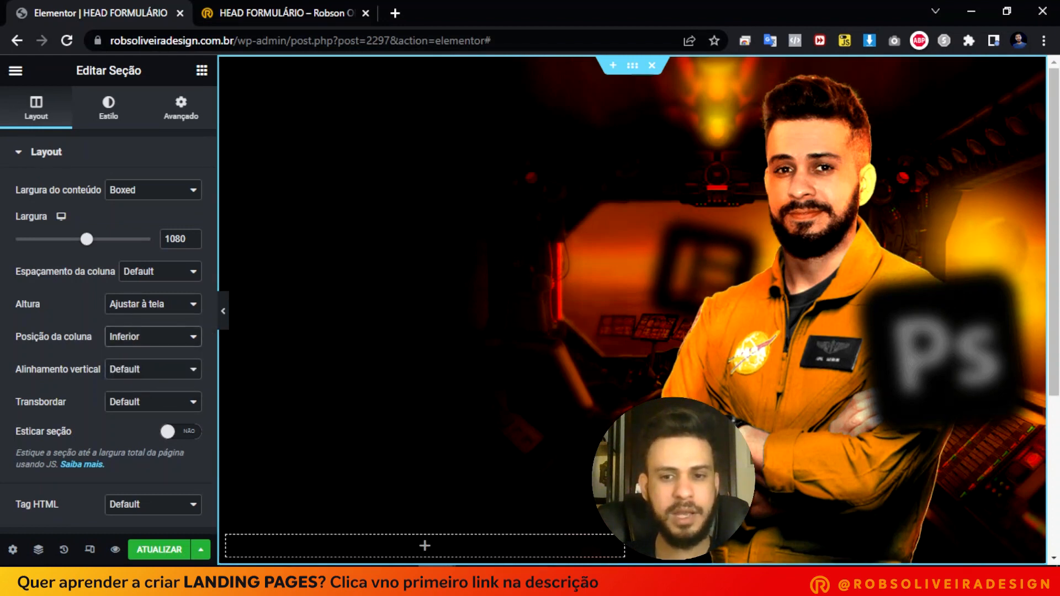
scroll(766, 380, down, 3)
scroll(775, 413, up, 3)
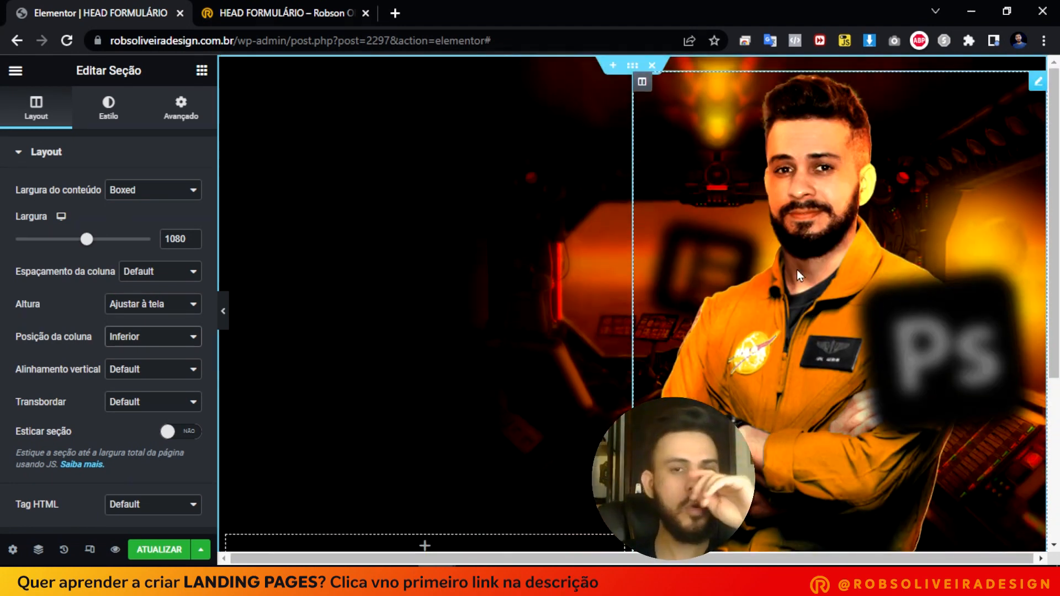
click(158, 558)
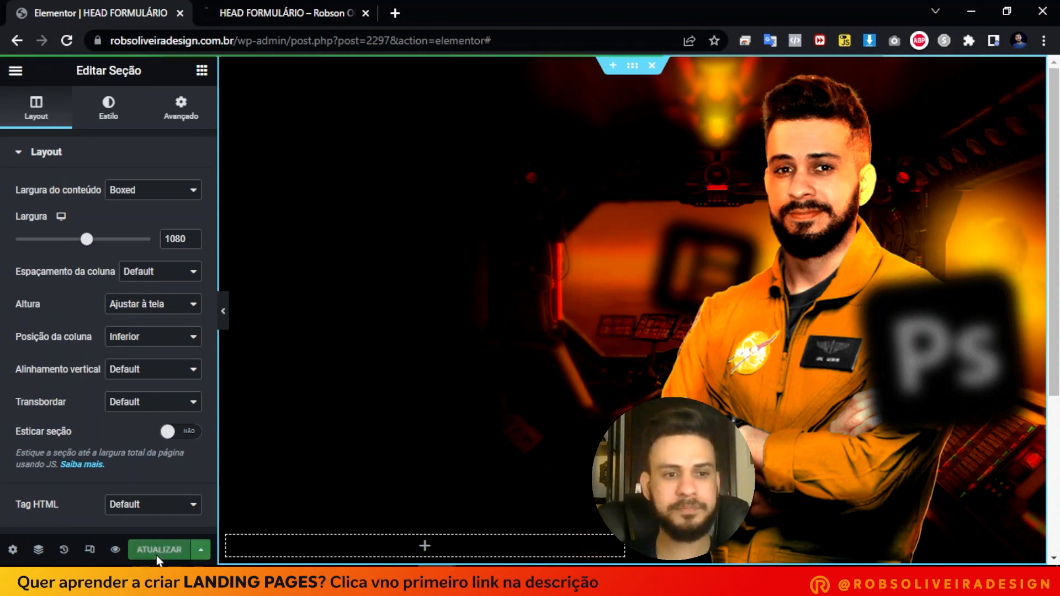
click(260, 7)
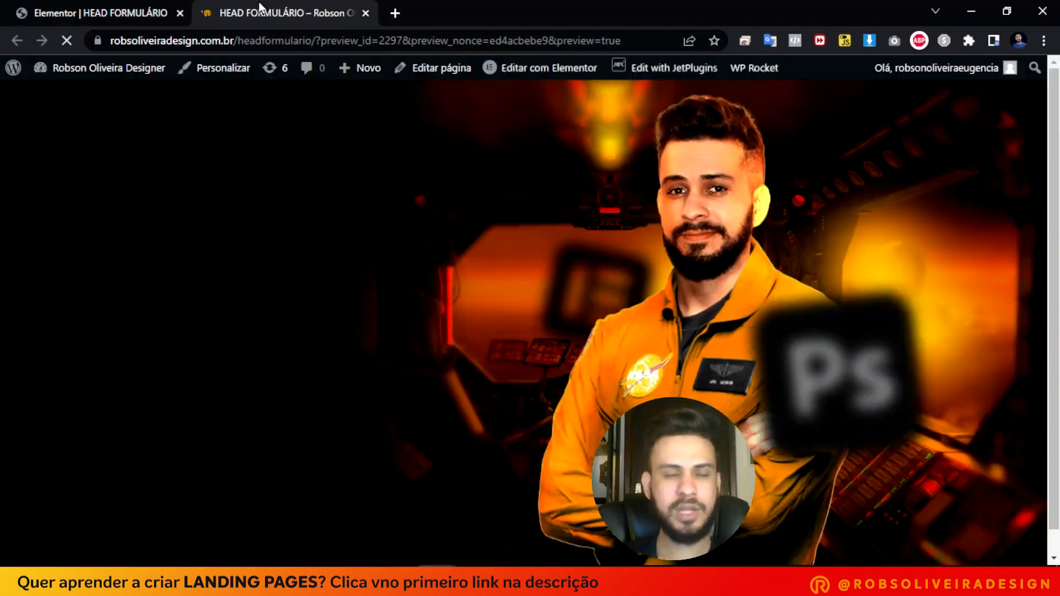
Examine the previewed hero section's lower edge at reduced zoom levels and return to the editor at normal zoom.
scroll(672, 331, down, 1)
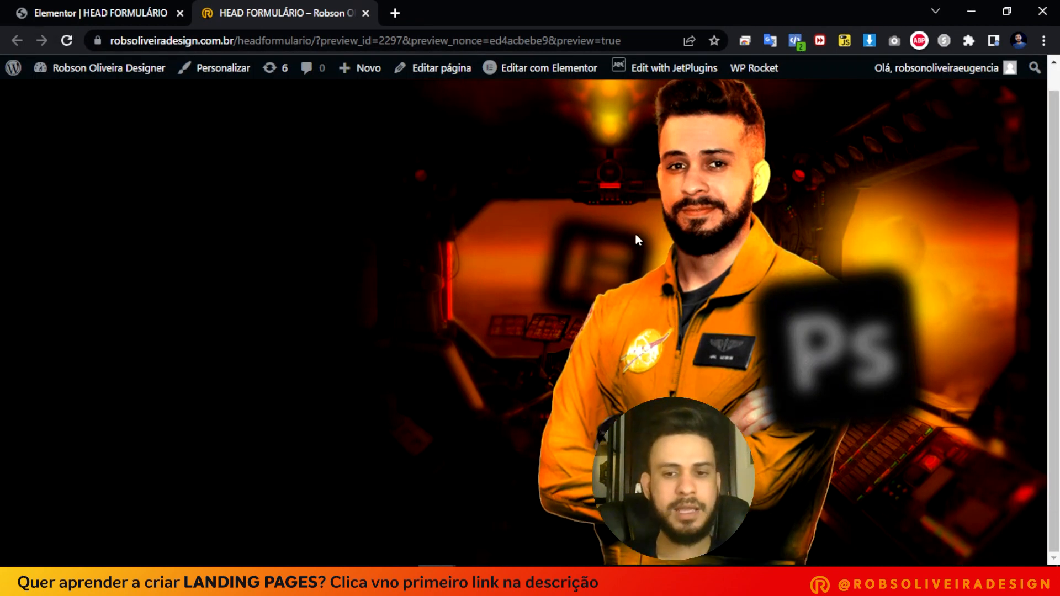
key(ctrl+minus)
key(ctrl+minus)
key(ctrl+minus)
key(ctrl+minus)
key(ctrl+minus)
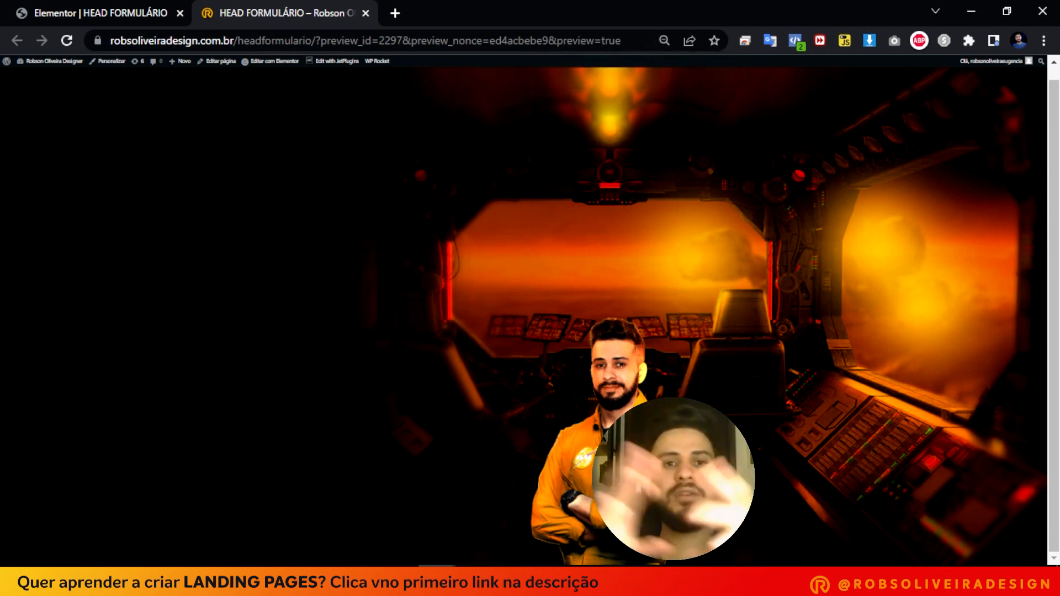
click(130, 10)
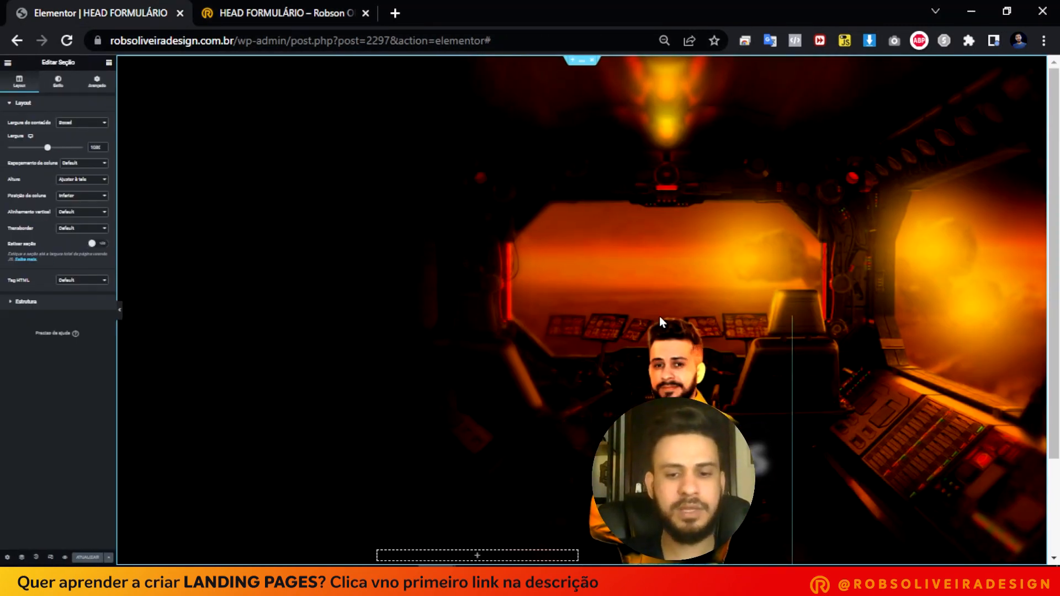
key(ctrl+0)
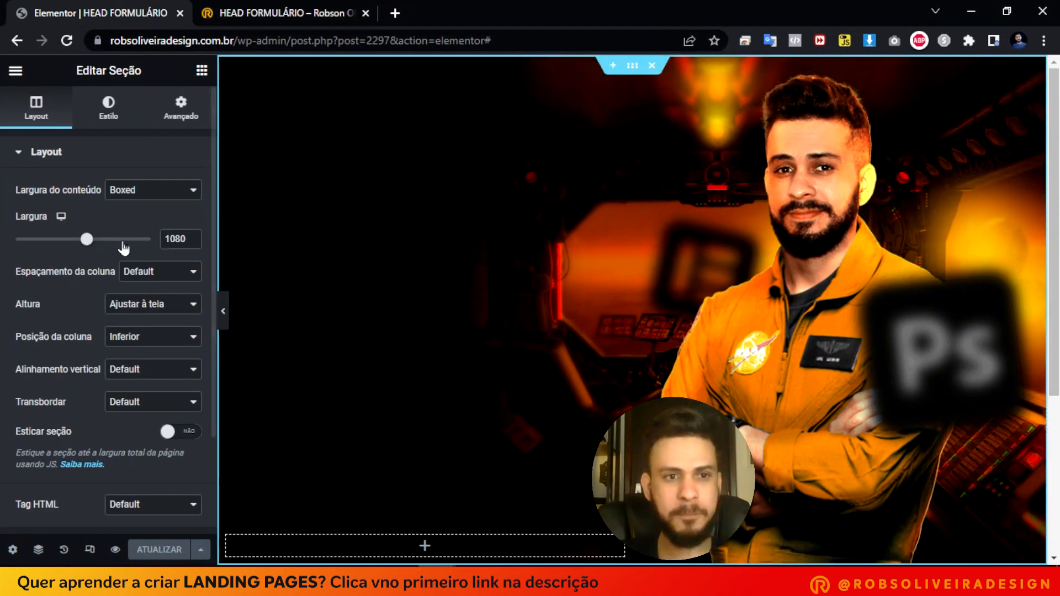
Set the hero section's column position to Meio, update the page and reload its preview.
click(136, 338)
click(142, 371)
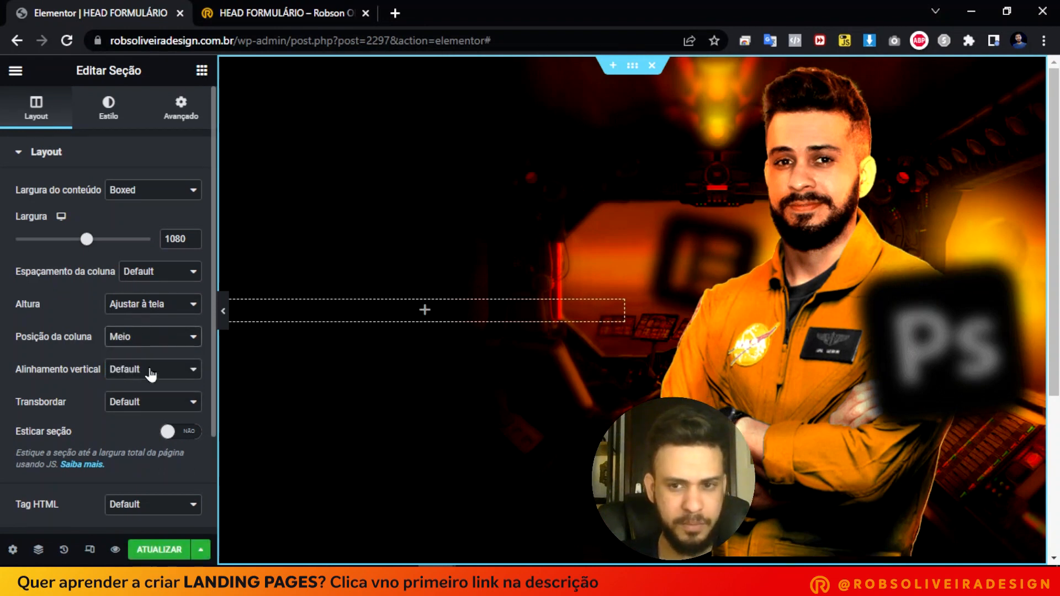
click(159, 549)
click(115, 549)
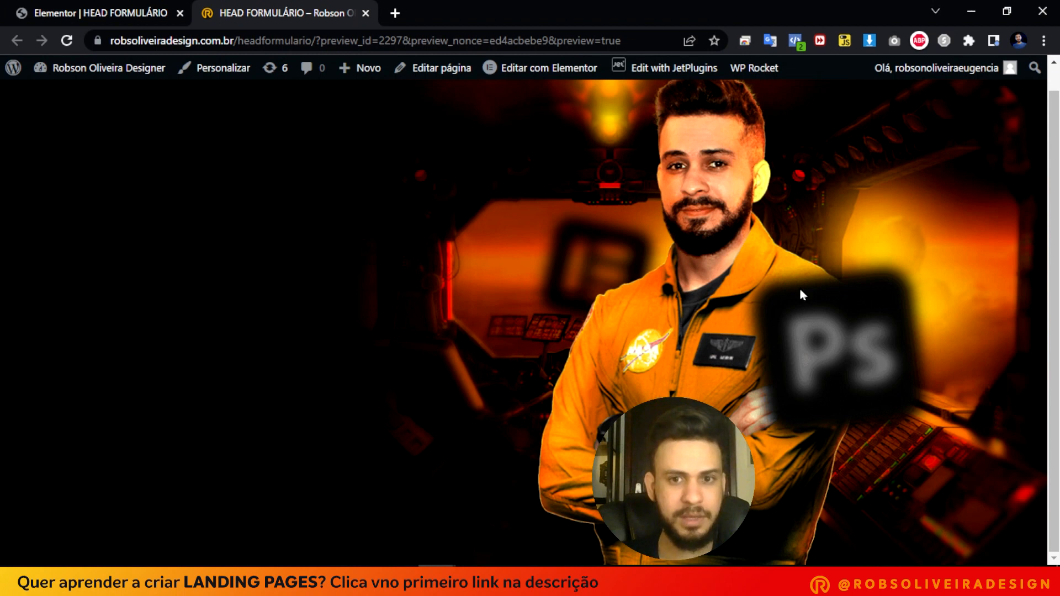
key(F5)
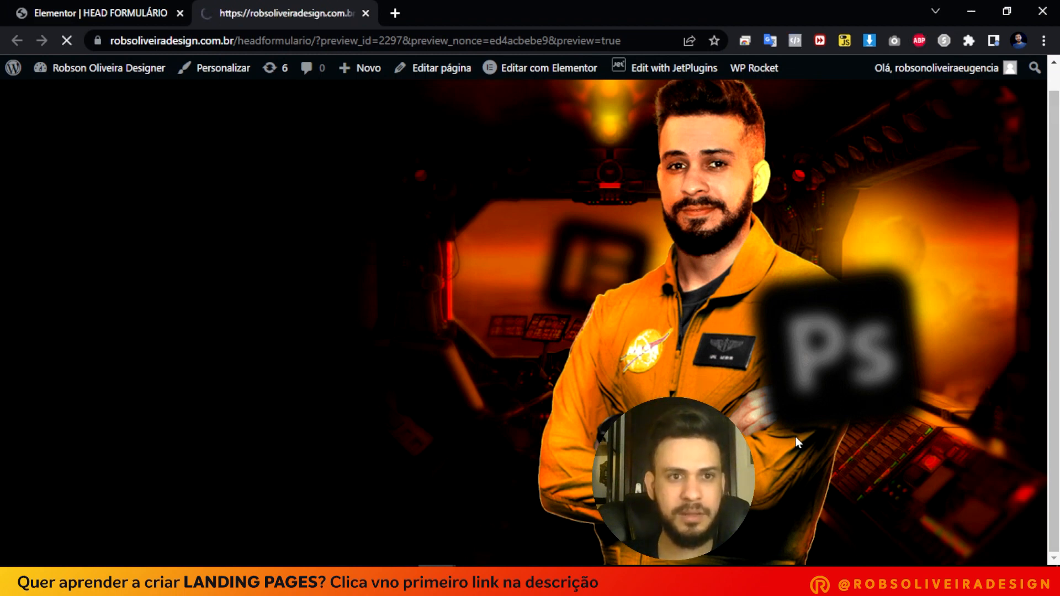
Compare the astronaut image's position in the preview at several zoom levels down to 25% and return to the editor.
key(ctrl+minus)
key(ctrl+minus)
key(ctrl+minus)
key(ctrl+minus)
key(ctrl+minus)
key(ctrl+minus)
key(ctrl+minus)
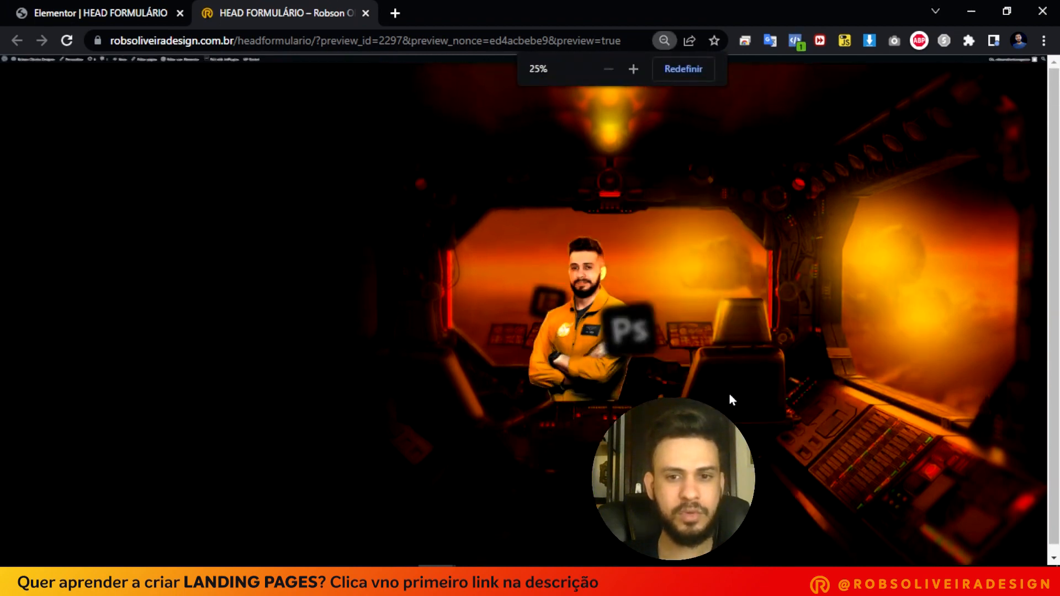
key(ctrl+plus)
key(ctrl+plus)
key(ctrl+plus)
key(ctrl+plus)
key(ctrl+minus)
key(ctrl+minus)
key(ctrl+minus)
key(ctrl+plus)
key(ctrl+plus)
key(ctrl+plus)
key(ctrl+plus)
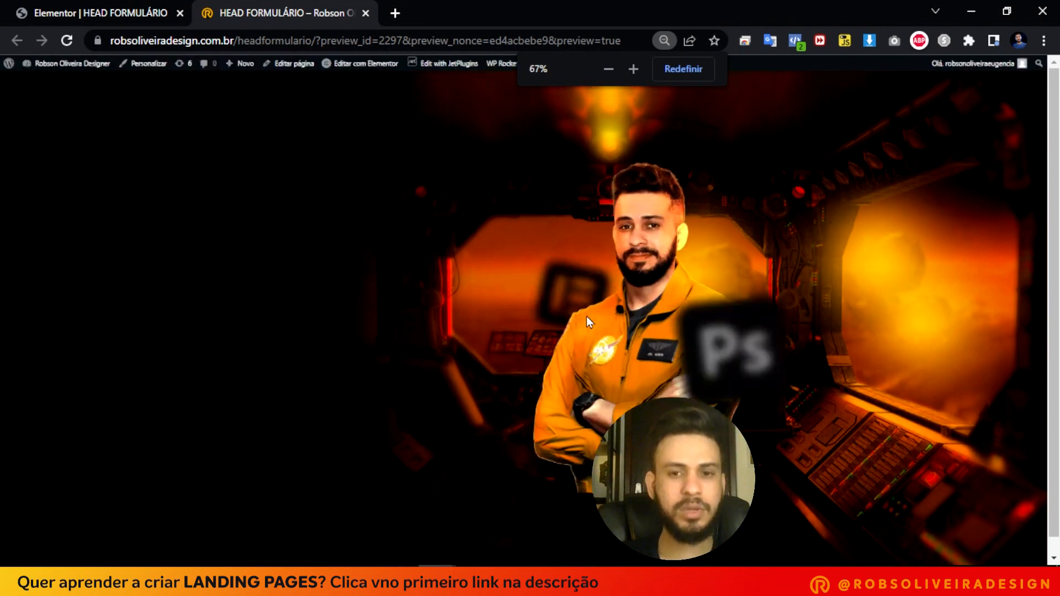
key(ctrl+minus)
key(ctrl+minus)
key(ctrl+minus)
key(ctrl+minus)
key(ctrl+plus)
key(ctrl+plus)
key(ctrl+plus)
key(ctrl+plus)
key(ctrl+minus)
key(ctrl+minus)
key(ctrl+minus)
key(ctrl+minus)
key(ctrl+plus)
key(ctrl+plus)
key(ctrl+plus)
key(ctrl+plus)
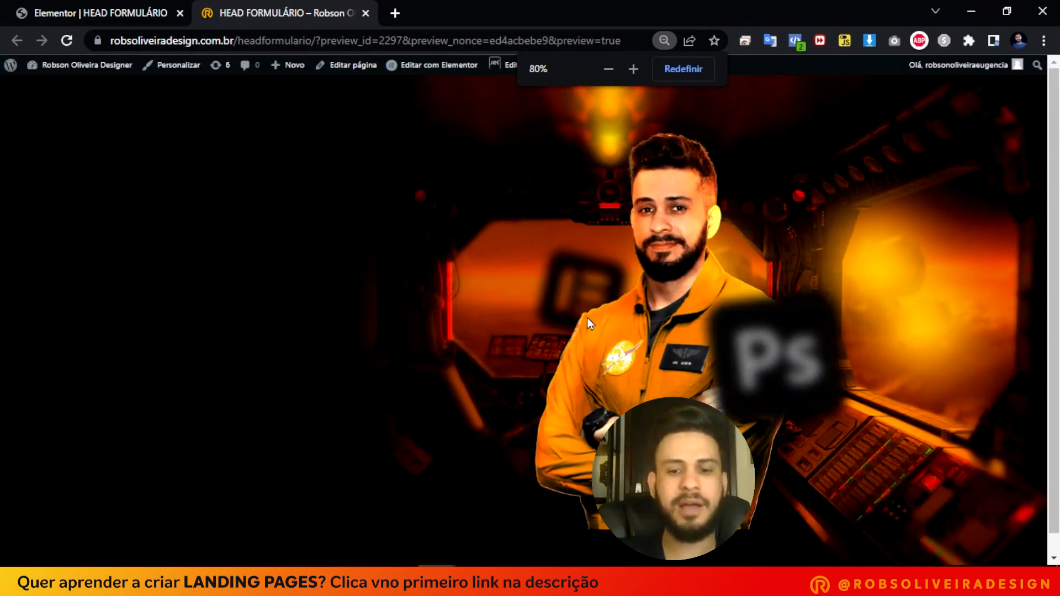
key(ctrl+plus)
key(ctrl+plus)
key(ctrl+shift+Tab)
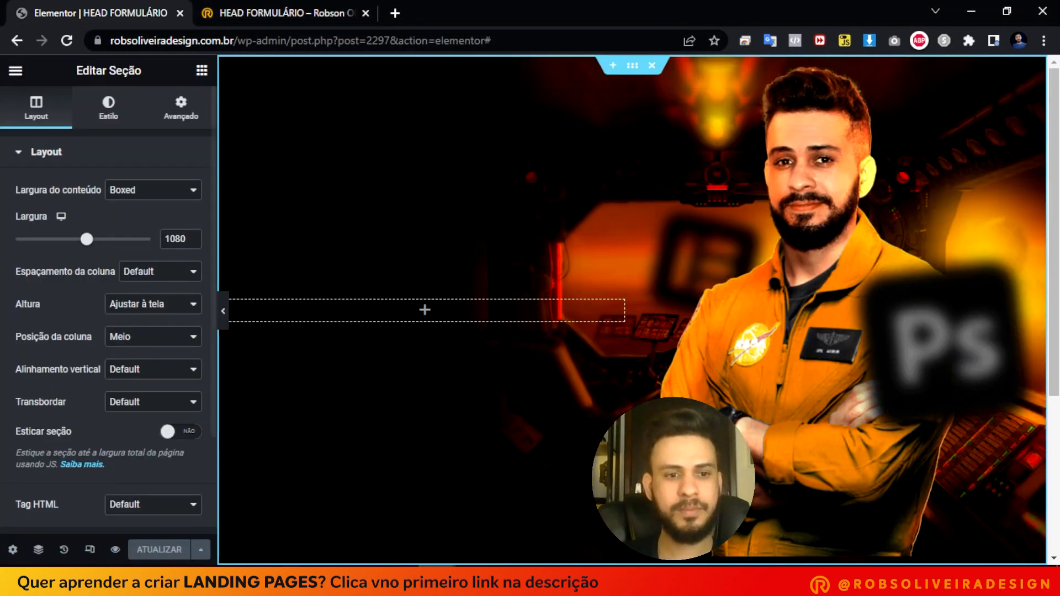
Set the hero section's column position to Inferior and its height to Altura mínima with a value of 450 px.
click(150, 338)
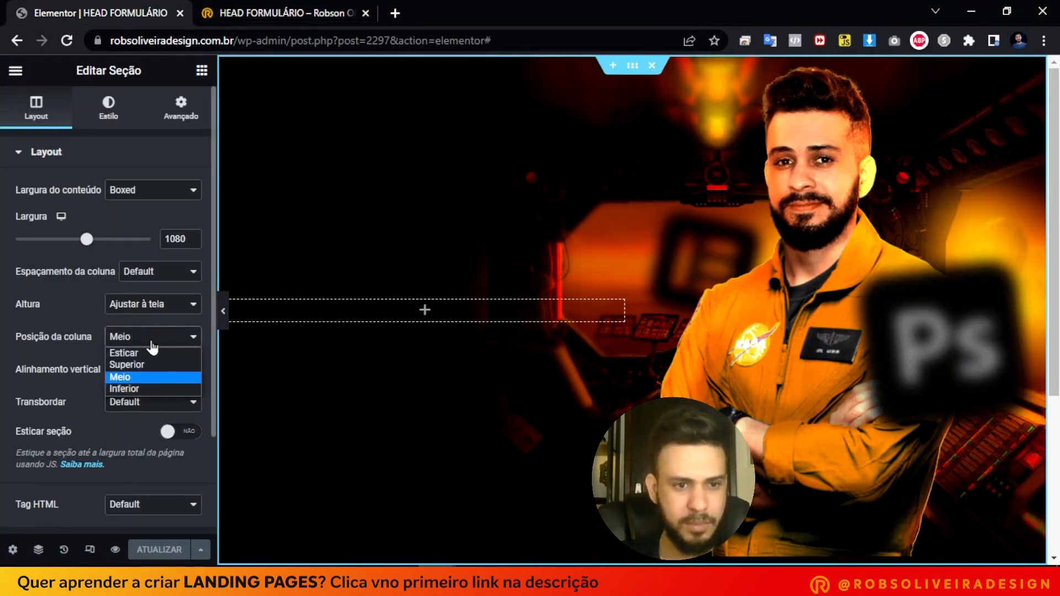
click(149, 388)
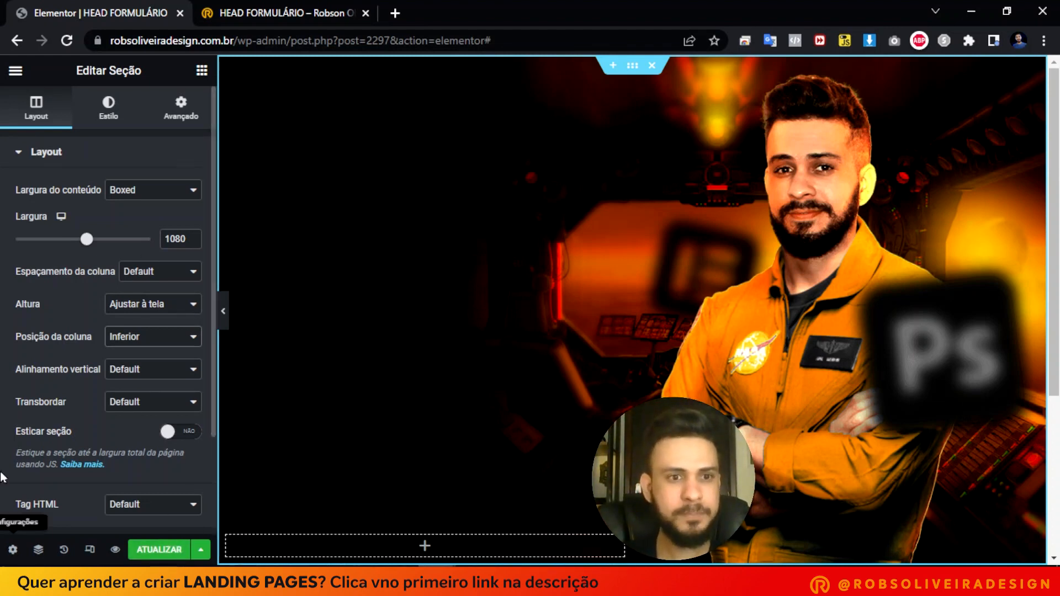
click(138, 312)
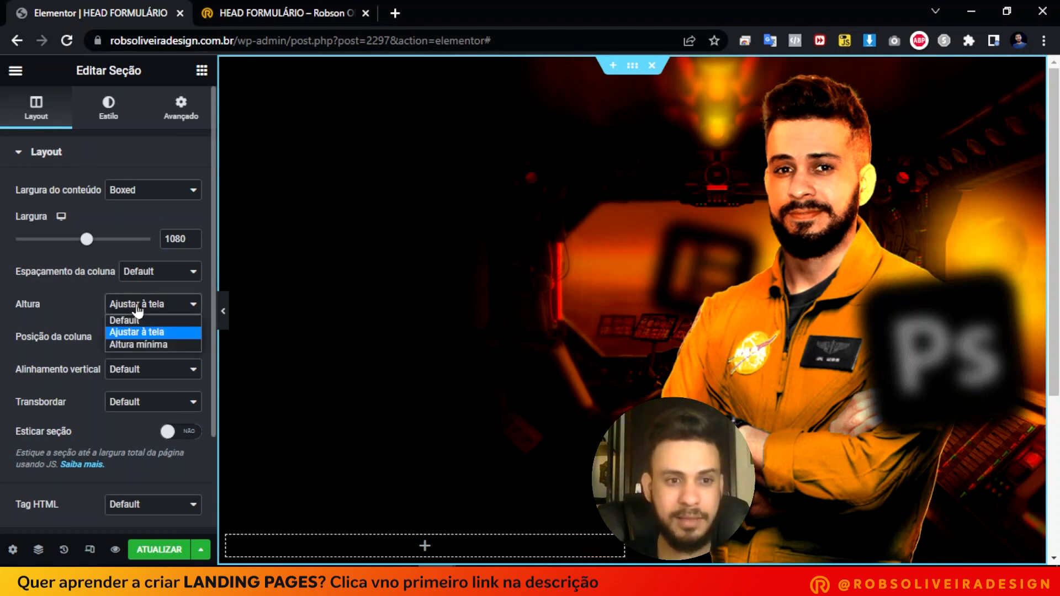
click(160, 345)
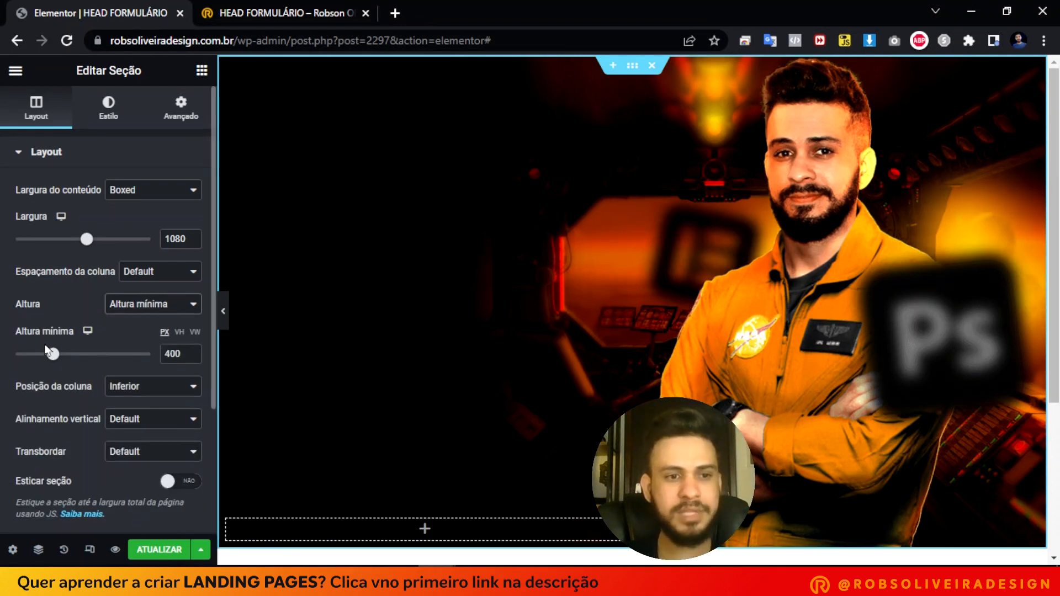
mouse_move(56, 354)
mouse_down()
mouse_move(71, 356)
mouse_move(51, 362)
mouse_move(65, 365)
mouse_up()
double_click(176, 354)
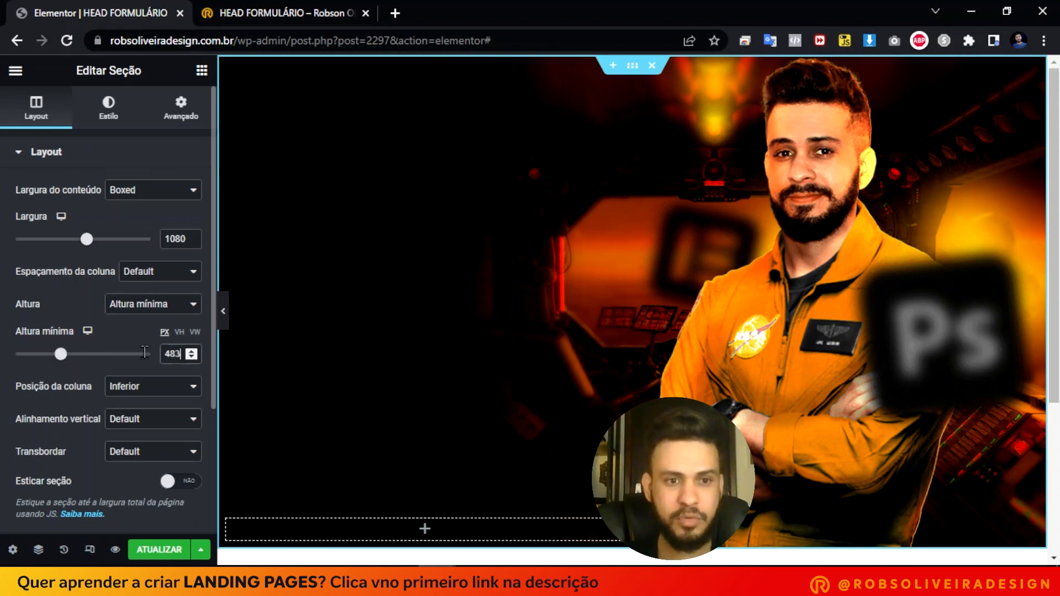
text(450)
scroll(631, 236, down, 4)
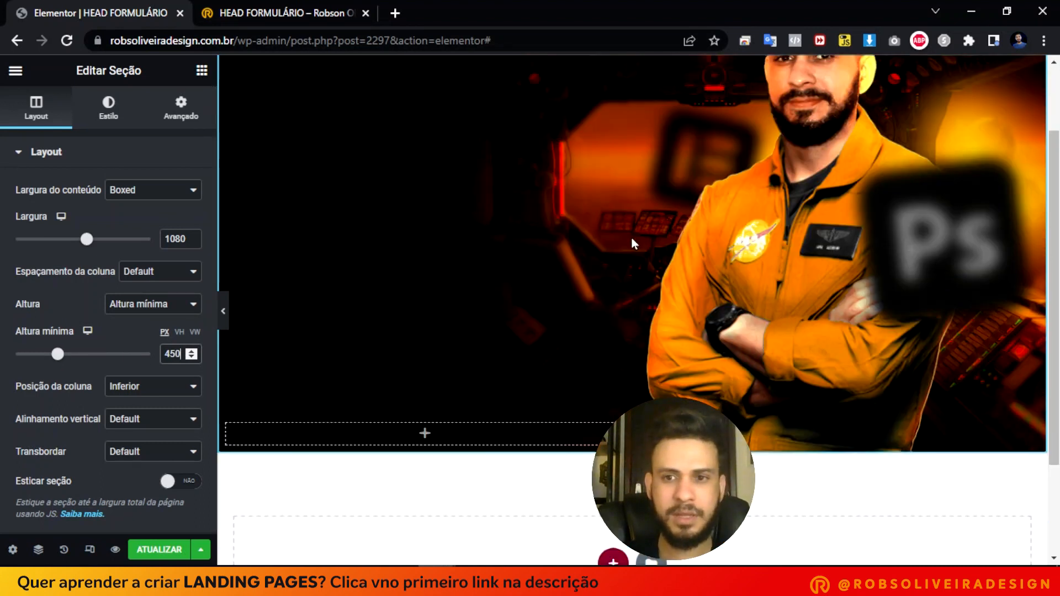
scroll(678, 289, up, 4)
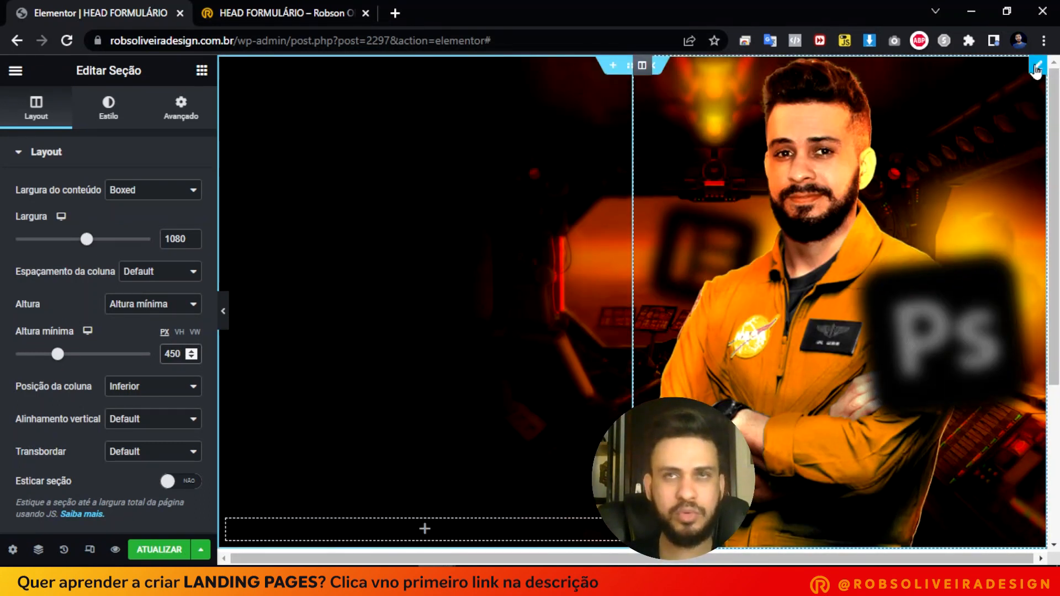
Set the astronaut image's maximum width to 80%.
click(1037, 68)
click(109, 108)
drag(153, 260, 126, 259)
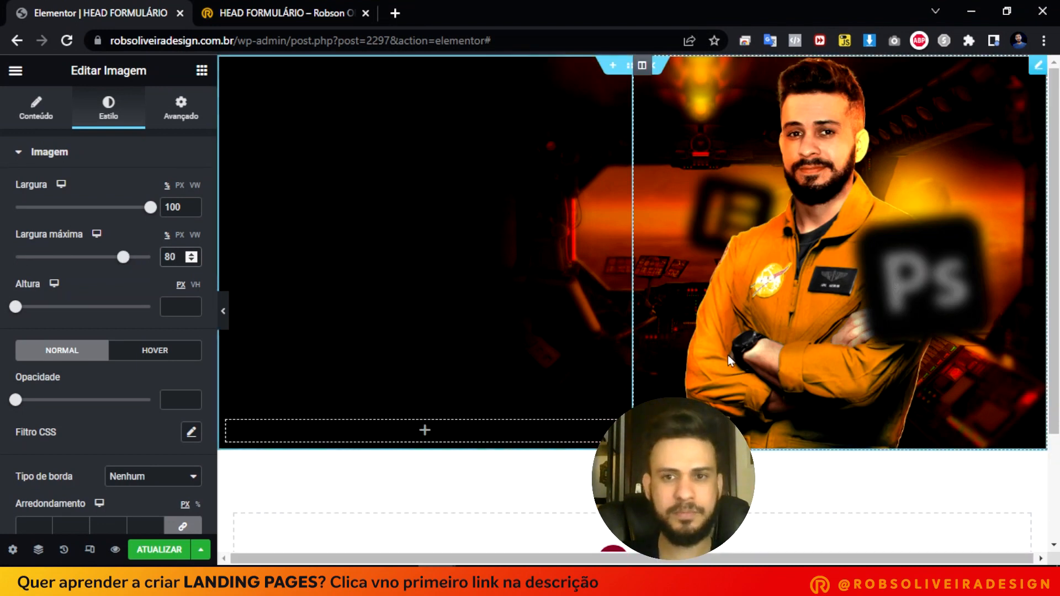
click(38, 111)
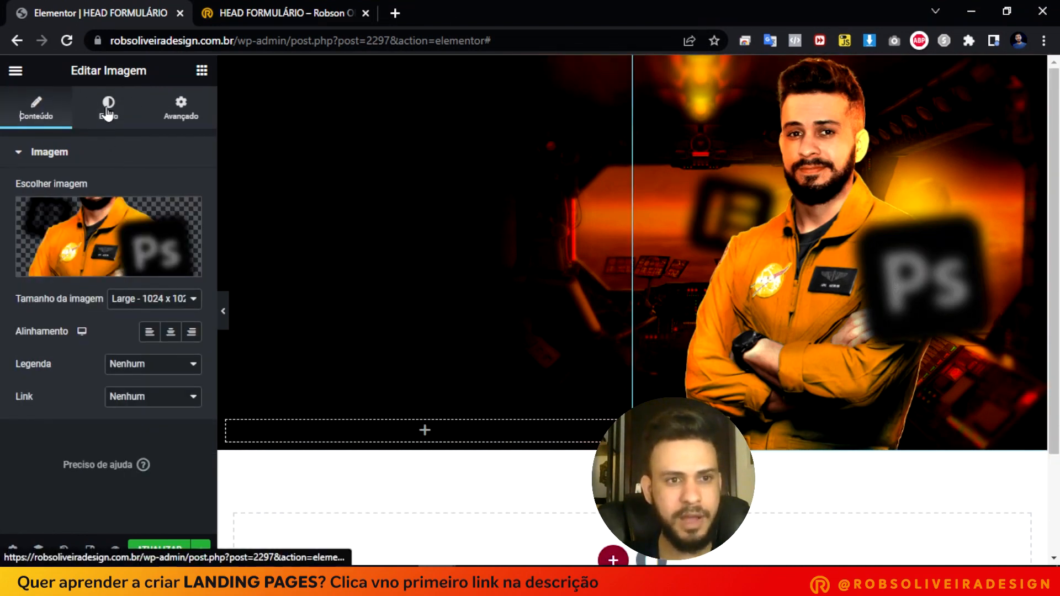
Set the hero section's minimum height to 550 px and update the page.
click(627, 68)
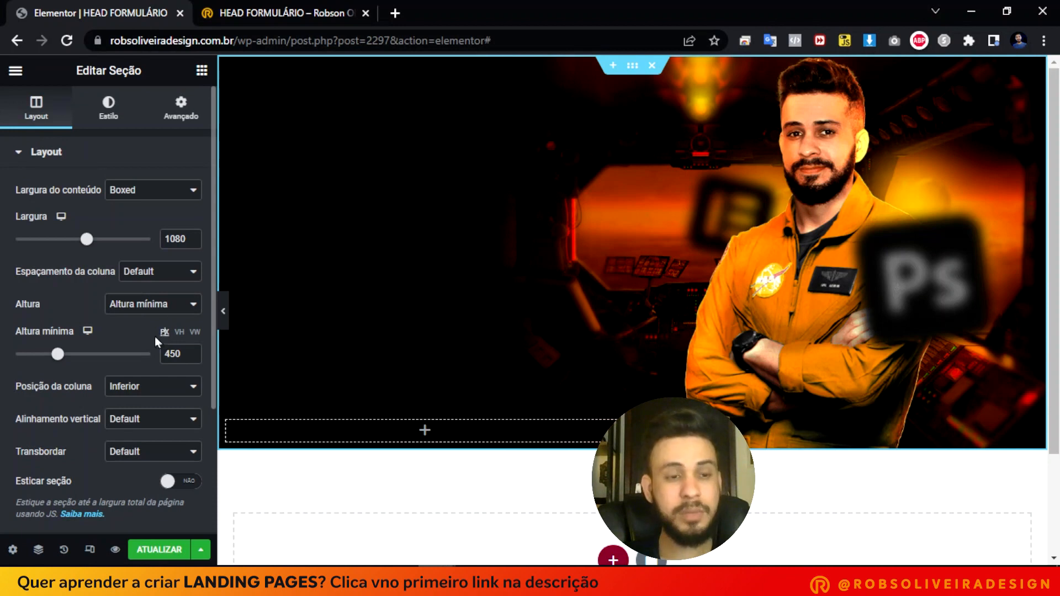
drag(53, 359, 69, 359)
drag(185, 354, 100, 358)
text(550)
click(136, 552)
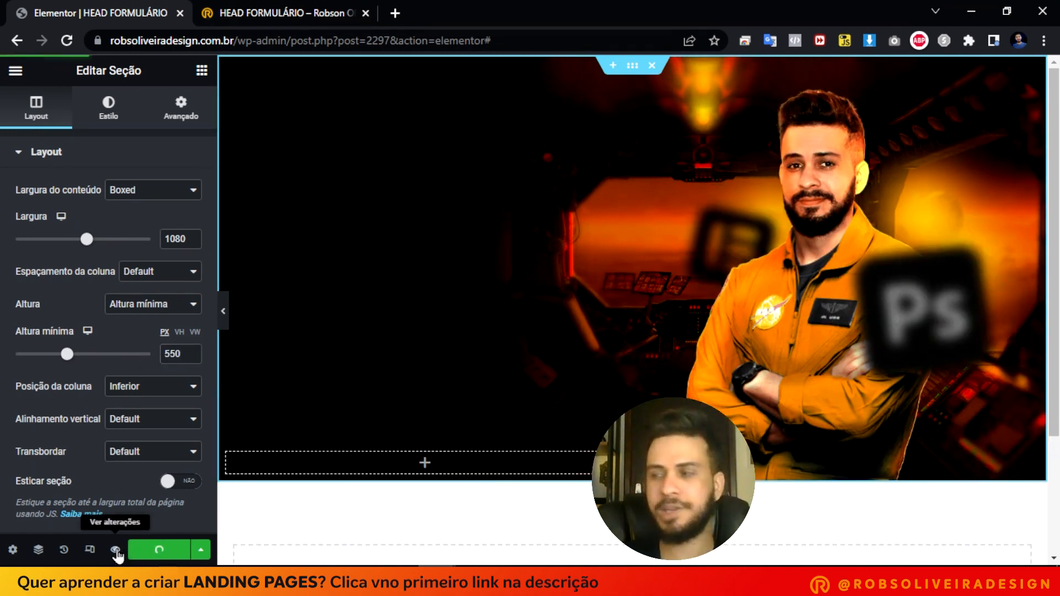
Preview the page and examine the hero section's height and lower edge at normal and reduced zoom.
click(117, 552)
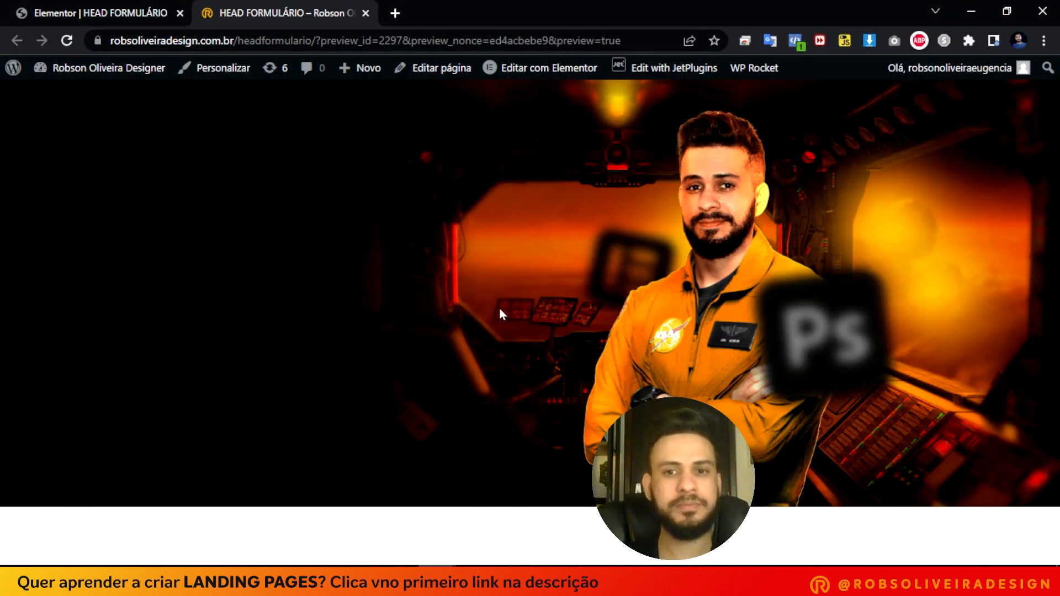
scroll(499, 307, down, 4)
scroll(499, 307, up, 5)
scroll(503, 313, down, 3)
scroll(504, 313, up, 3)
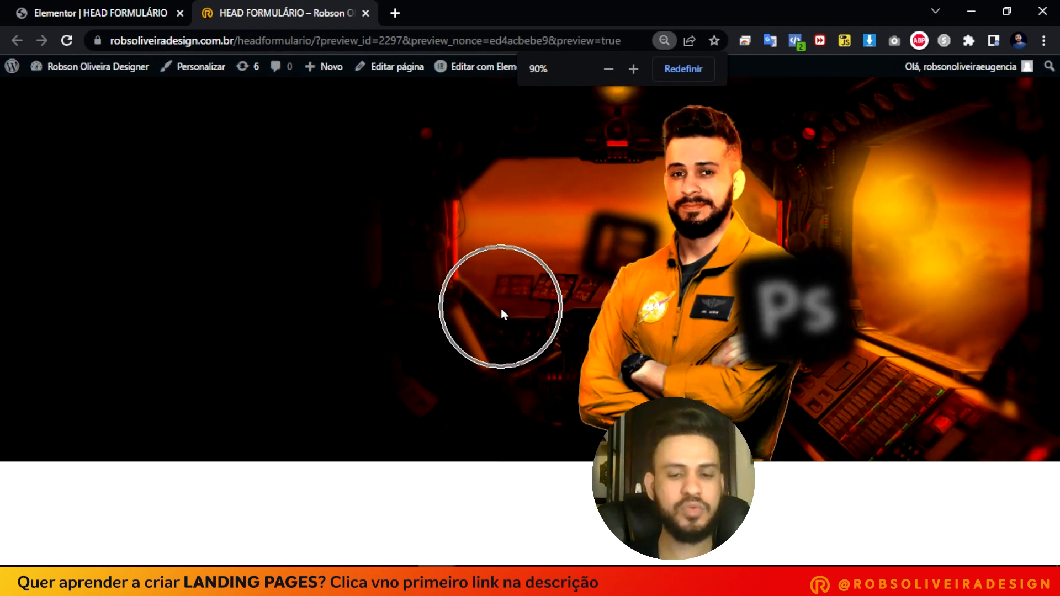
scroll(505, 310, down, 1)
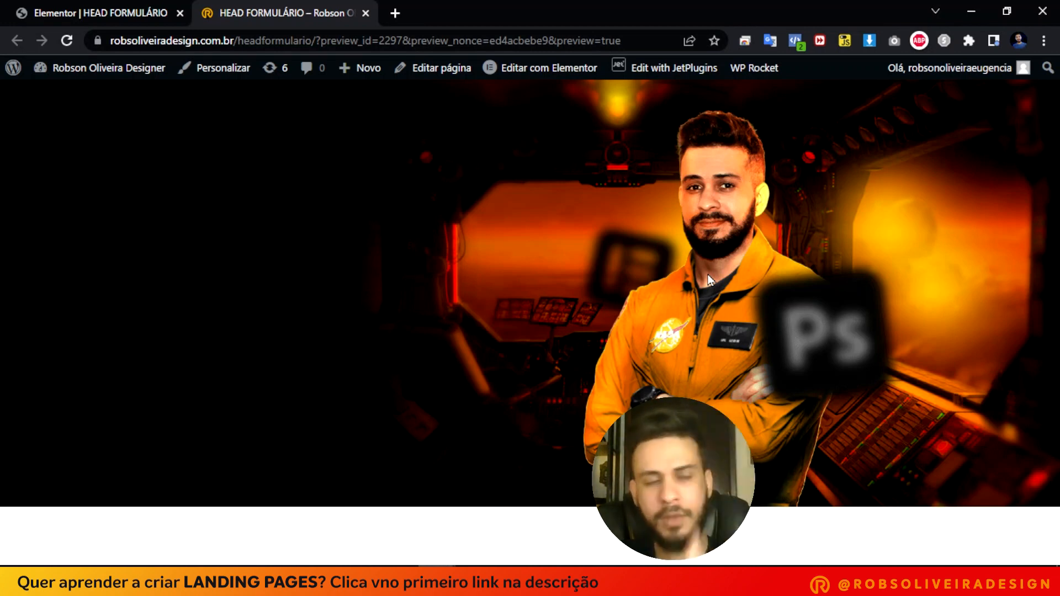
Try a minimum height of 100 VW for the hero section, settle on 50 VW, update the page and check its preview.
mouse_move(137, 7)
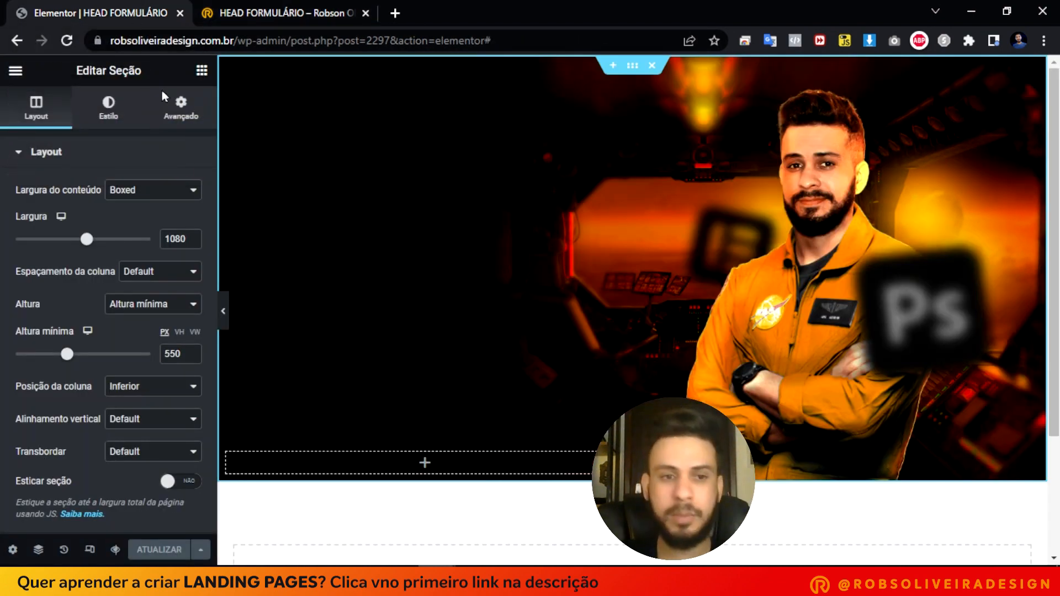
click(180, 333)
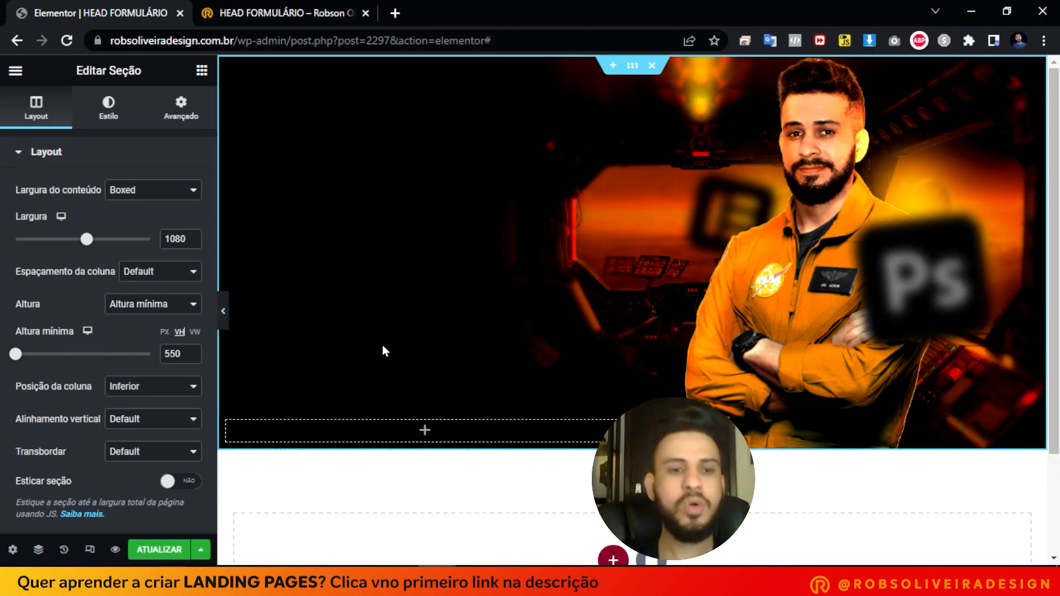
click(195, 335)
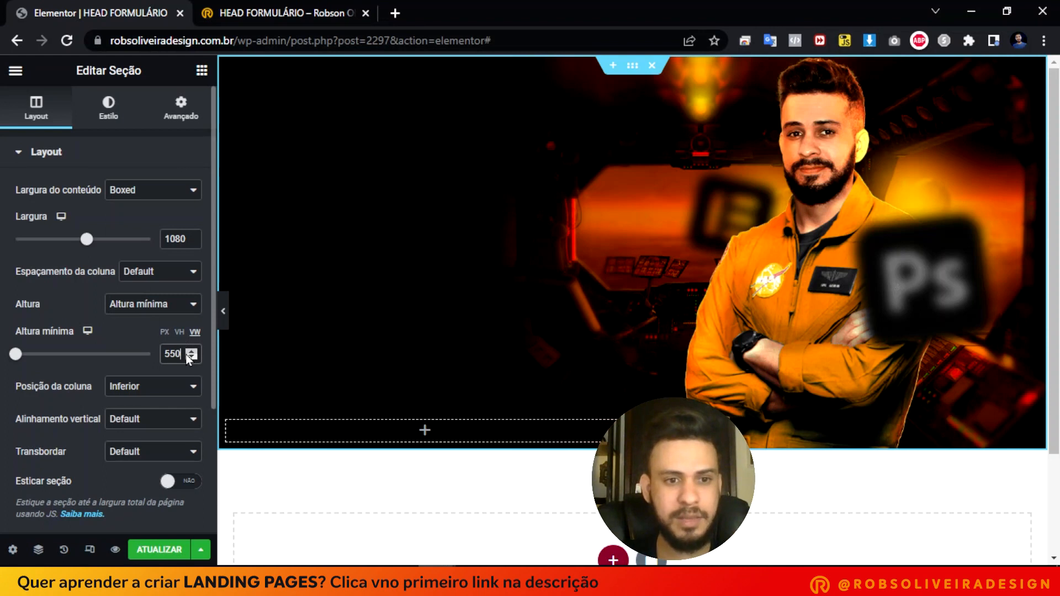
text(100)
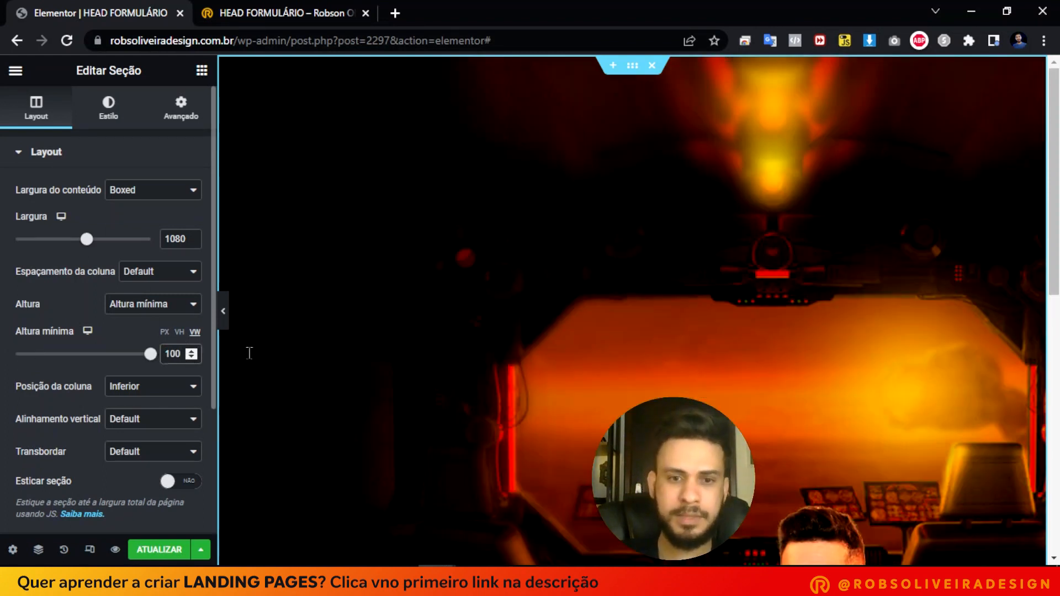
text(50)
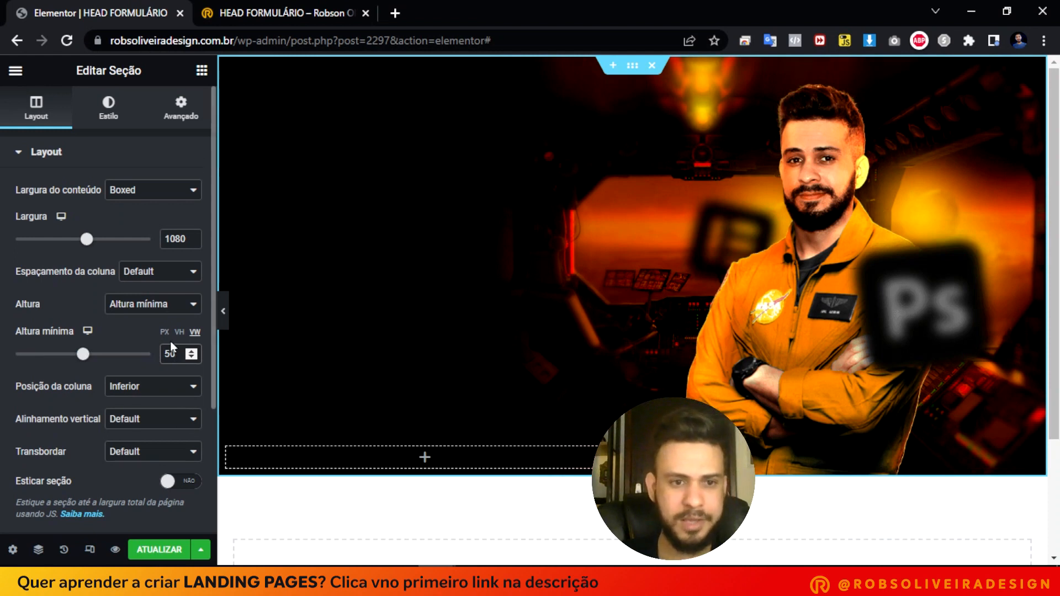
click(159, 549)
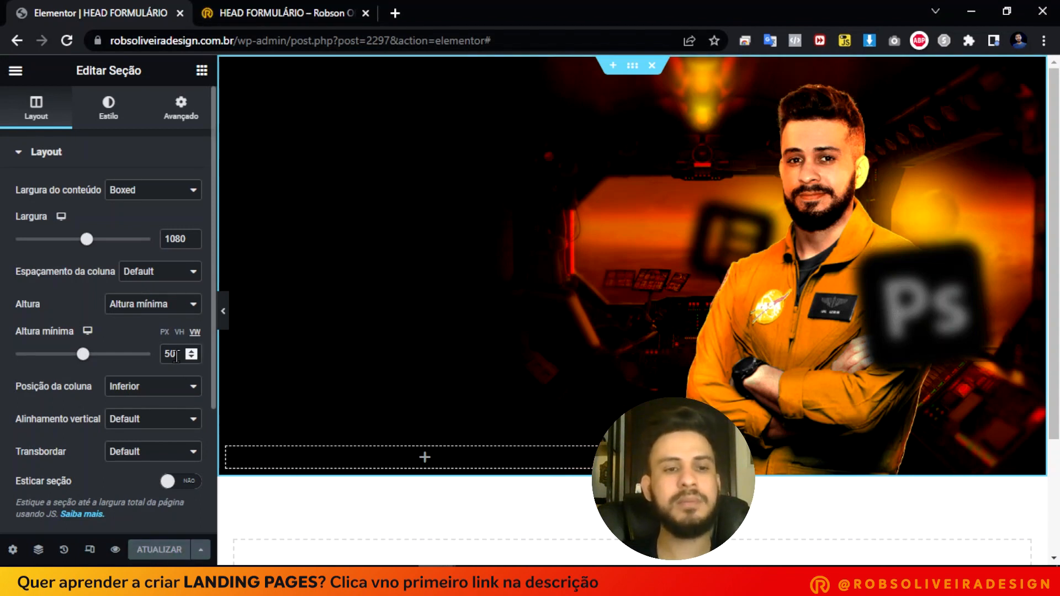
click(296, 15)
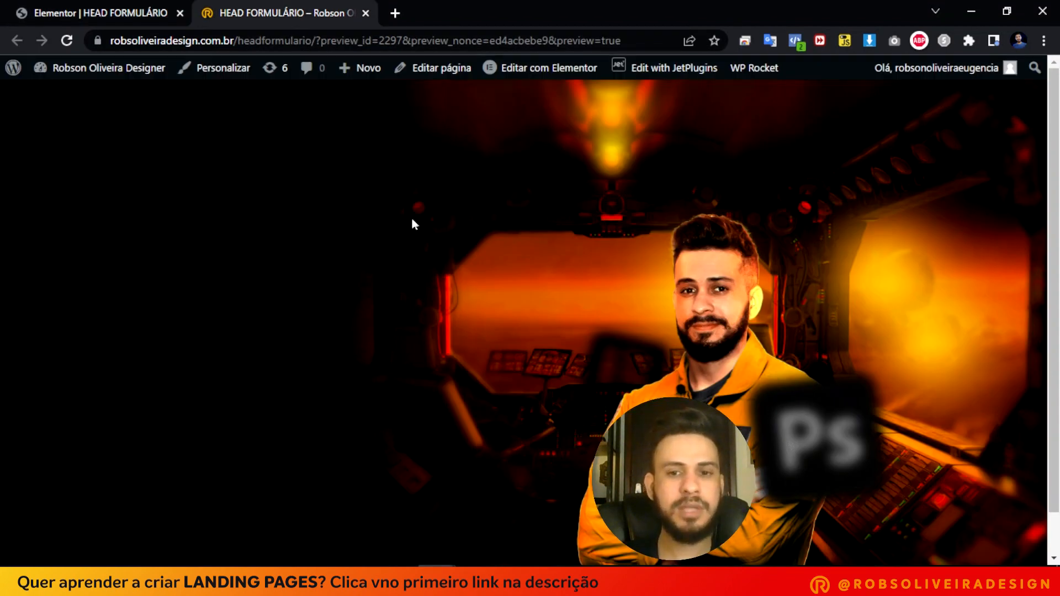
scroll(414, 224, down, 1)
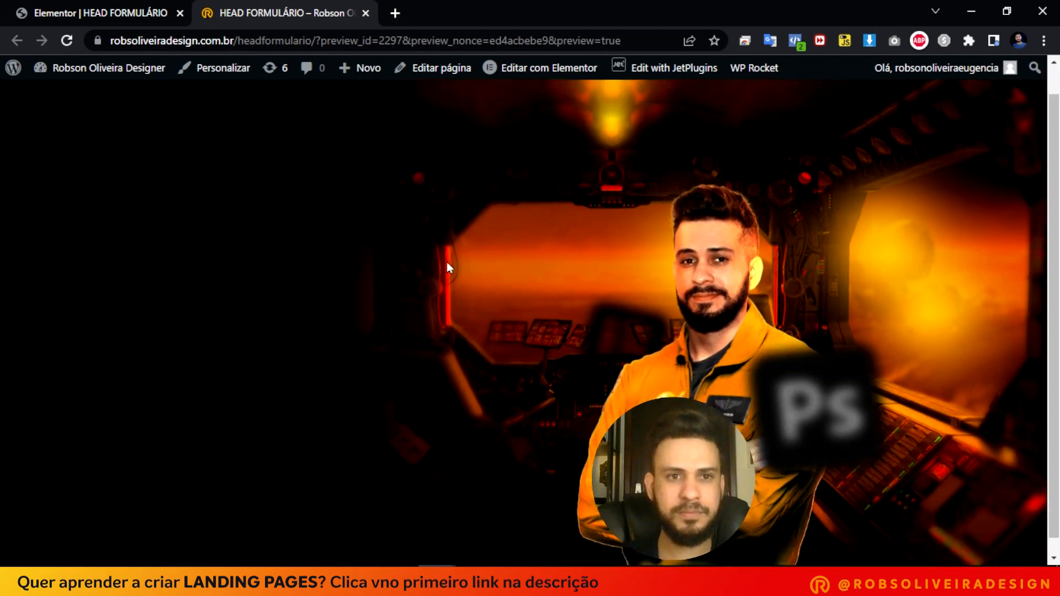
key(ctrl+shift+Tab)
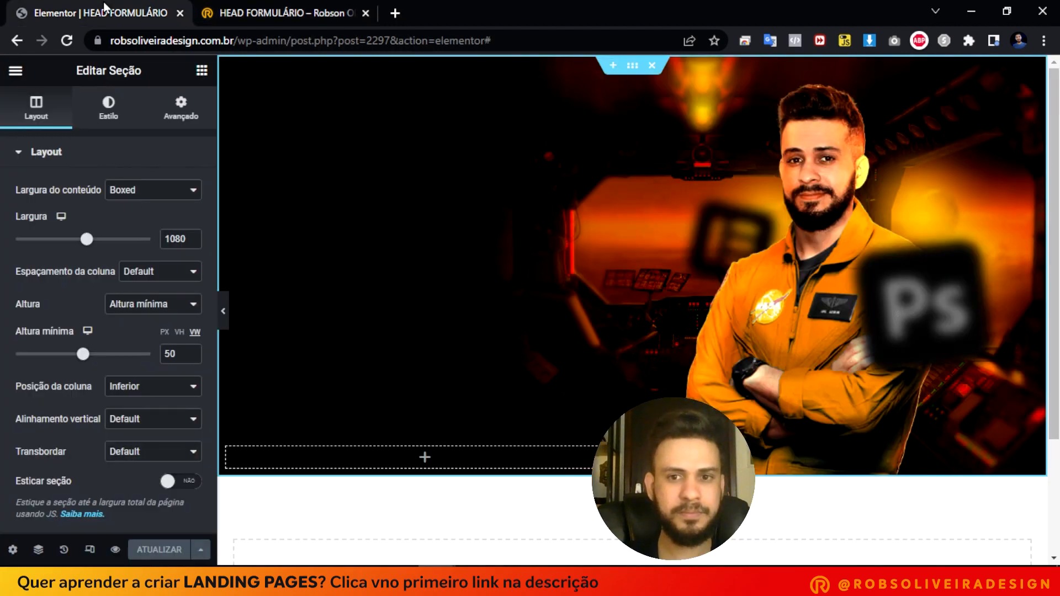
Switch the hero section's minimum height unit to VH with the value 50, update the page and check the result.
click(180, 332)
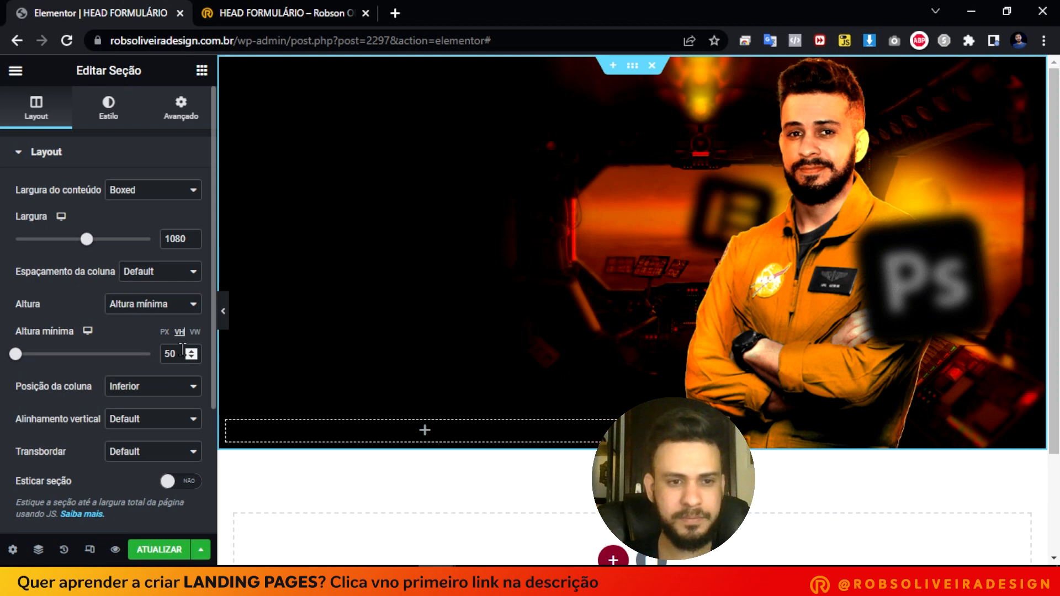
key(ctrl+s)
key(ctrl+Tab)
key(ctrl+shift+Tab)
key(ctrl+Tab)
key(ctrl+shift+Tab)
key(ctrl+plus)
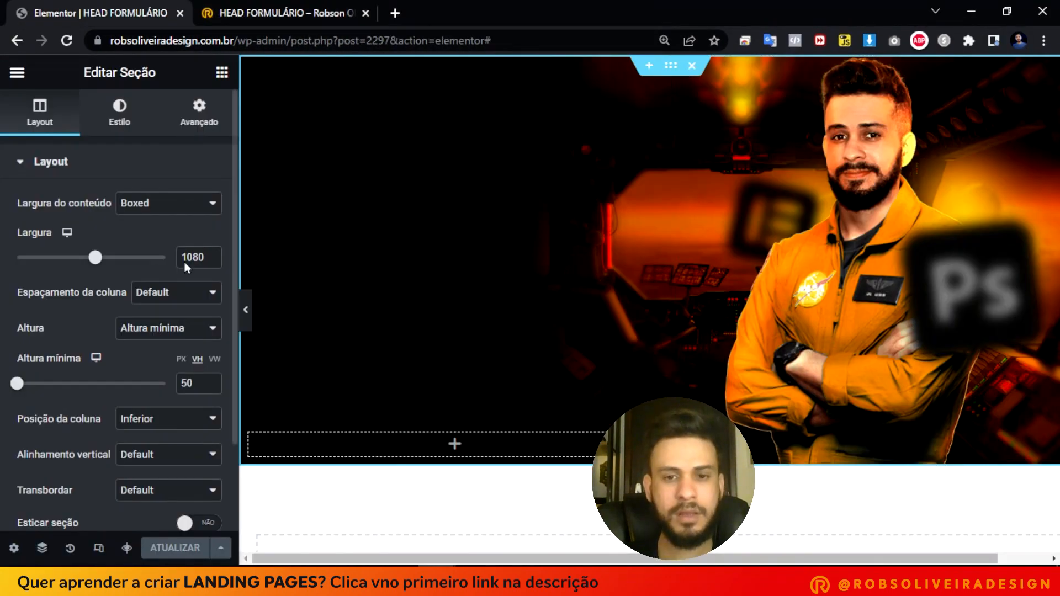
key(ctrl+minus)
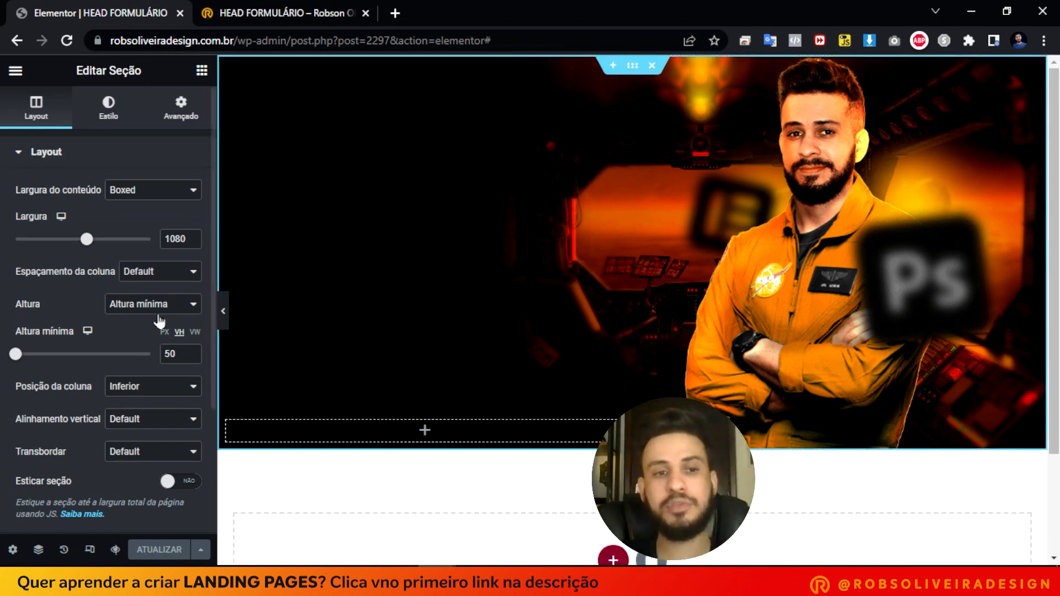
Try a minimum height of 55 VH for the hero section and step it back to 50 VH.
click(192, 351)
click(191, 352)
click(191, 352)
click(191, 352)
click(191, 352)
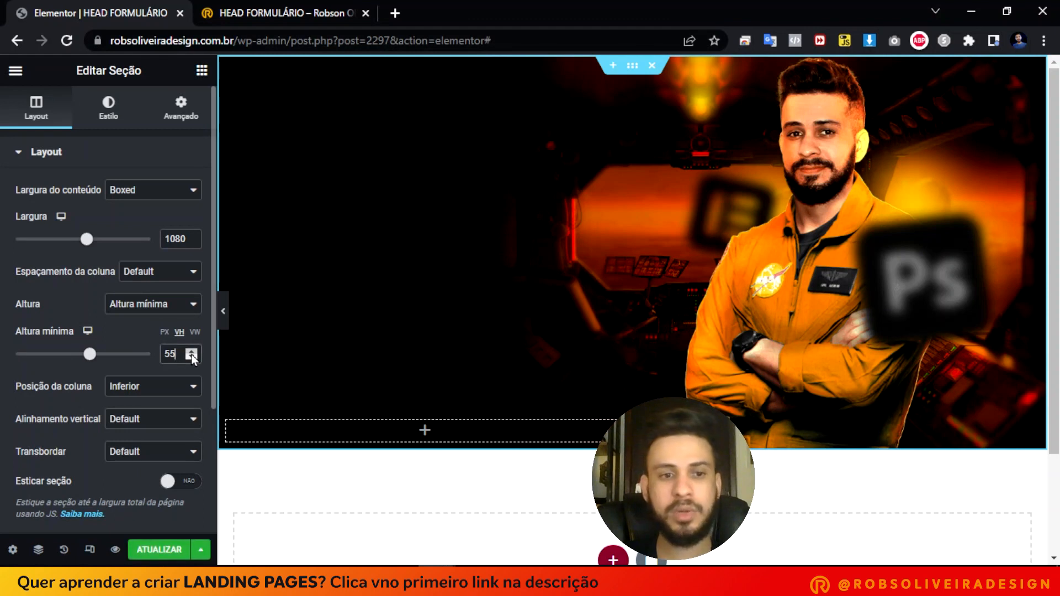
key(Down)
key(Down)
key(Down)
key(Down)
key(Down)
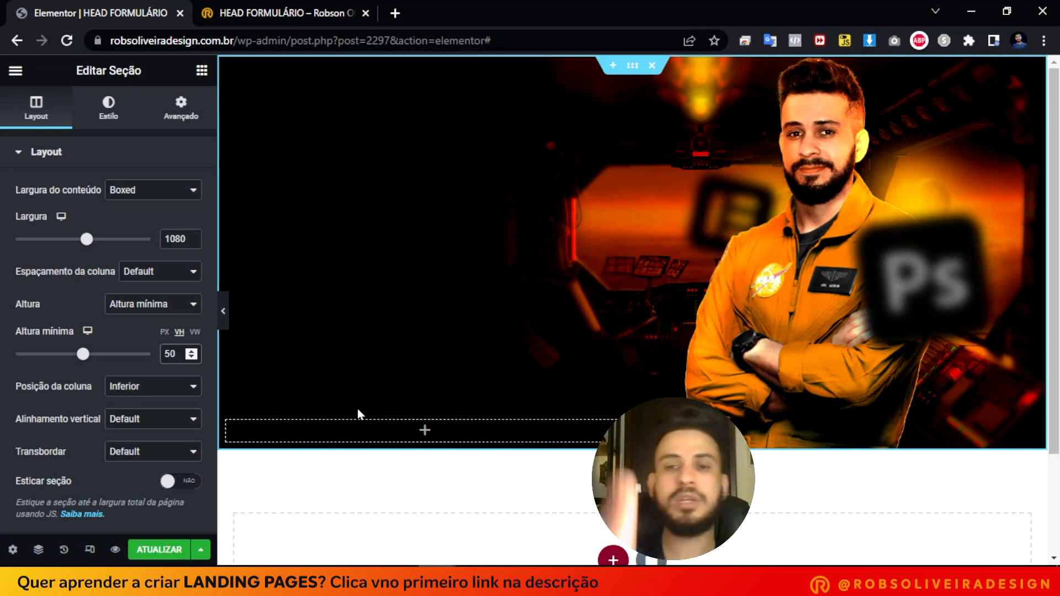
Set the hero section's minimum height to 65 VH, update the page and examine the refreshed preview.
key(BackSpace)
key(BackSpace)
text(65)
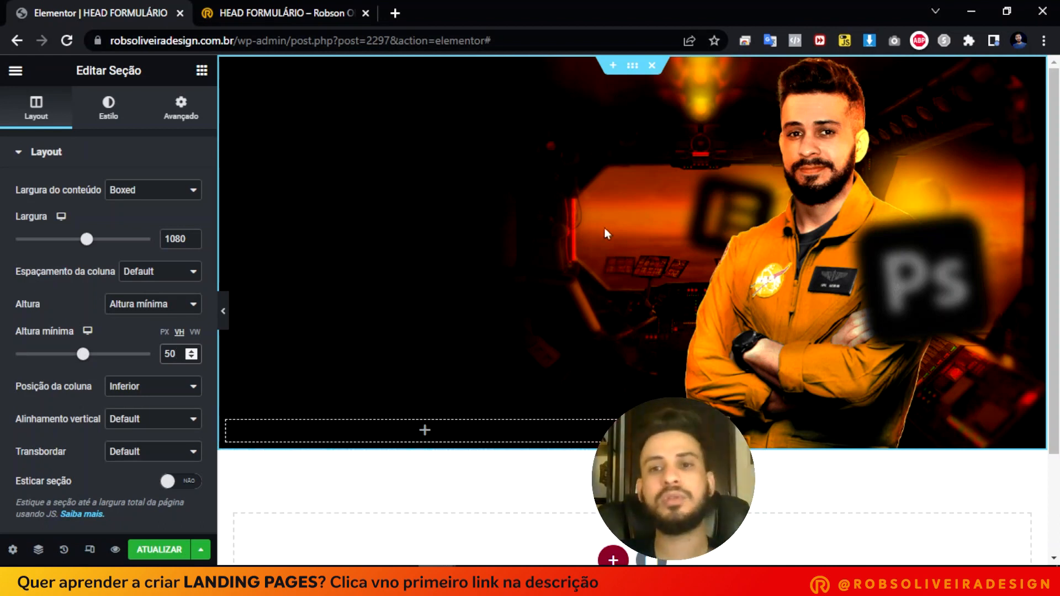
key(ctrl+s)
click(304, 8)
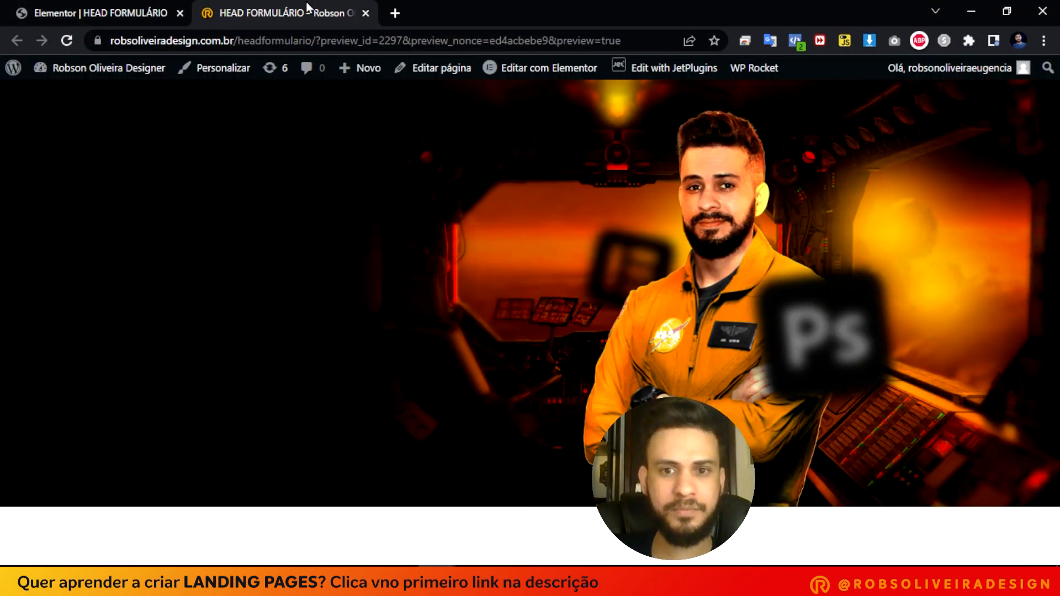
key(F5)
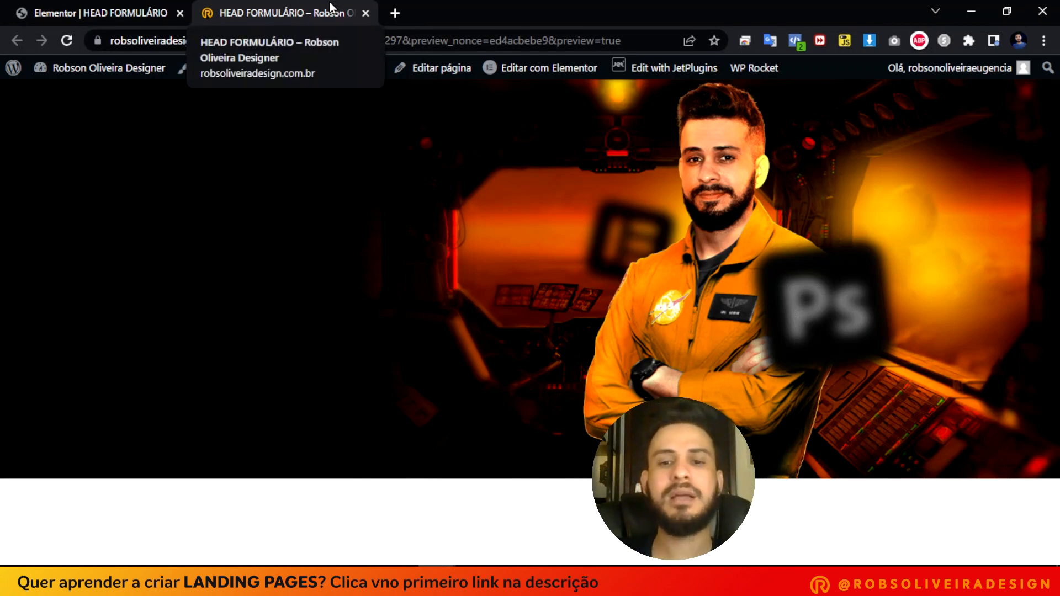
drag(331, 7, 473, 163)
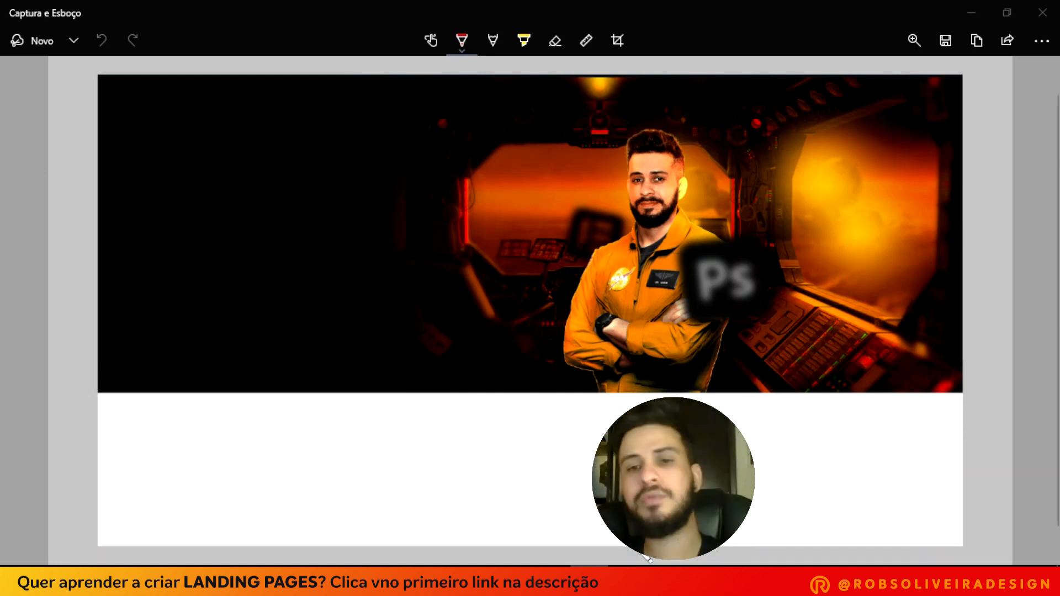
click(1041, 8)
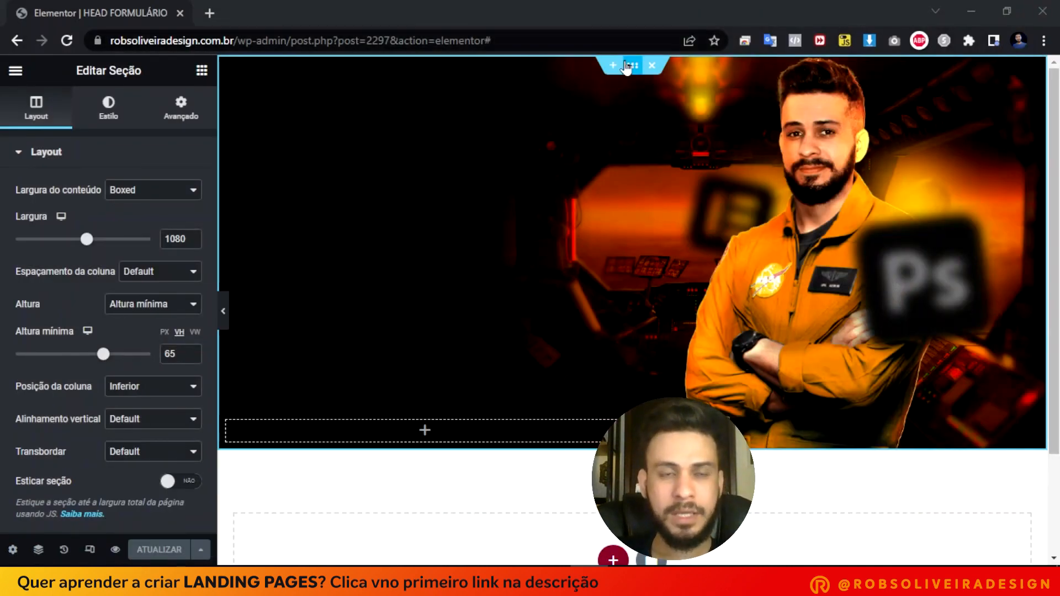
Apply the Fade In Right entrance animation to the astronaut image.
click(974, 187)
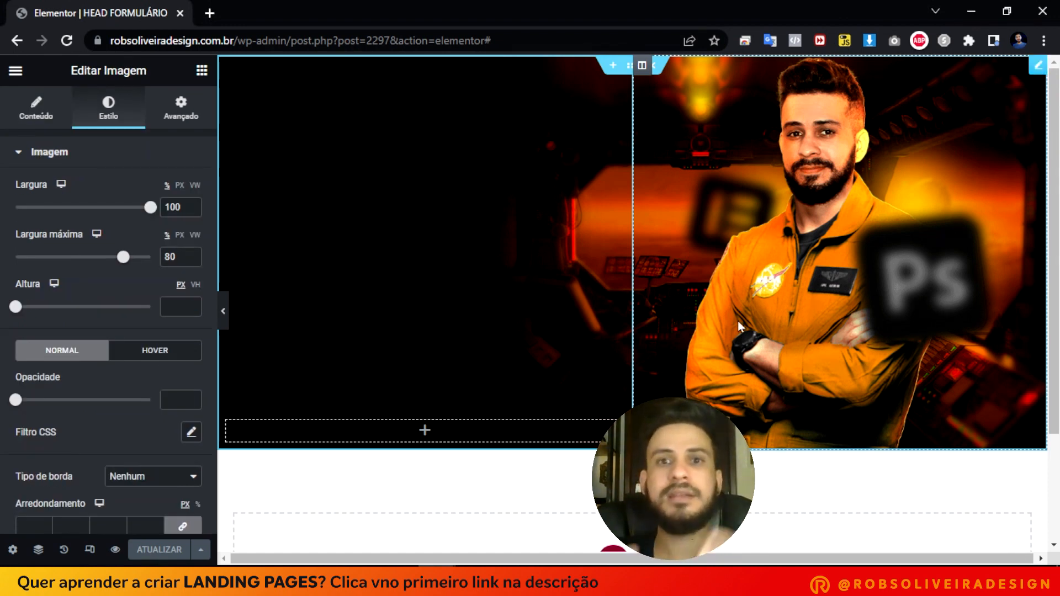
click(181, 106)
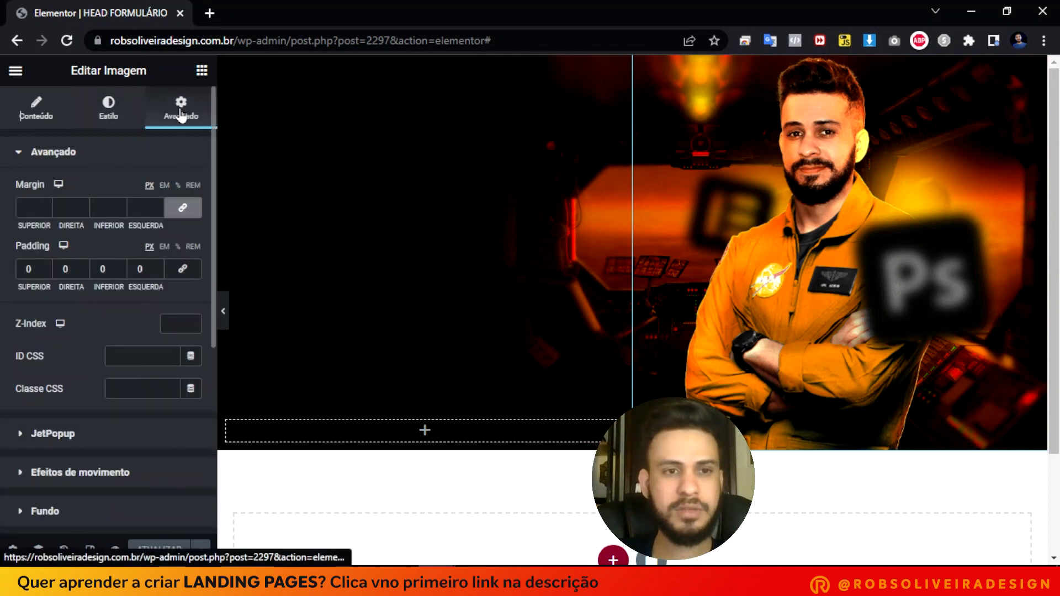
scroll(75, 372, down, 3)
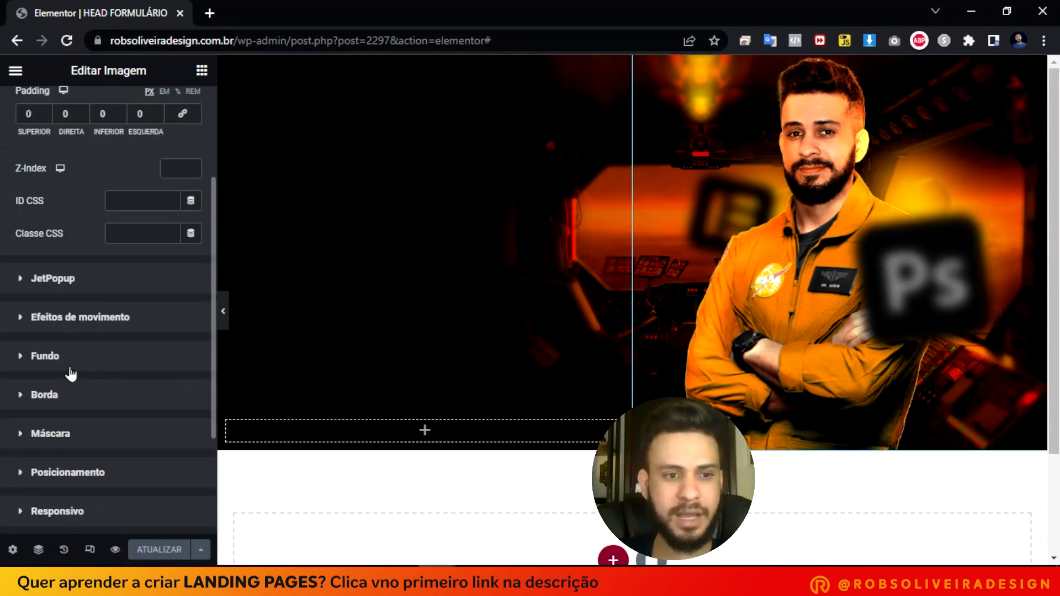
click(21, 323)
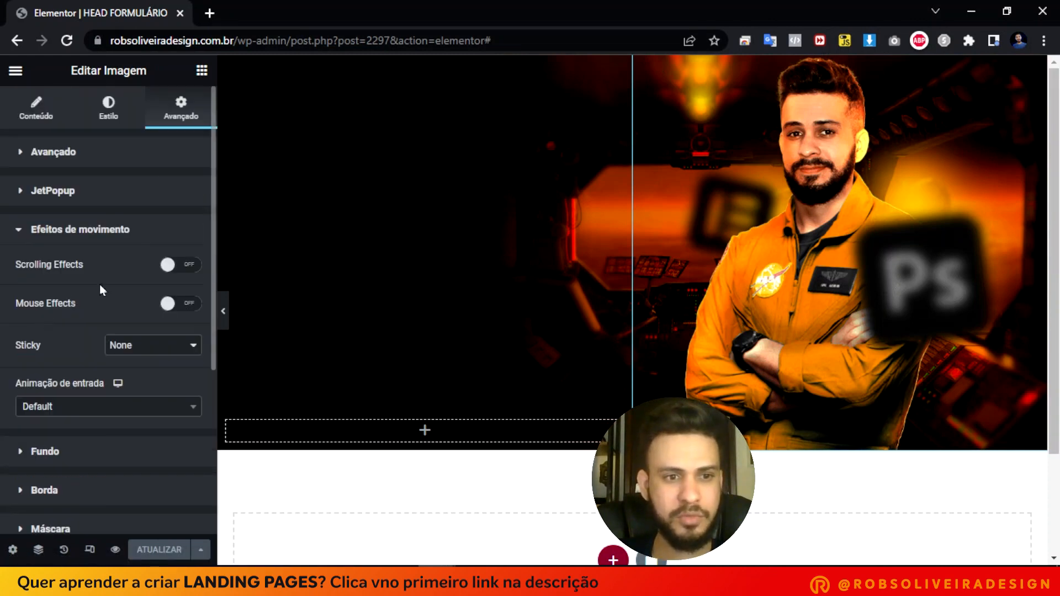
click(108, 407)
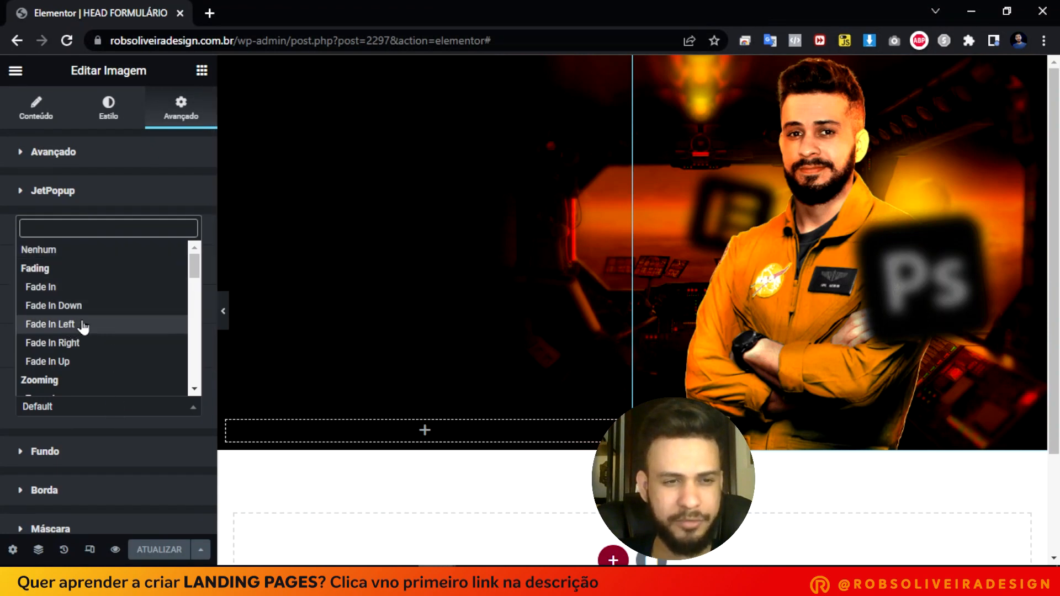
click(90, 343)
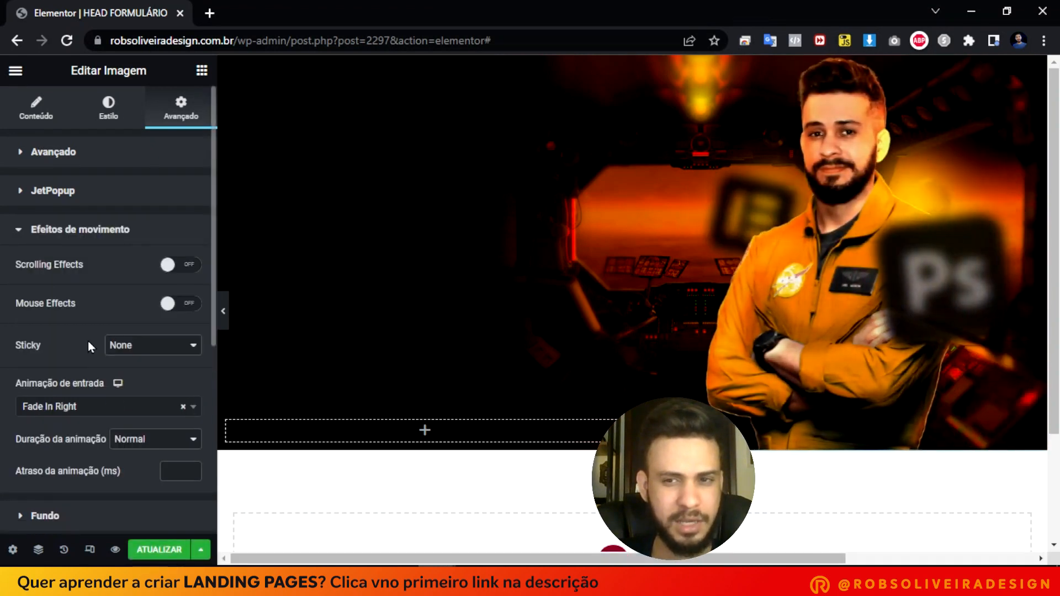
Set the astronaut image's entrance animation duration to Lento and update the page.
click(144, 440)
click(147, 455)
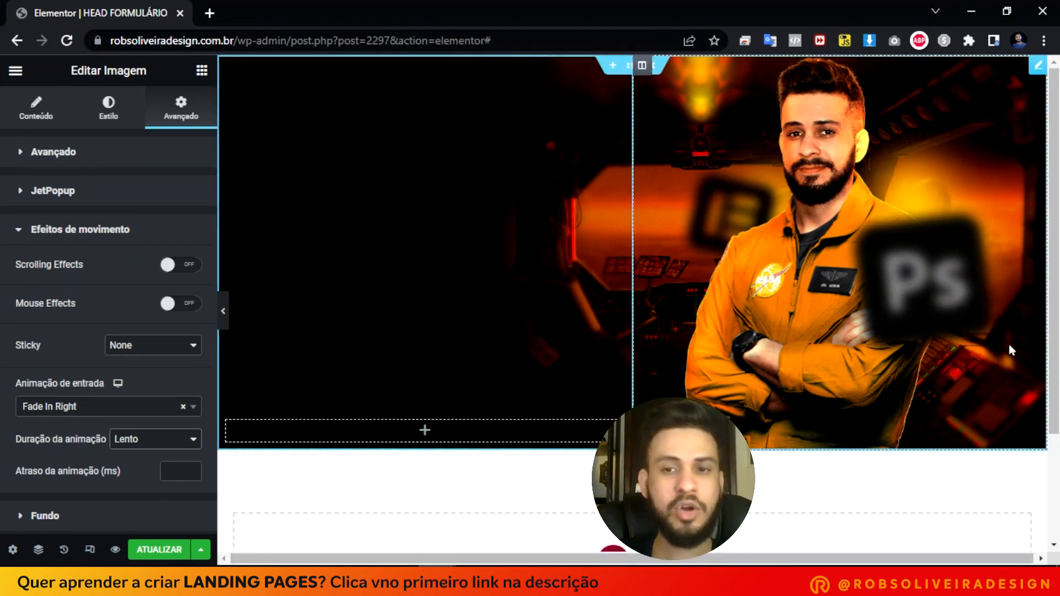
click(159, 553)
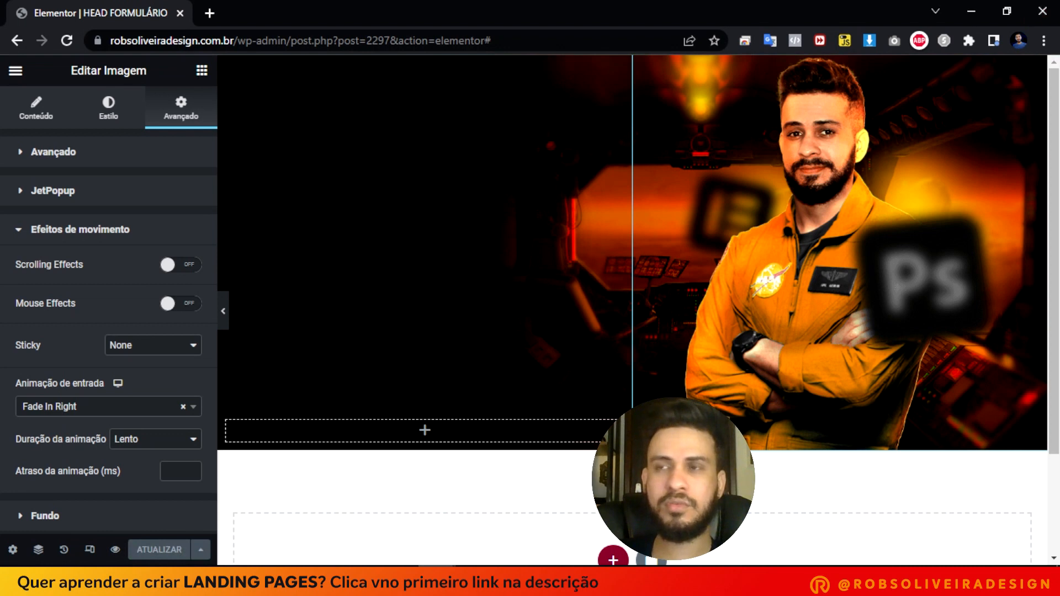
Preview the page to watch the astronaut image's entrance animation, and reopen the preview to replay it.
click(115, 549)
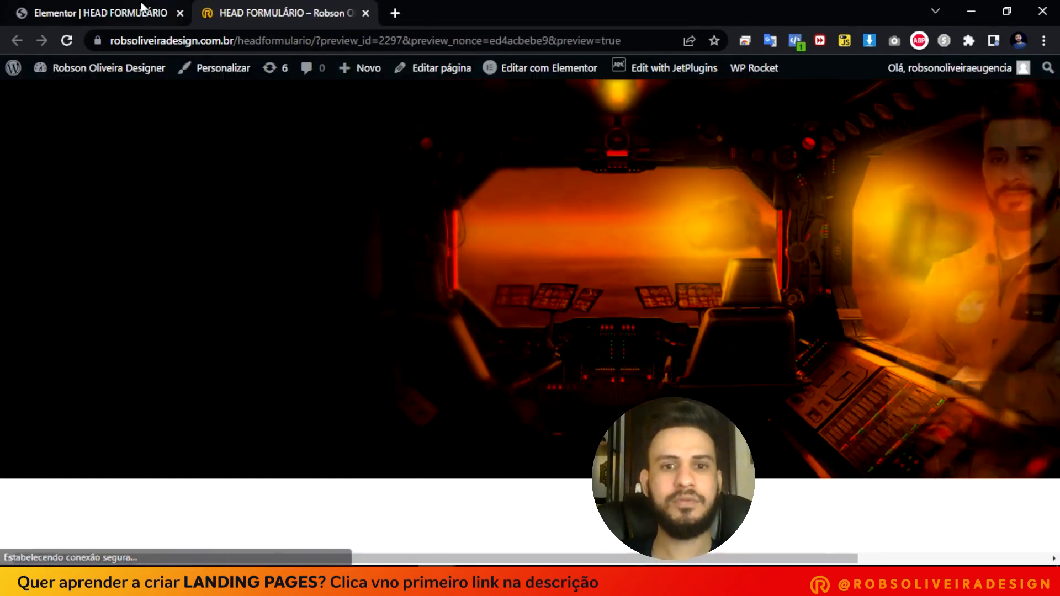
click(121, 7)
click(276, 13)
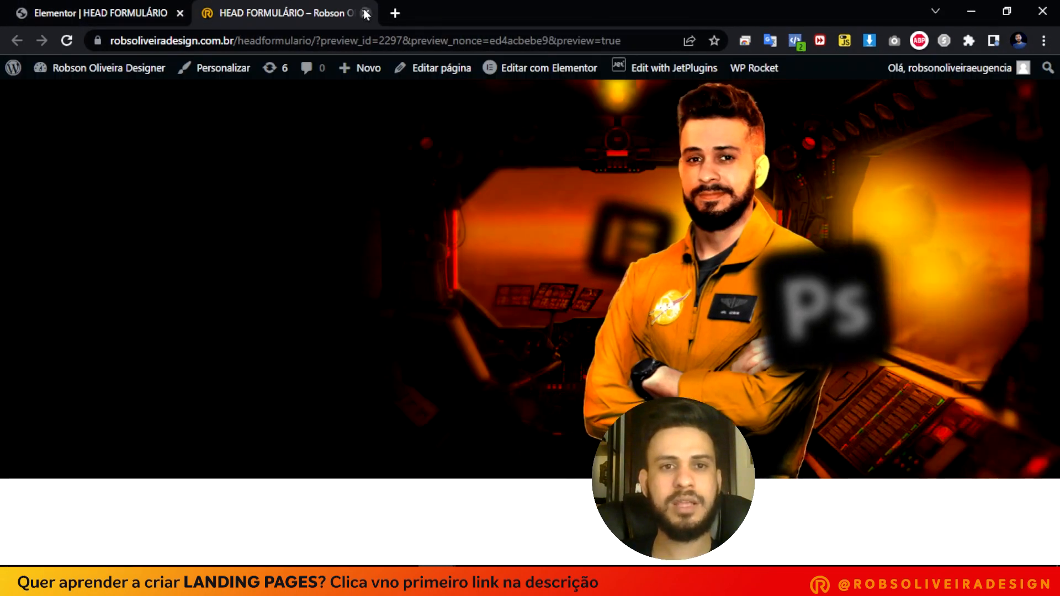
click(365, 13)
click(116, 550)
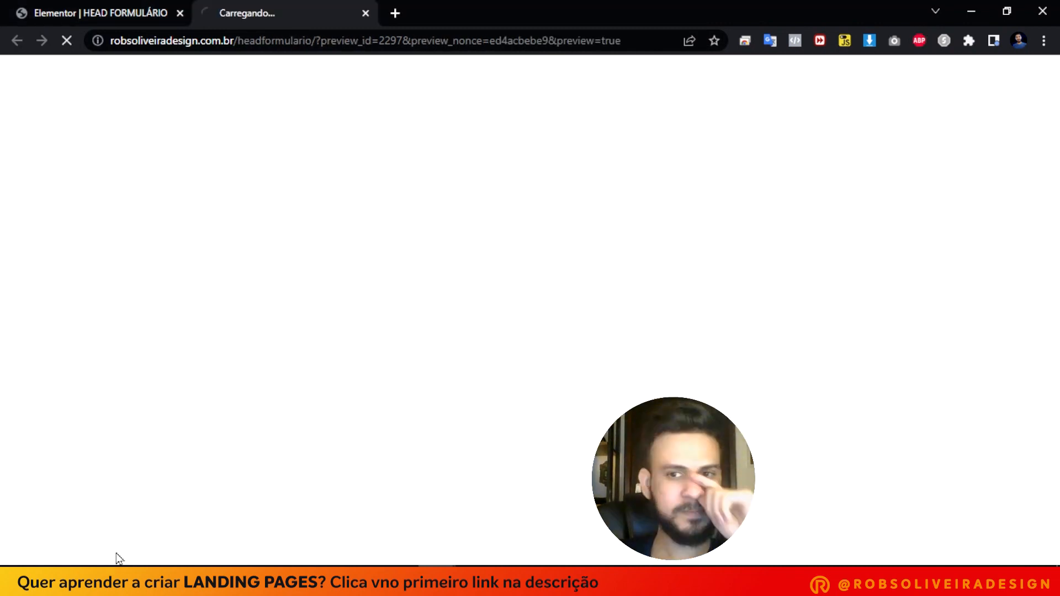